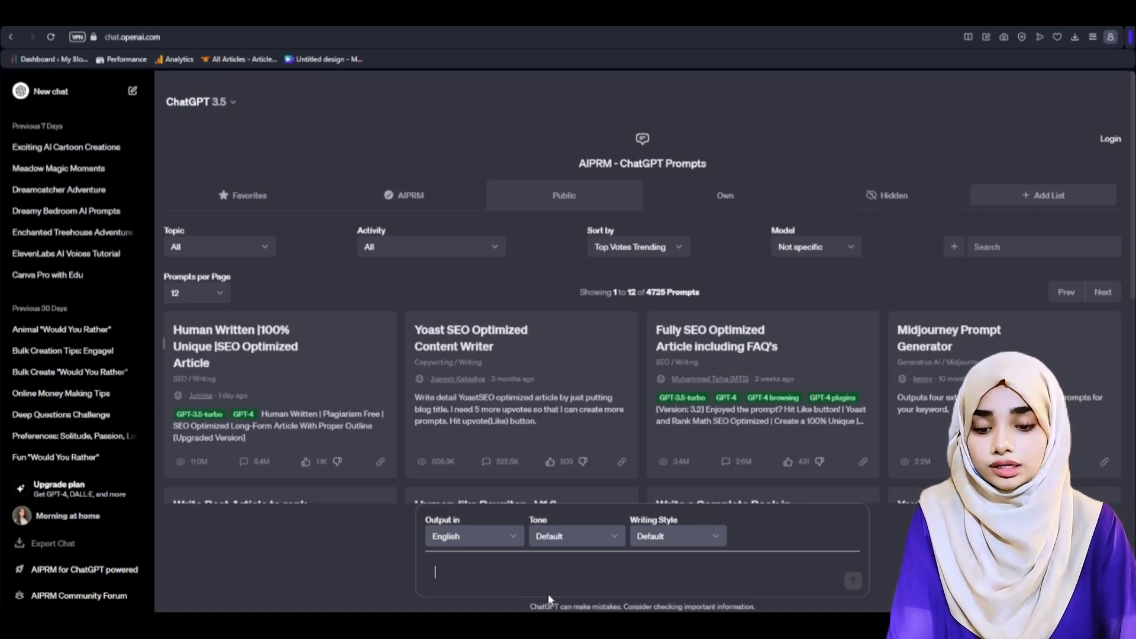
pyautogui.scroll(-6, 592, 397)
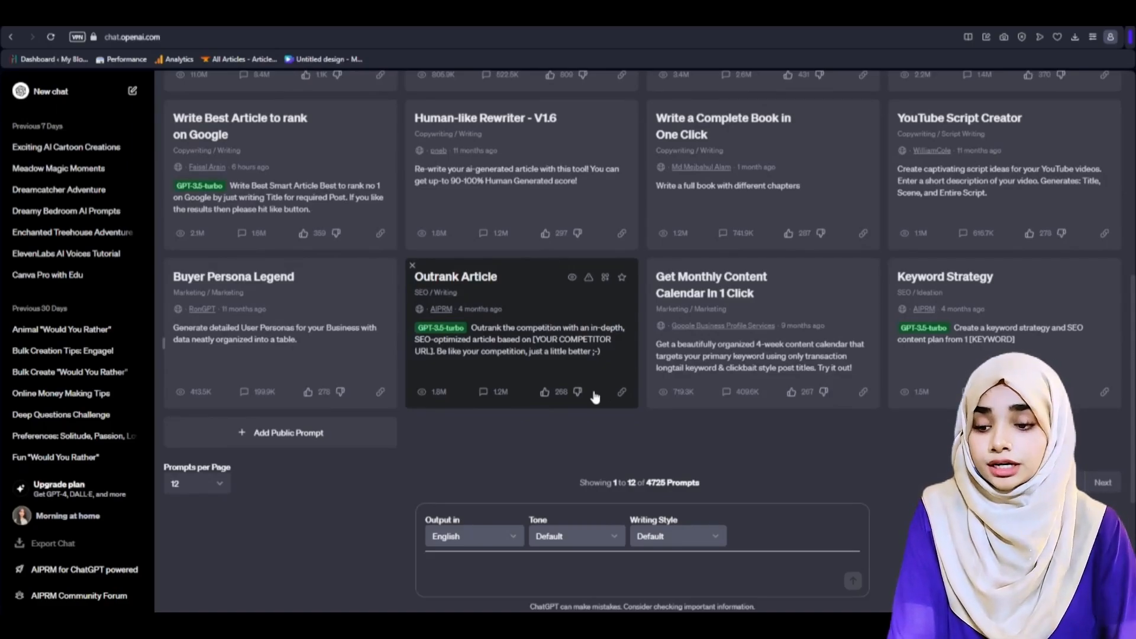
pyautogui.scroll(6, 380, 302)
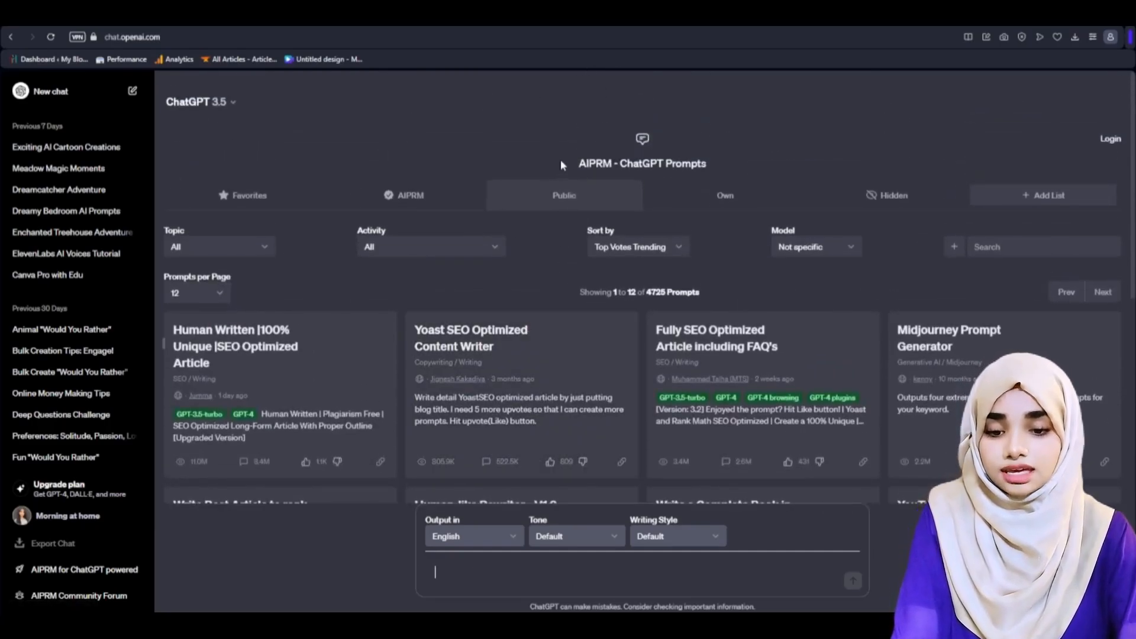
pyautogui.moveTo(562, 164); pyautogui.dragTo(621, 162)
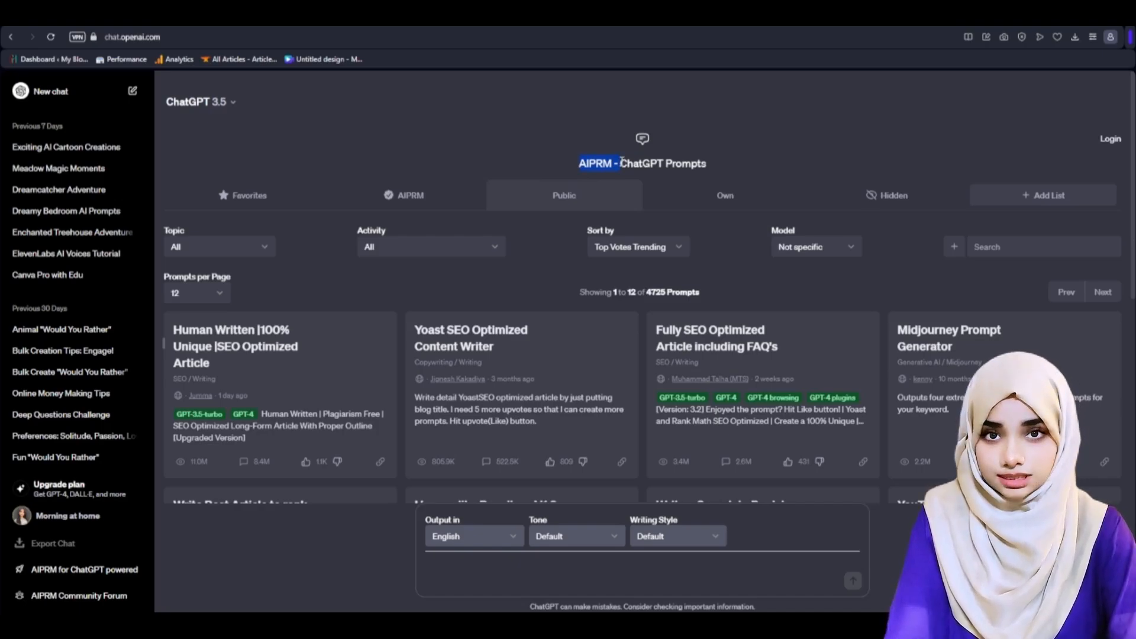
pyautogui.click(551, 156)
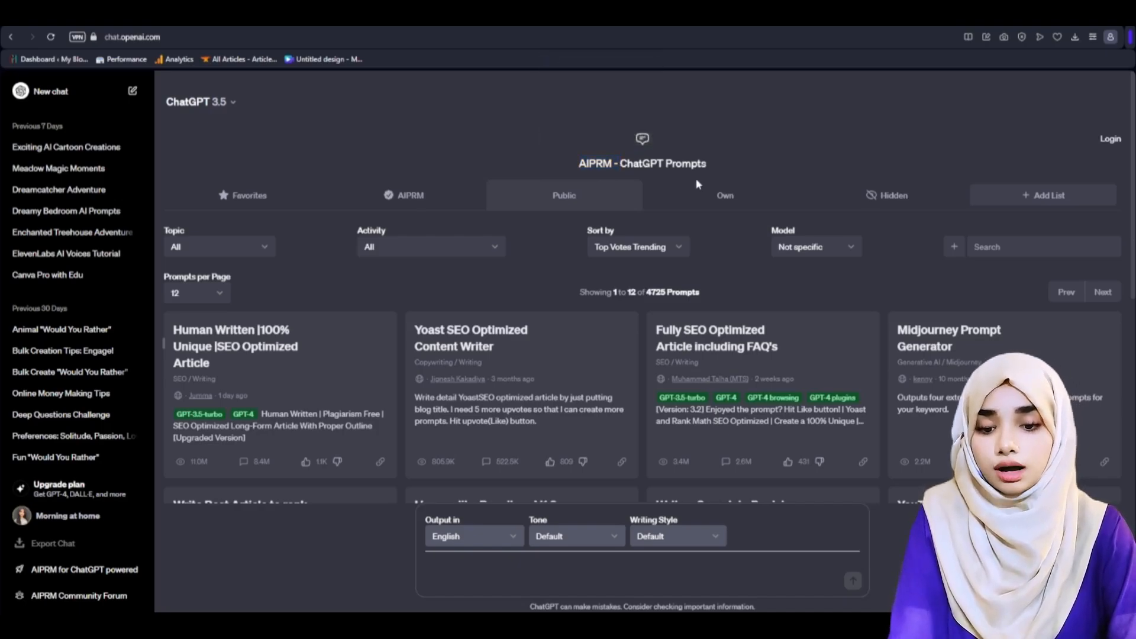
pyautogui.scroll(-6, 764, 205)
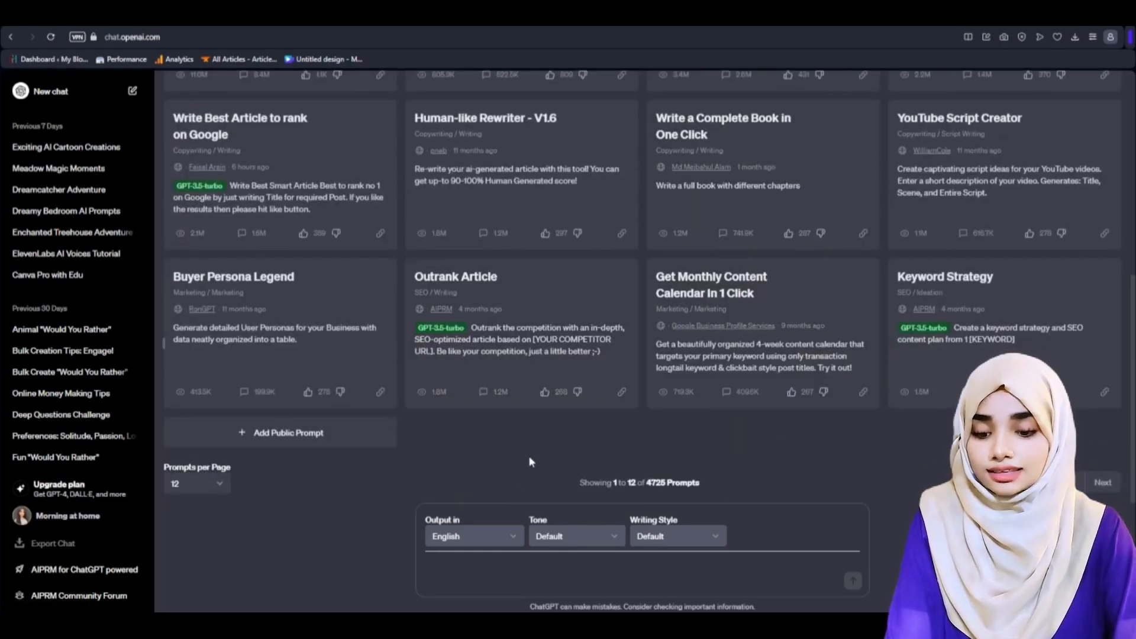
# Ask ChatGPT to "Write a short 3d animation film story script about a child".
pyautogui.click(450, 573)
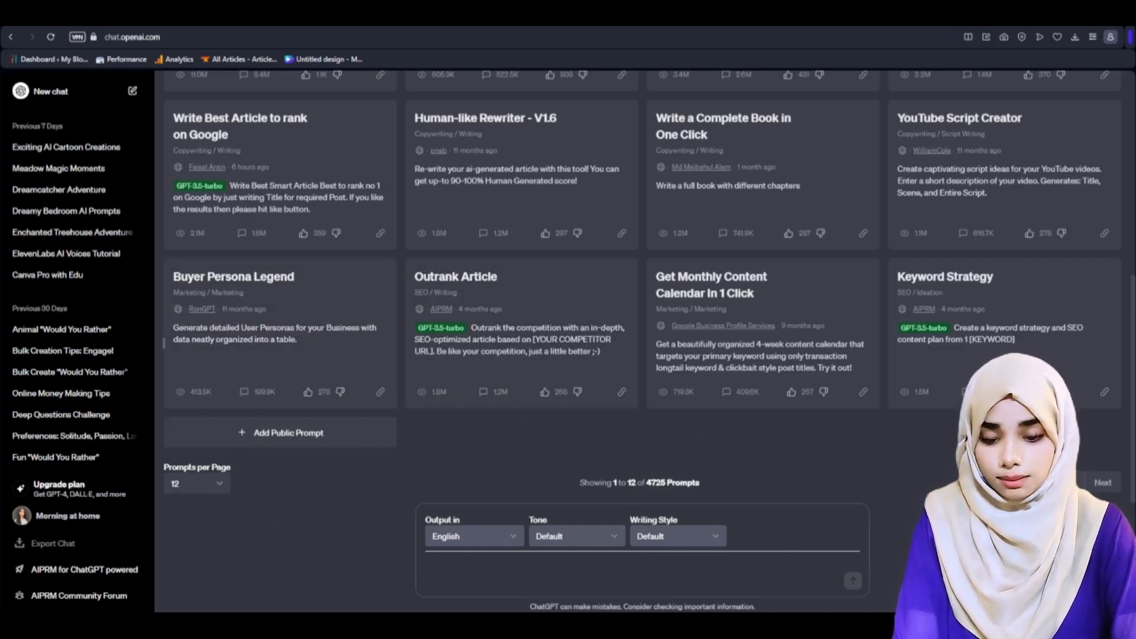
pyautogui.write('Write a short 3d animation film story script about a child')
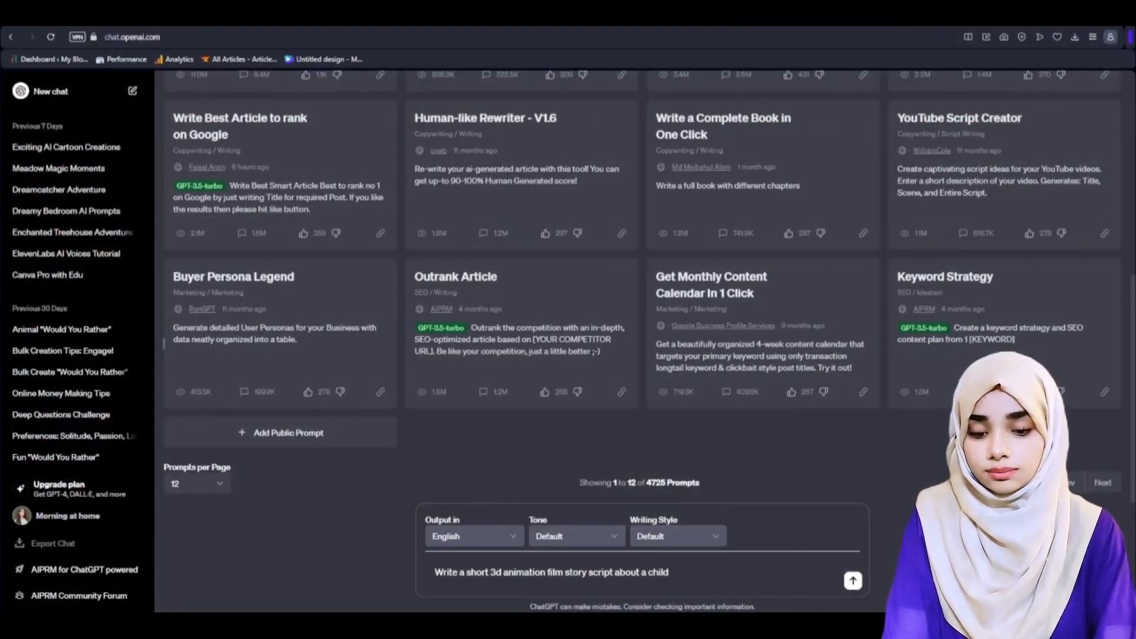
pyautogui.press('Return')
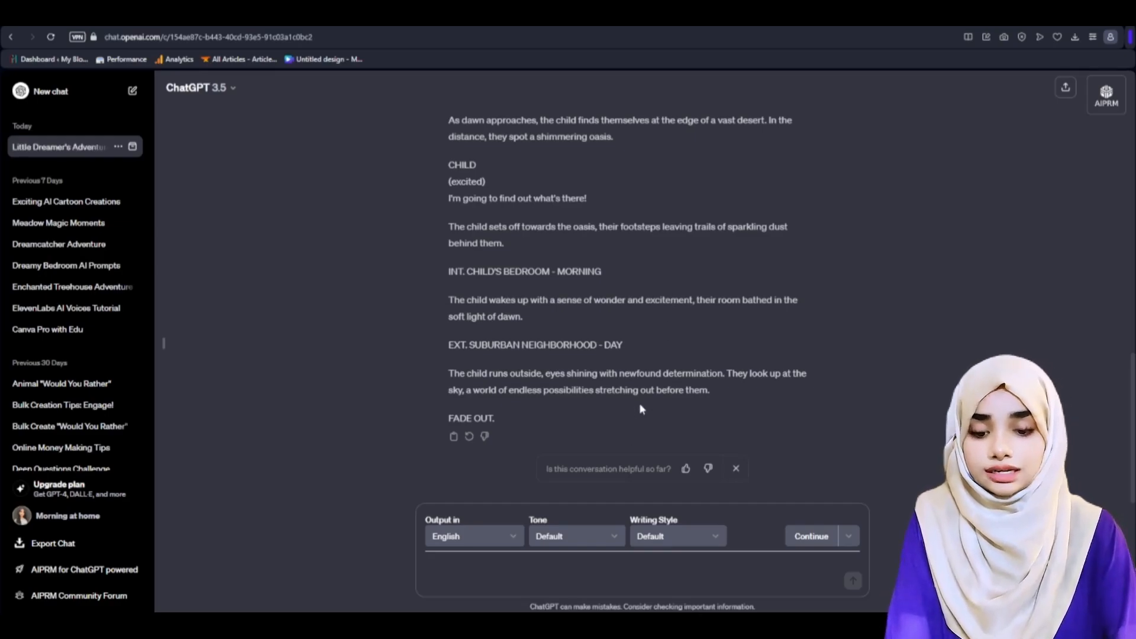
# Read through the generated story script from its ending back to the opening scenes.
pyautogui.scroll(5, 640, 407)
pyautogui.scroll(3, 640, 355)
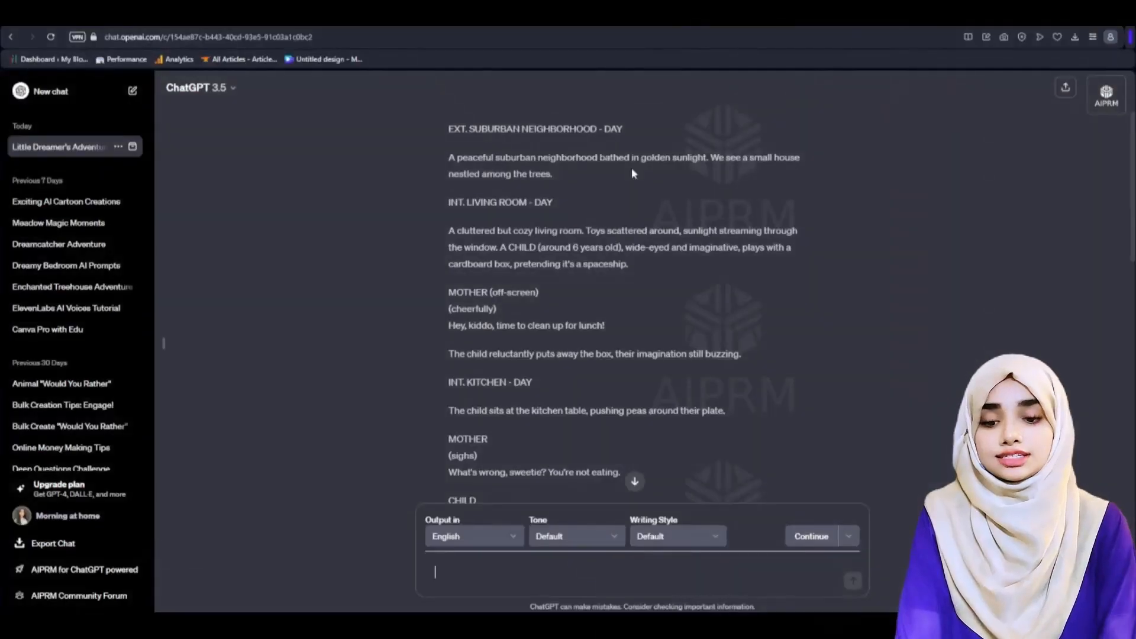
pyautogui.scroll(-5, 628, 175)
pyautogui.scroll(8, 639, 266)
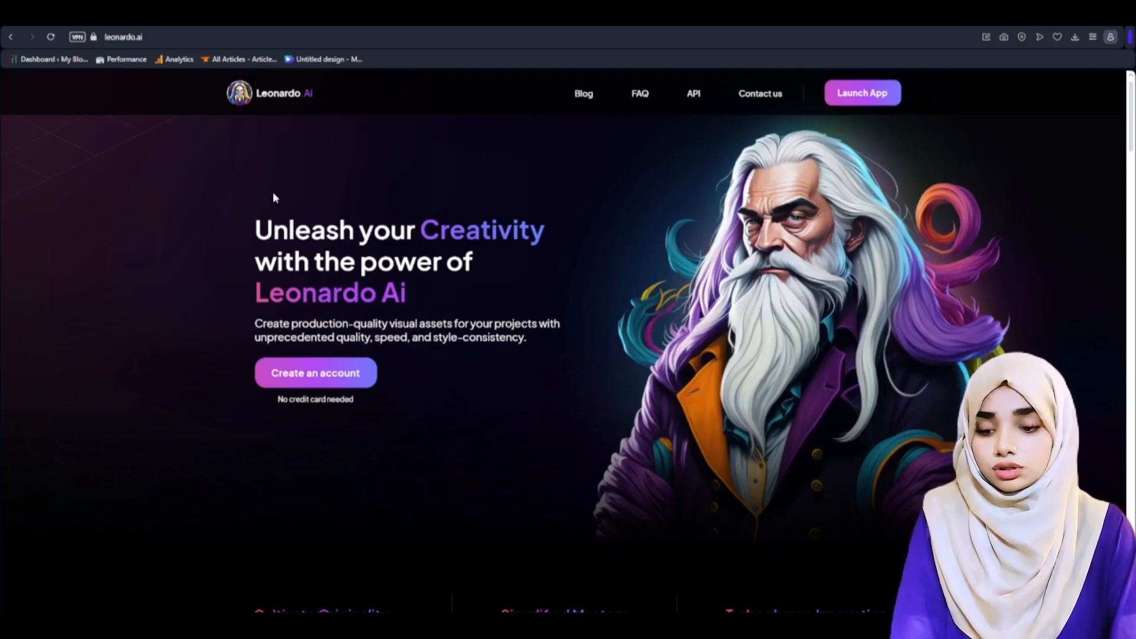
# Switch to the Leonardo AI website and start creating an account.
pyautogui.click(335, 381)
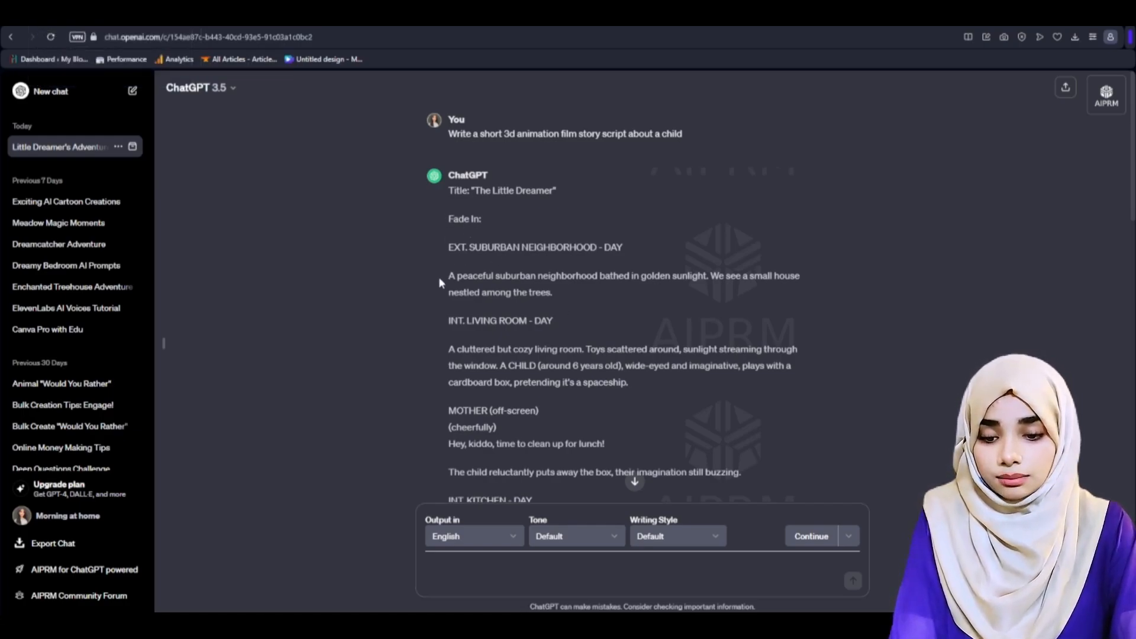
# Switch back to ChatGPT and copy the script's first scene description, about the peaceful suburban neighborhood and small house.
pyautogui.moveTo(440, 278); pyautogui.dragTo(562, 279)
pyautogui.click(500, 294)
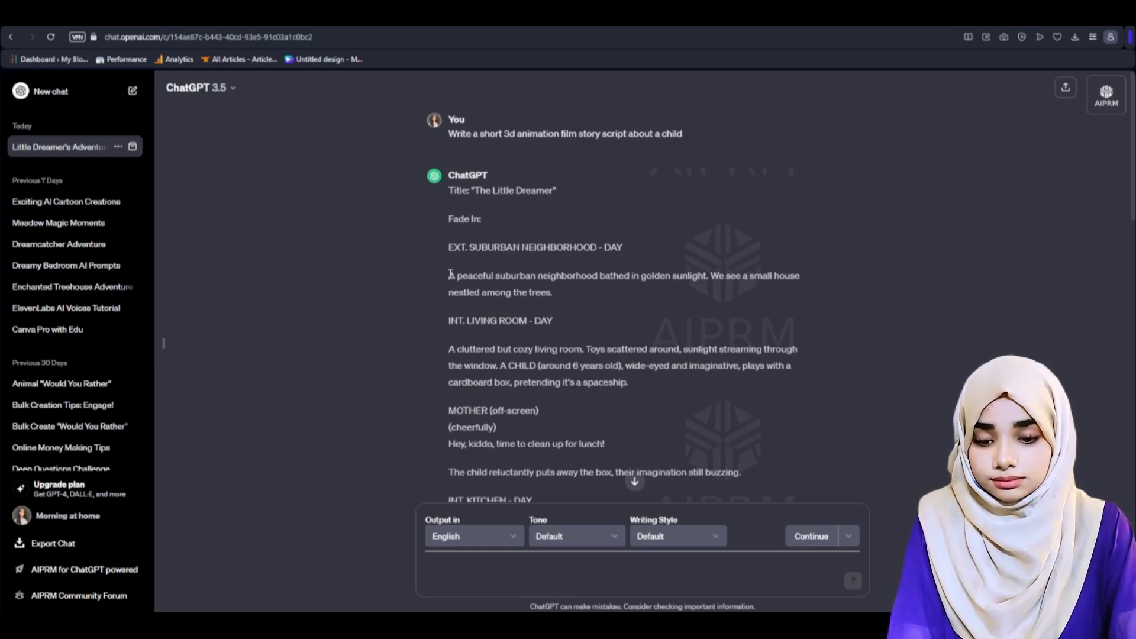
pyautogui.moveTo(451, 274); pyautogui.dragTo(565, 294)
pyautogui.hotkey('ctrl', 'c')
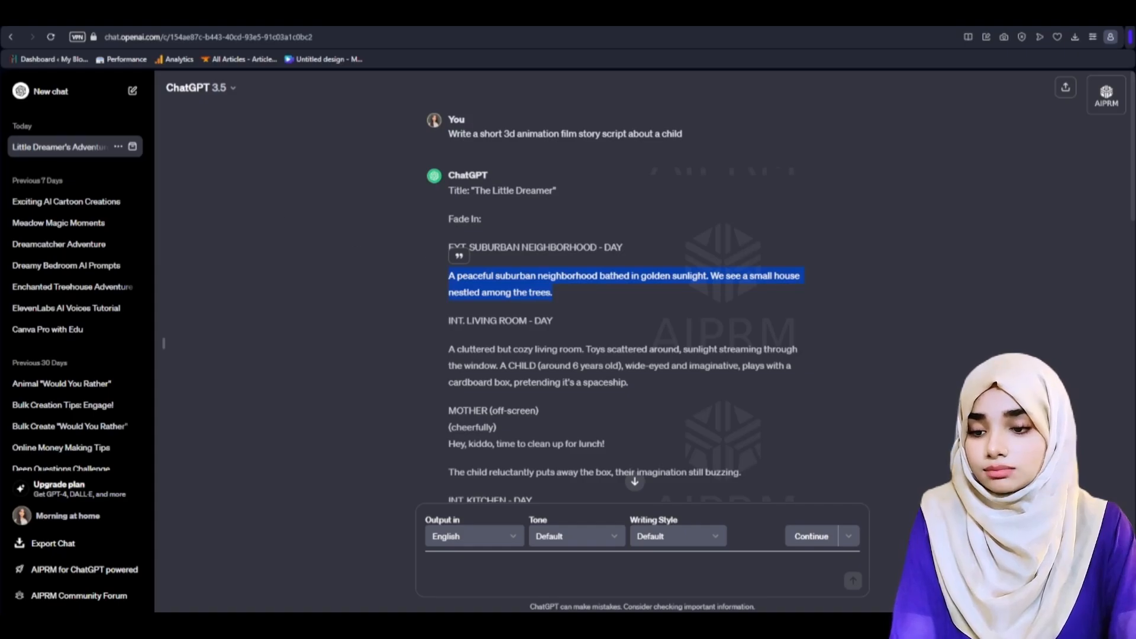
# In a new chat, search the AIPRM prompts for "leonar" and select "Make AI images with Leonardo AI [2.0]".
pyautogui.click(52, 91)
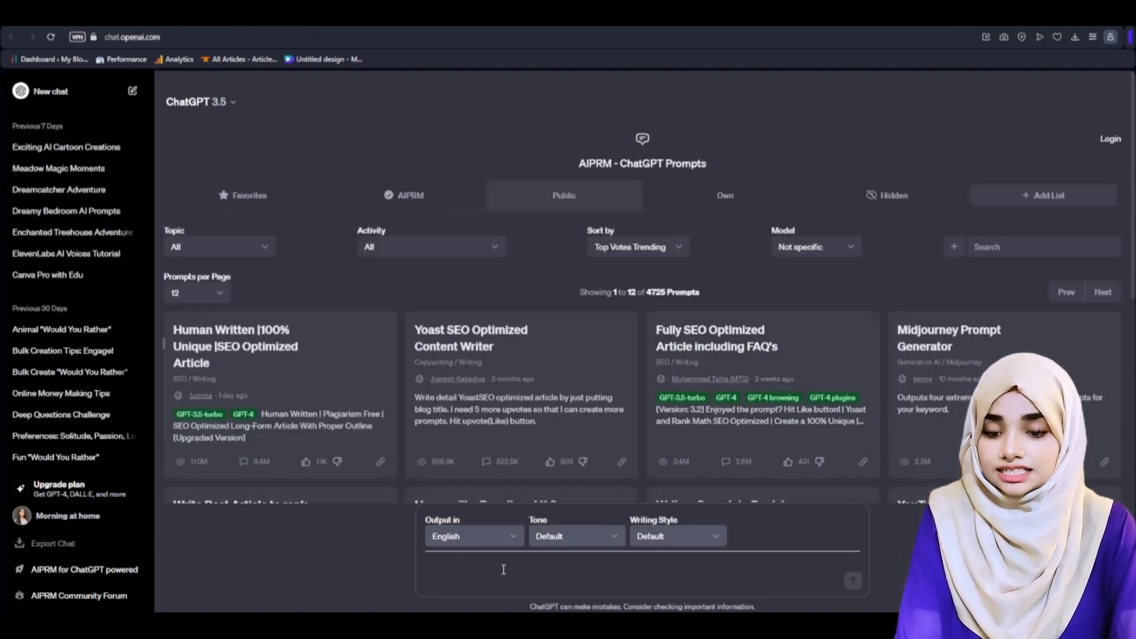
pyautogui.click(1018, 245)
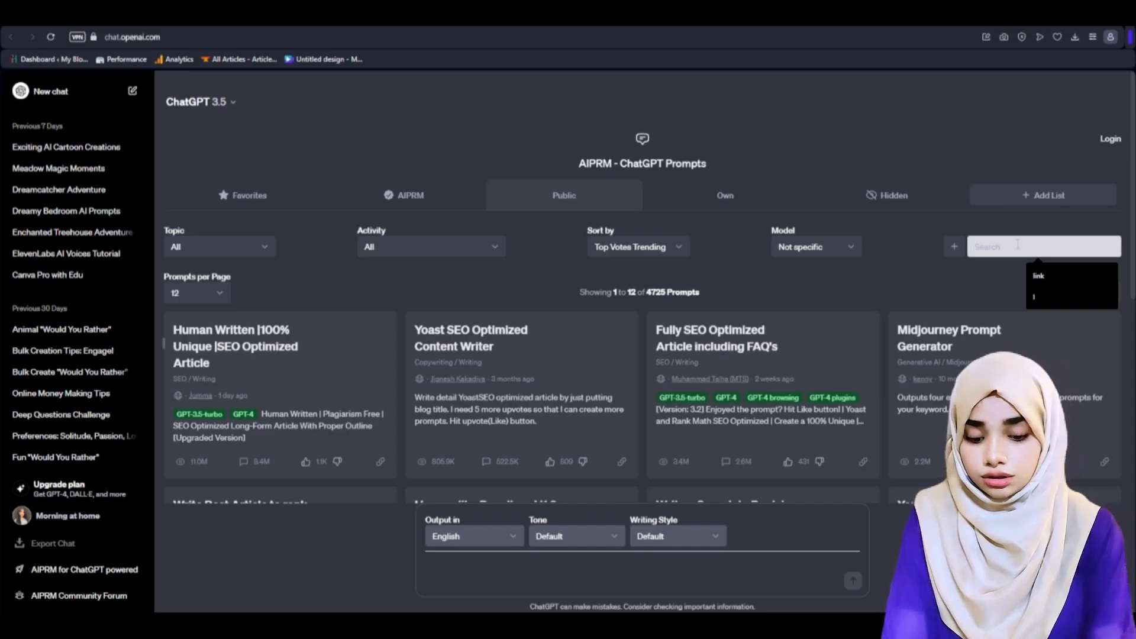
pyautogui.write('leonar')
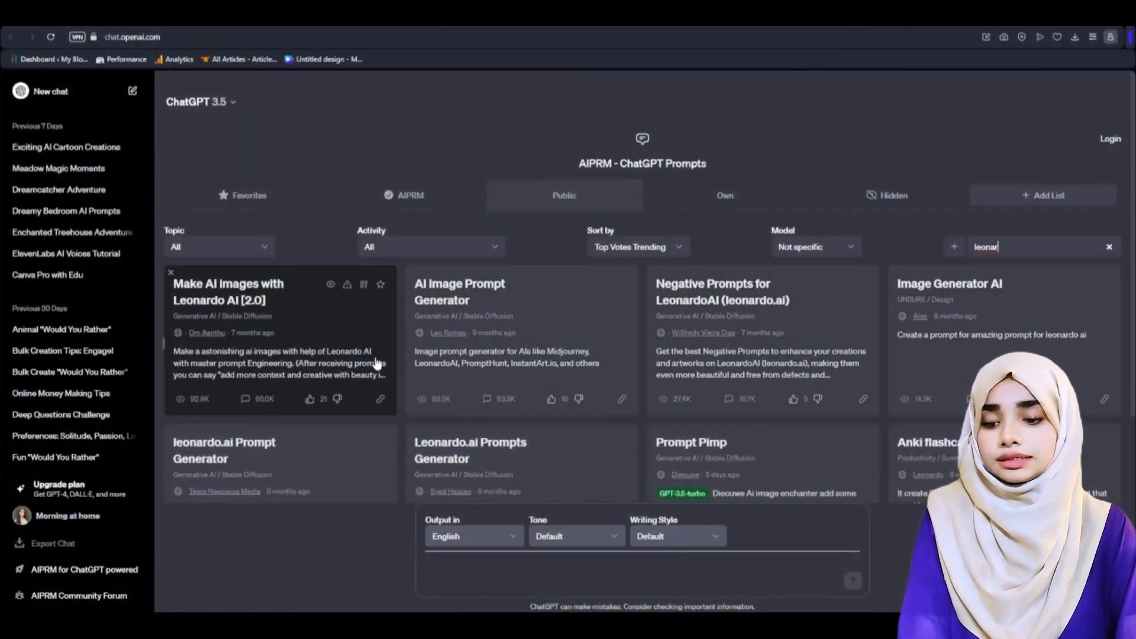
pyautogui.click(225, 302)
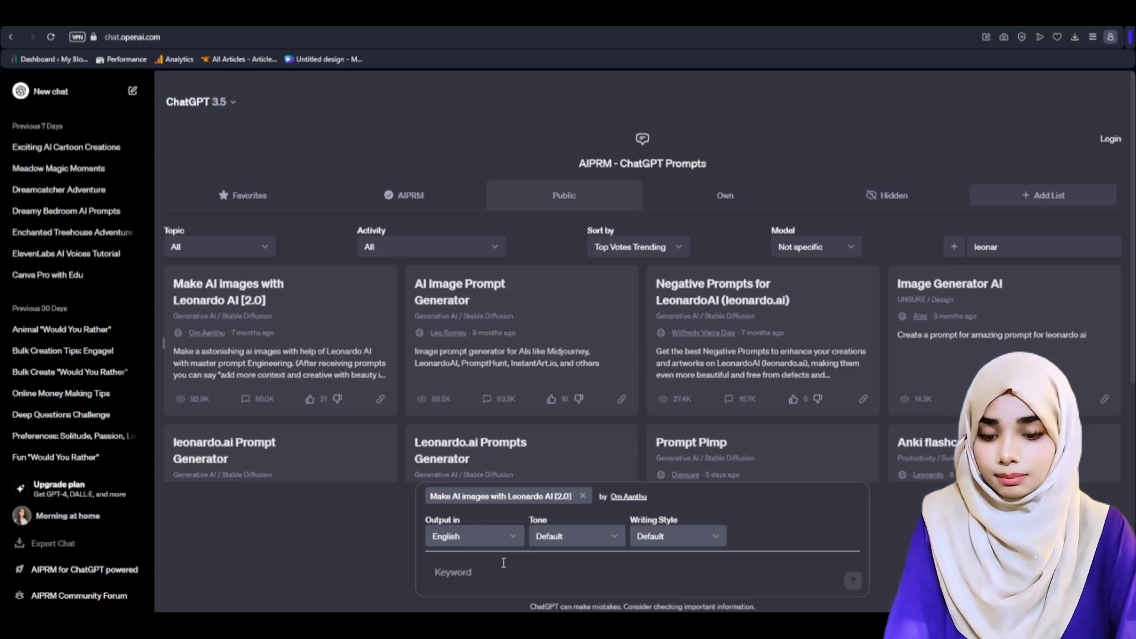
# Paste the copied scene description as the prompt's keyword and submit it to generate image prompts.
pyautogui.hotkey('ctrl', 'v')
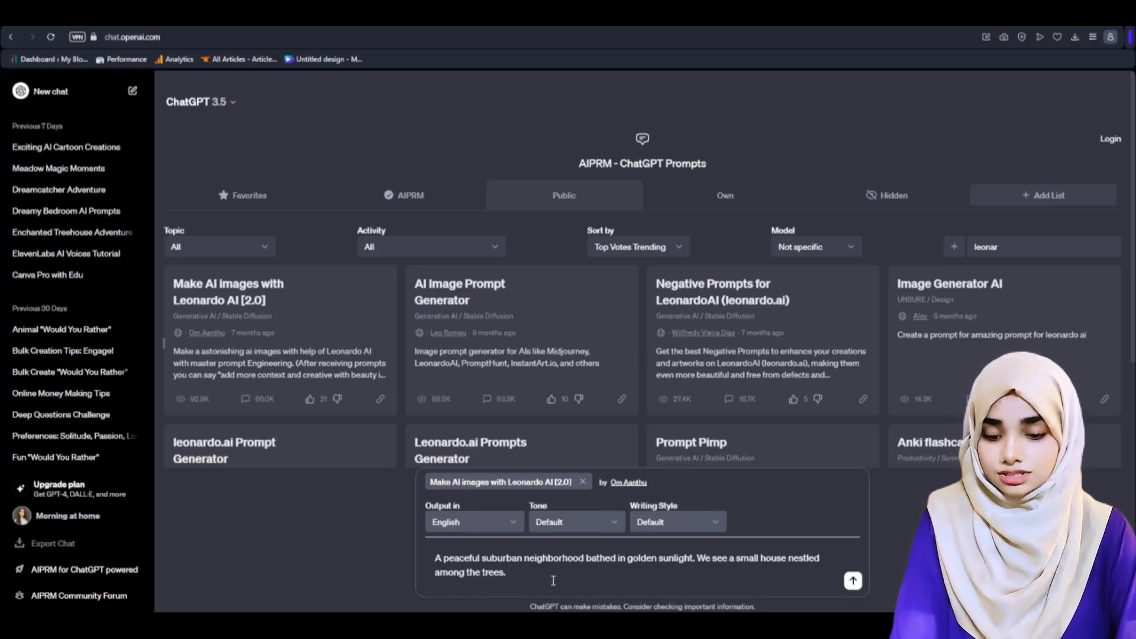
pyautogui.press('Return')
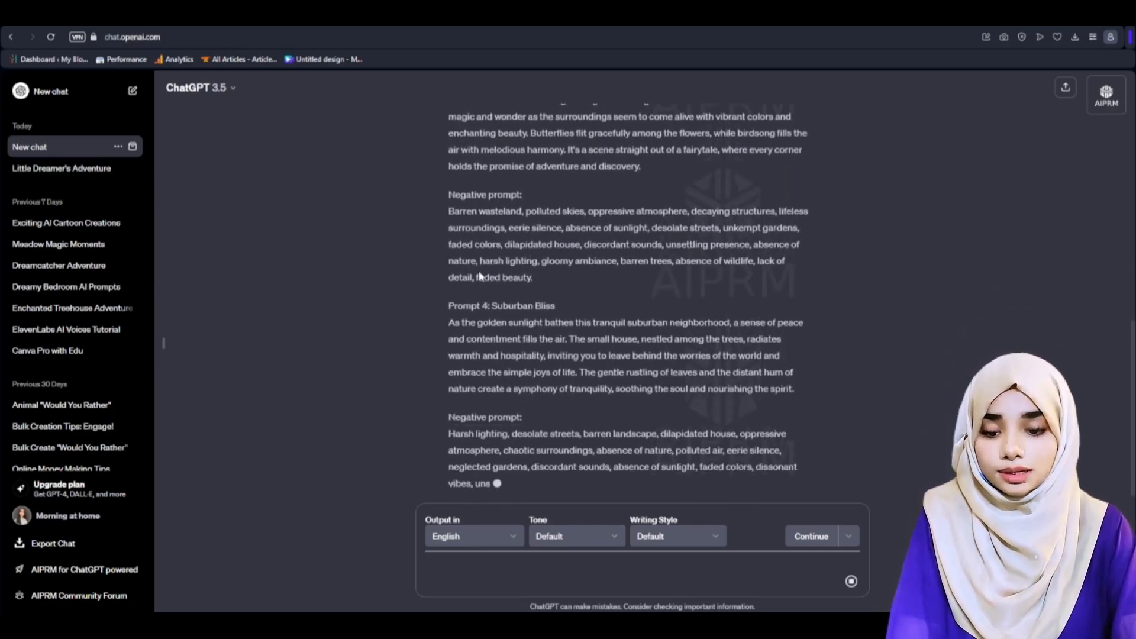
# Review the generated image prompts and copy the text of "Prompt 1: Golden Haven".
pyautogui.scroll(4, 430, 277)
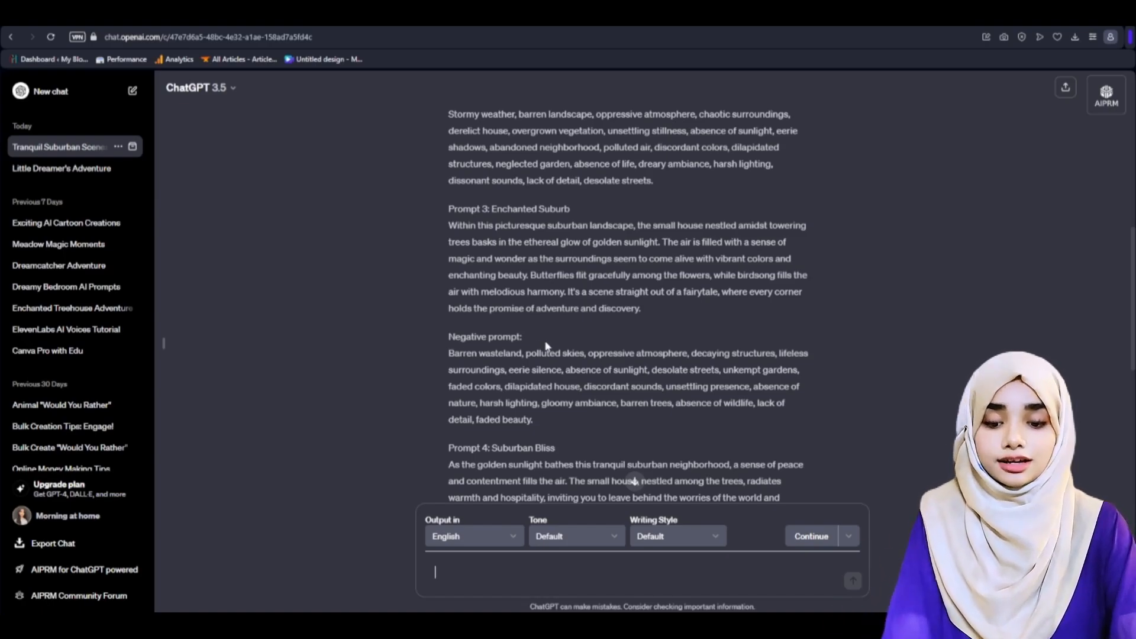
pyautogui.scroll(-5, 584, 324)
pyautogui.scroll(5, 438, 248)
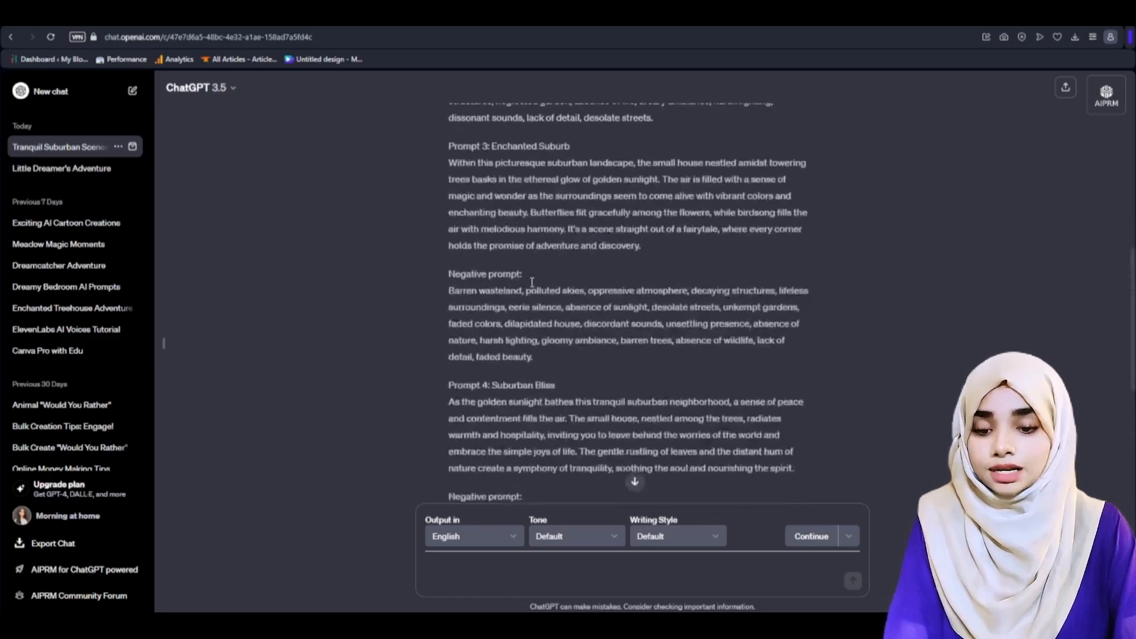
pyautogui.scroll(7, 553, 207)
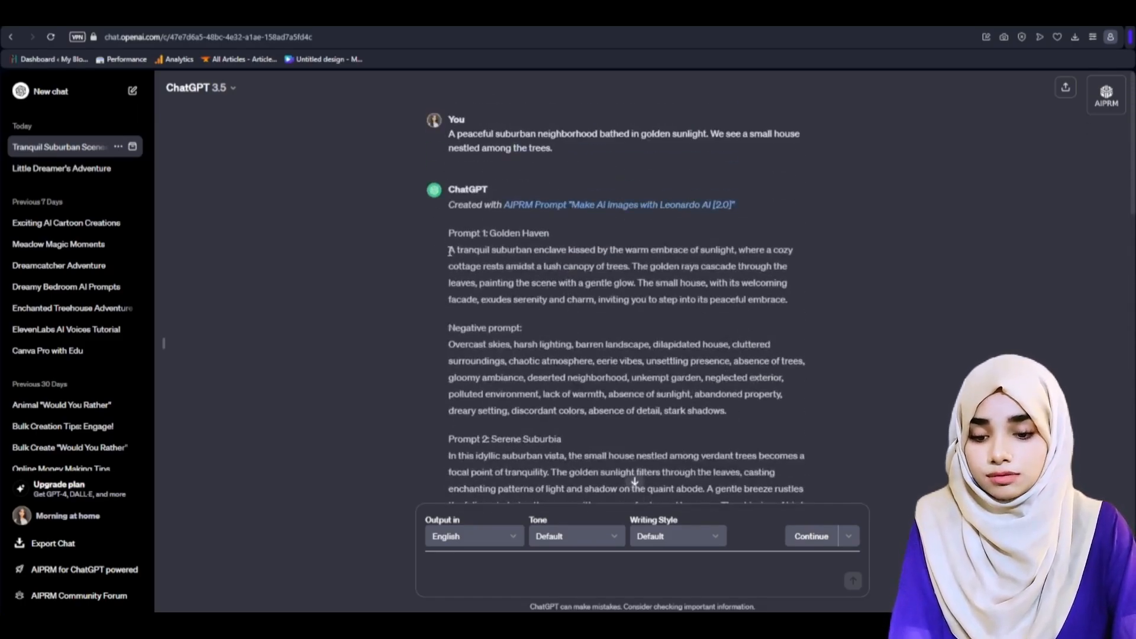
pyautogui.moveTo(443, 253); pyautogui.dragTo(810, 296)
pyautogui.hotkey('ctrl', 'c')
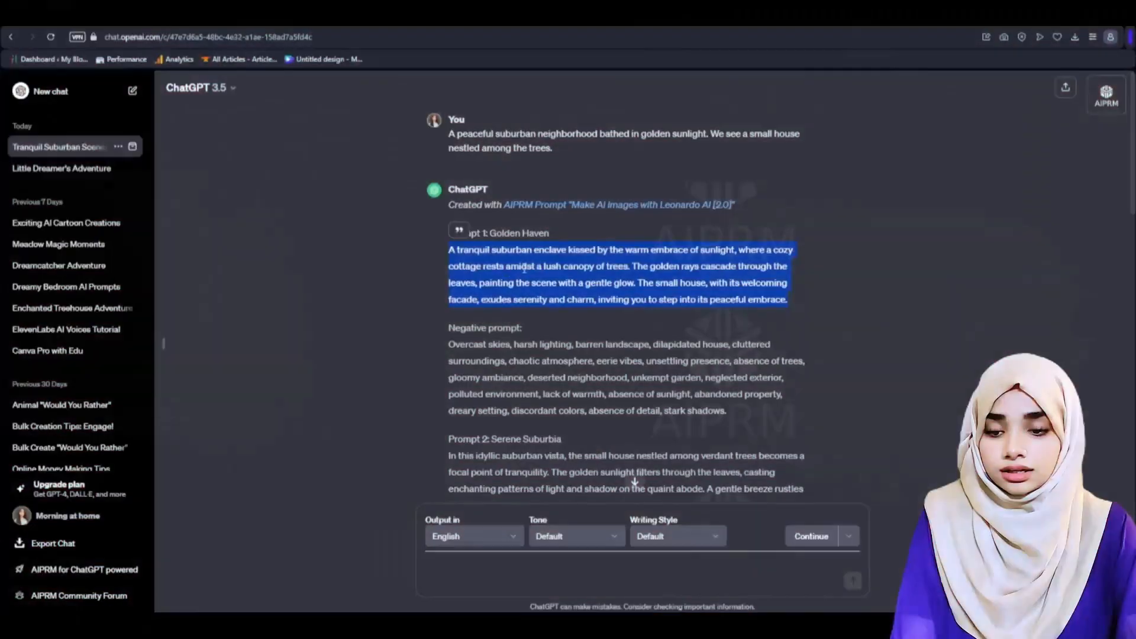
# Switch to Leonardo.Ai, open Image Generation and replace the existing prompt with the copied Golden Haven text.
pyautogui.click(254, 18)
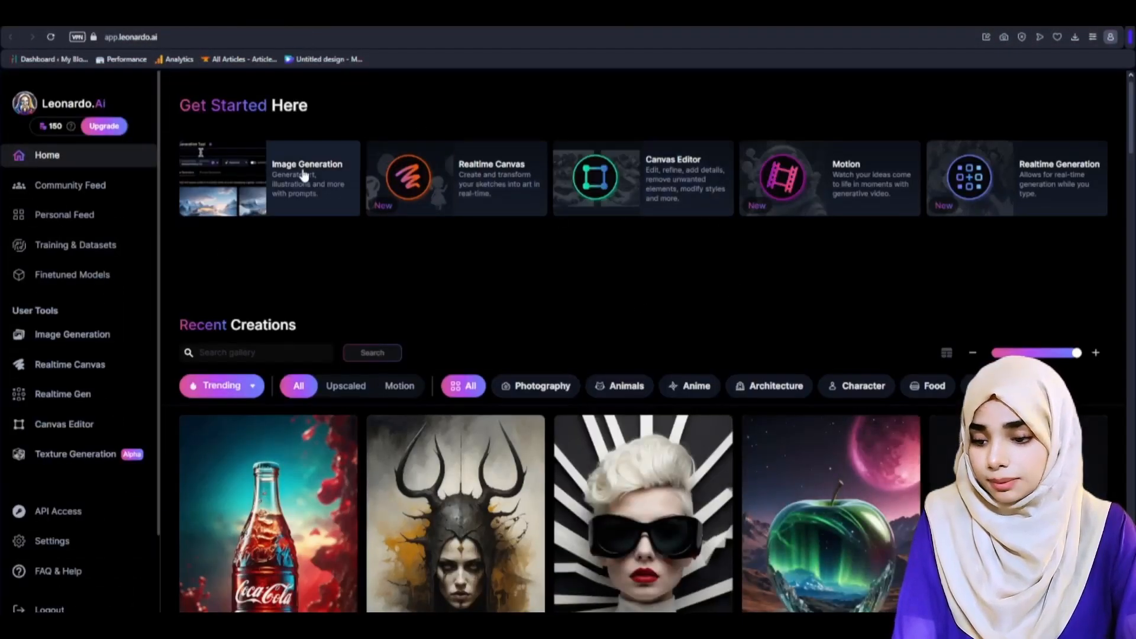
pyautogui.click(77, 335)
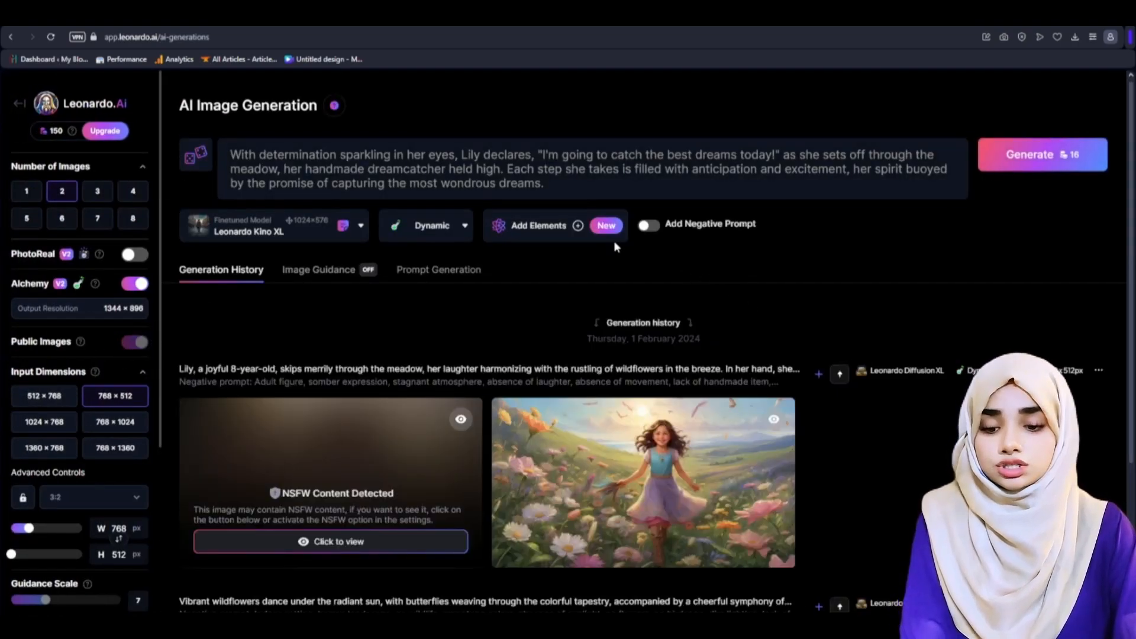
pyautogui.scroll(-2, 622, 493)
pyautogui.scroll(2, 621, 492)
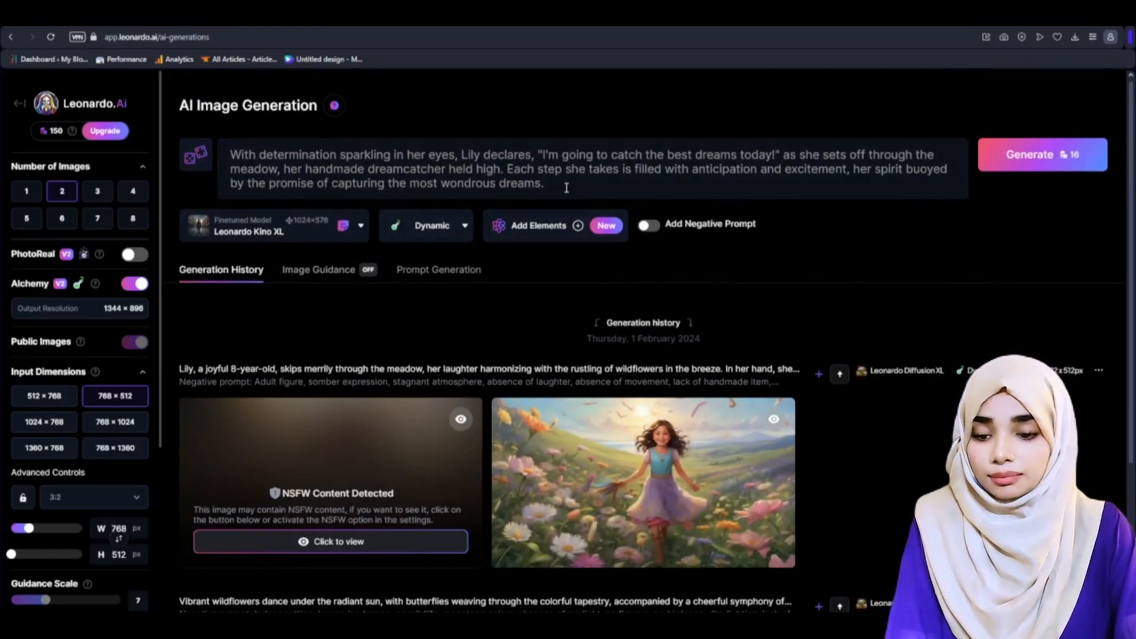
pyautogui.moveTo(566, 187); pyautogui.dragTo(204, 135)
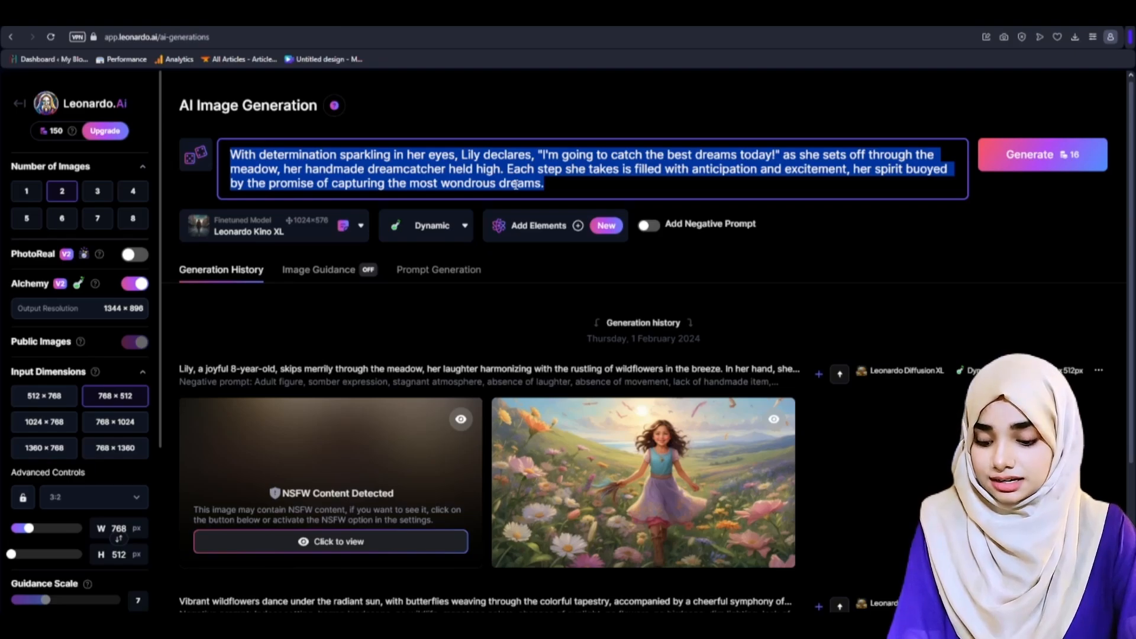
pyautogui.hotkey('ctrl', 'v')
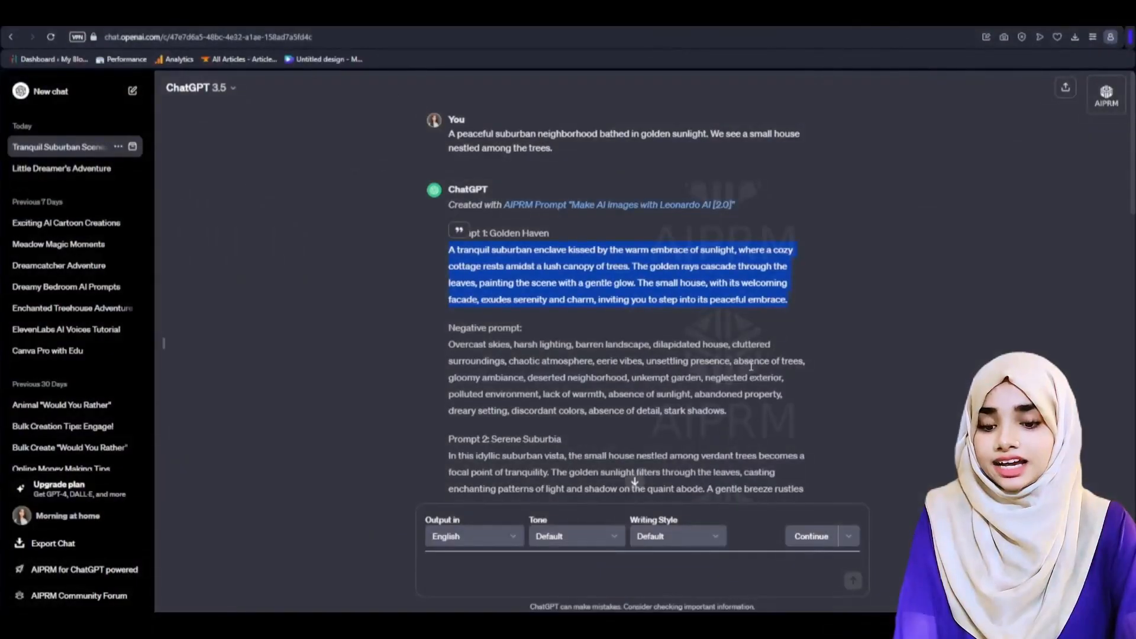
# Enable the negative prompt, replace its text with Prompt 1's negative prompt copied from ChatGPT, and use the Leonardo Diffusion XL model.
pyautogui.moveTo(442, 343); pyautogui.dragTo(777, 415)
pyautogui.hotkey('ctrl', 'c')
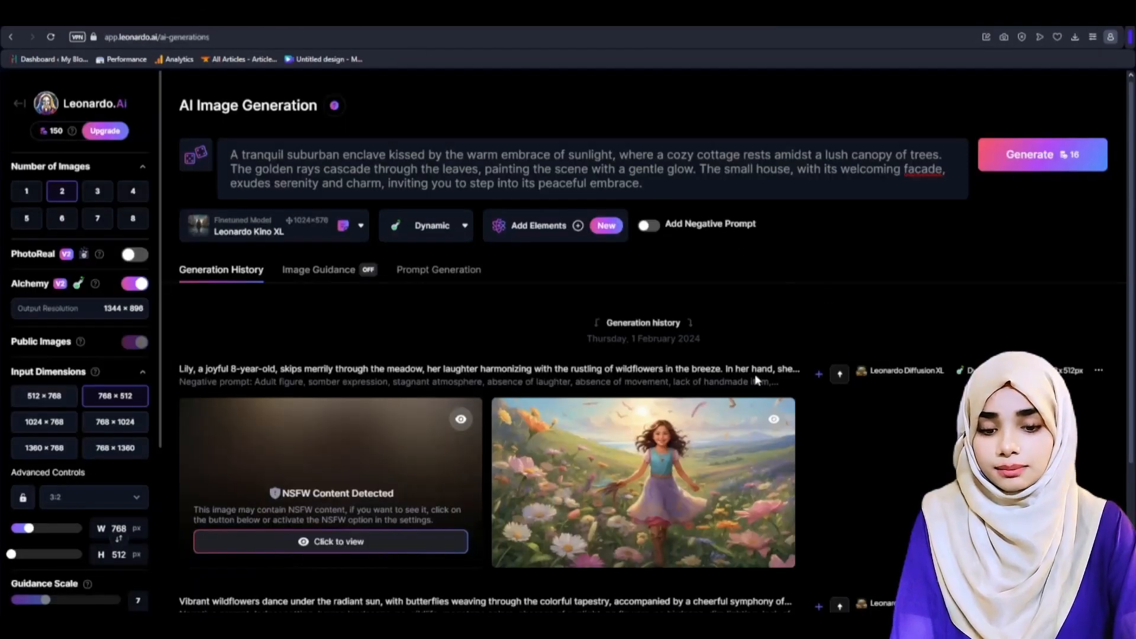
pyautogui.click(649, 225)
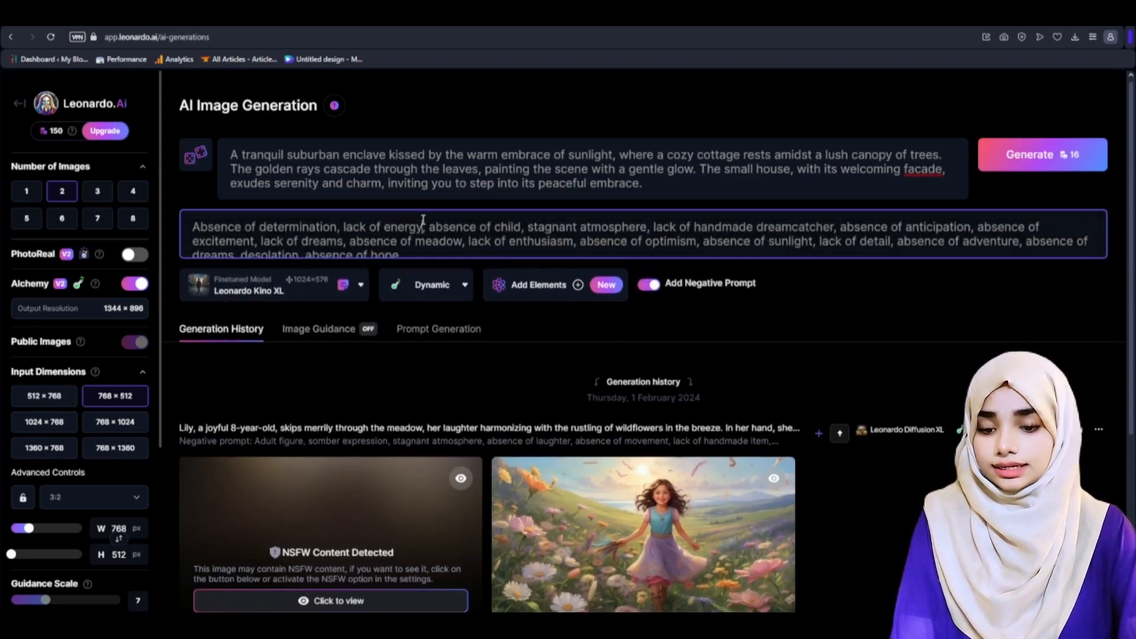
pyautogui.hotkey('ctrl', 'a')
pyautogui.press('BackSpace')
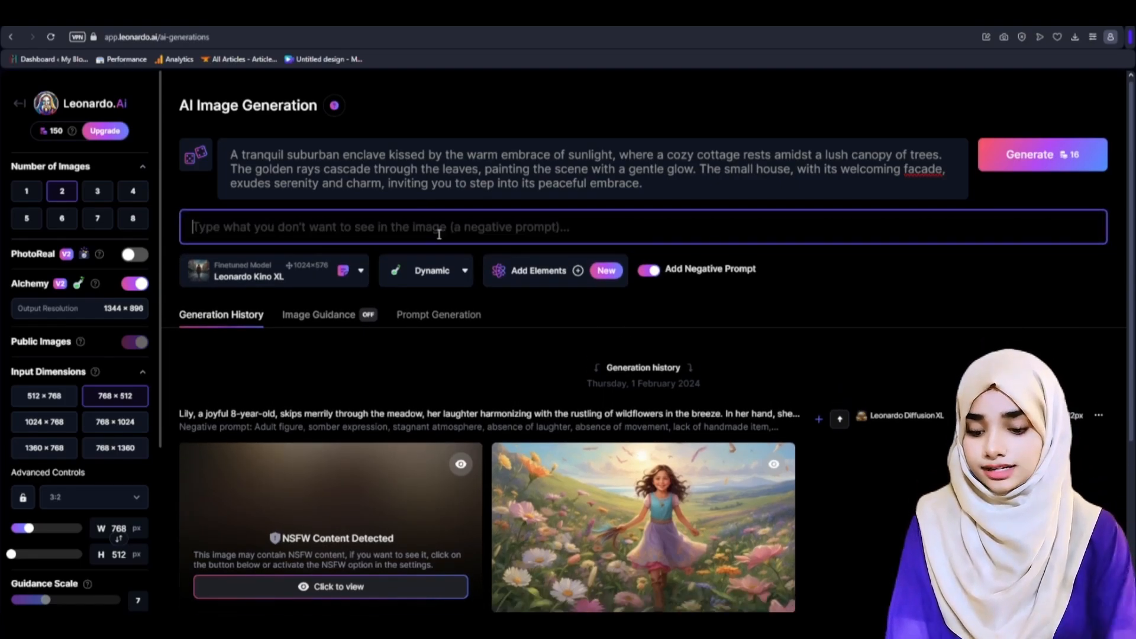
pyautogui.hotkey('ctrl', 'v')
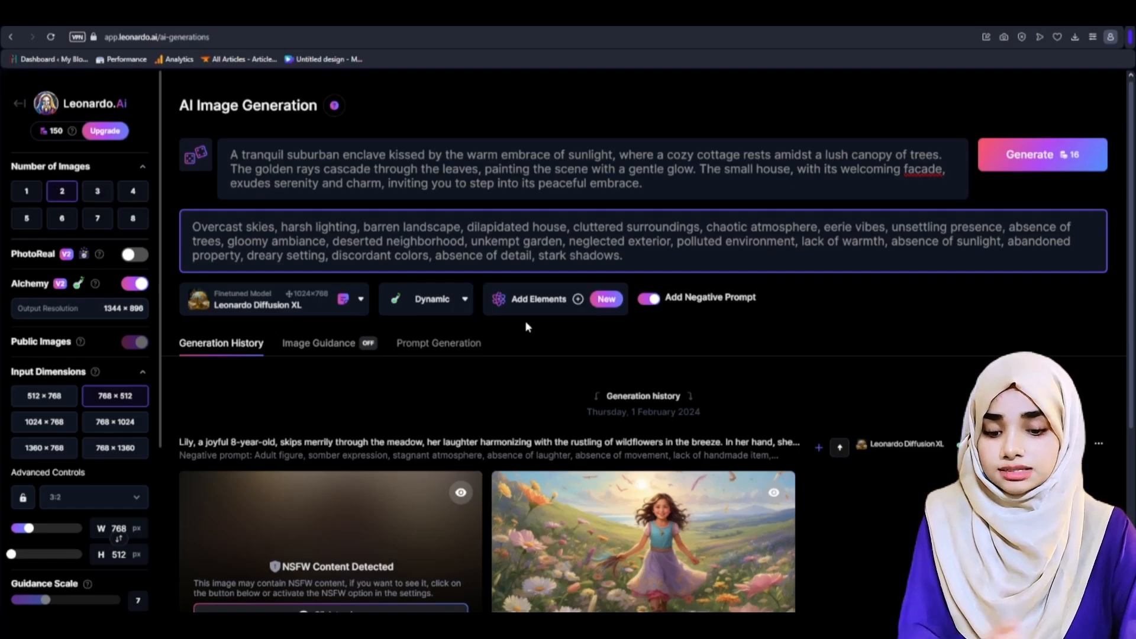
# Set the aspect ratio of the generated images to 16:9.
pyautogui.scroll(-1, 525, 326)
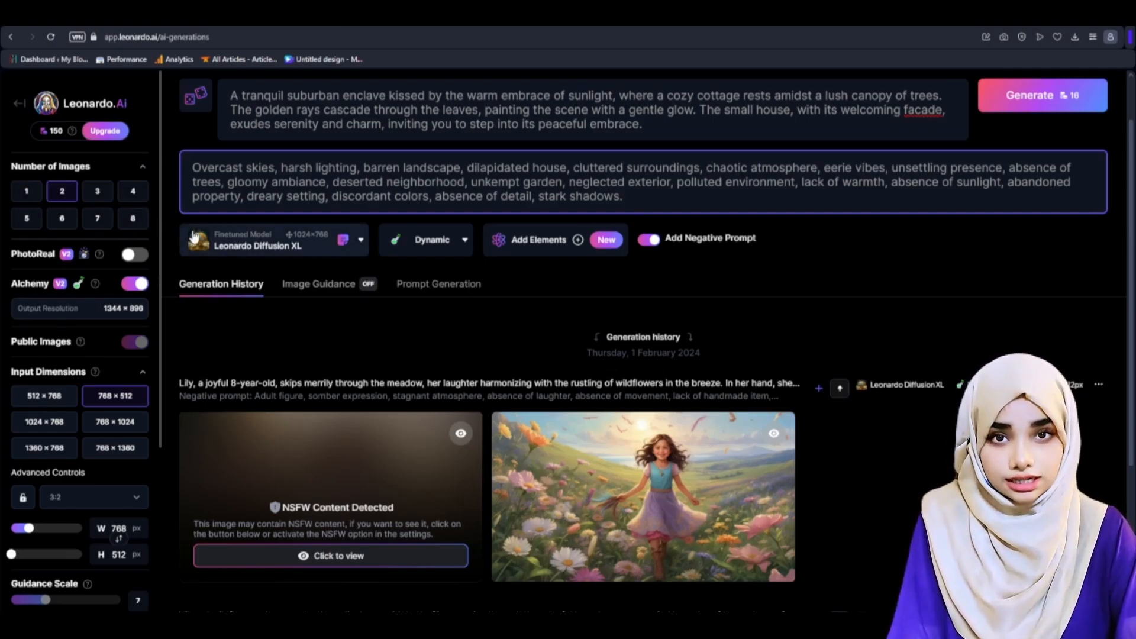
pyautogui.scroll(-2, 71, 322)
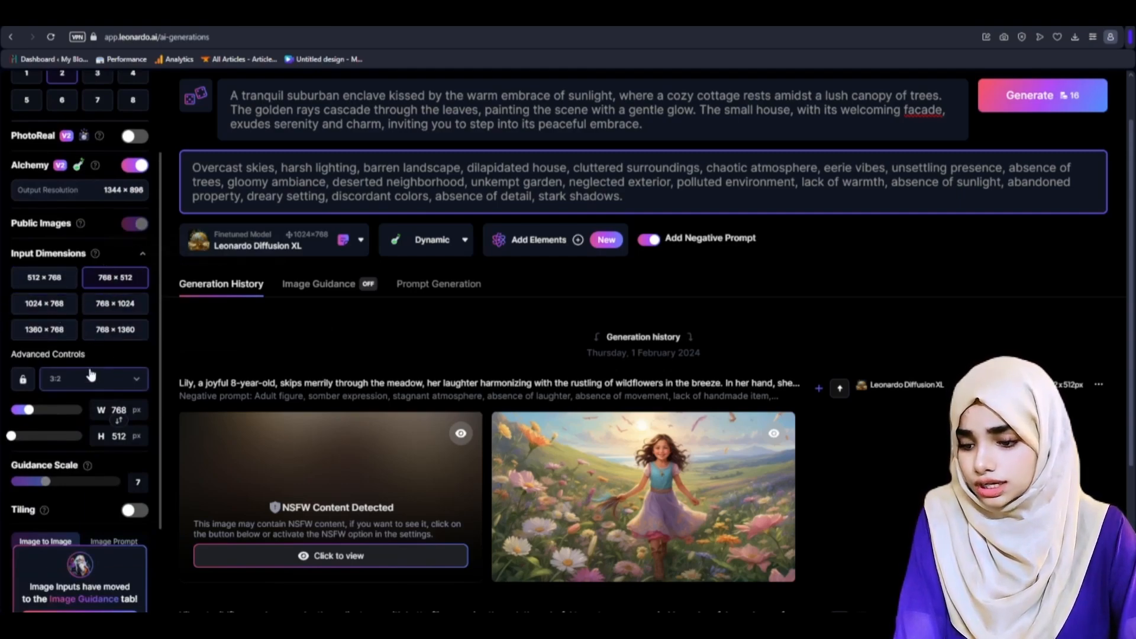
pyautogui.click(56, 379)
pyautogui.click(66, 424)
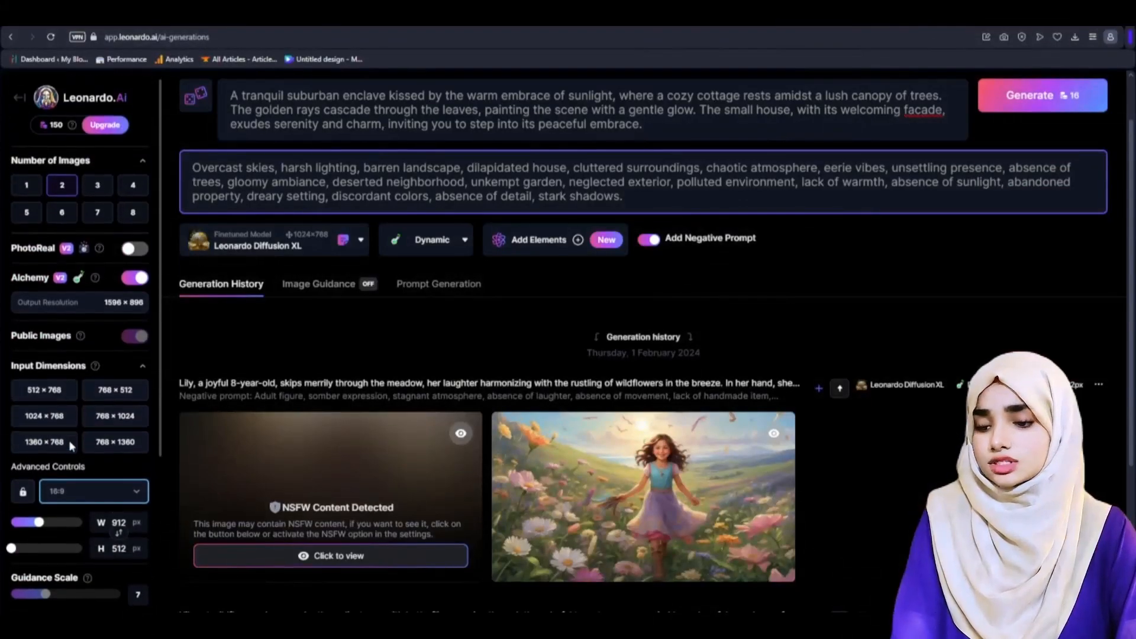
# Check the generation settings and generate the images from the Golden Haven prompt.
pyautogui.scroll(-4, 77, 455)
pyautogui.scroll(4, 84, 464)
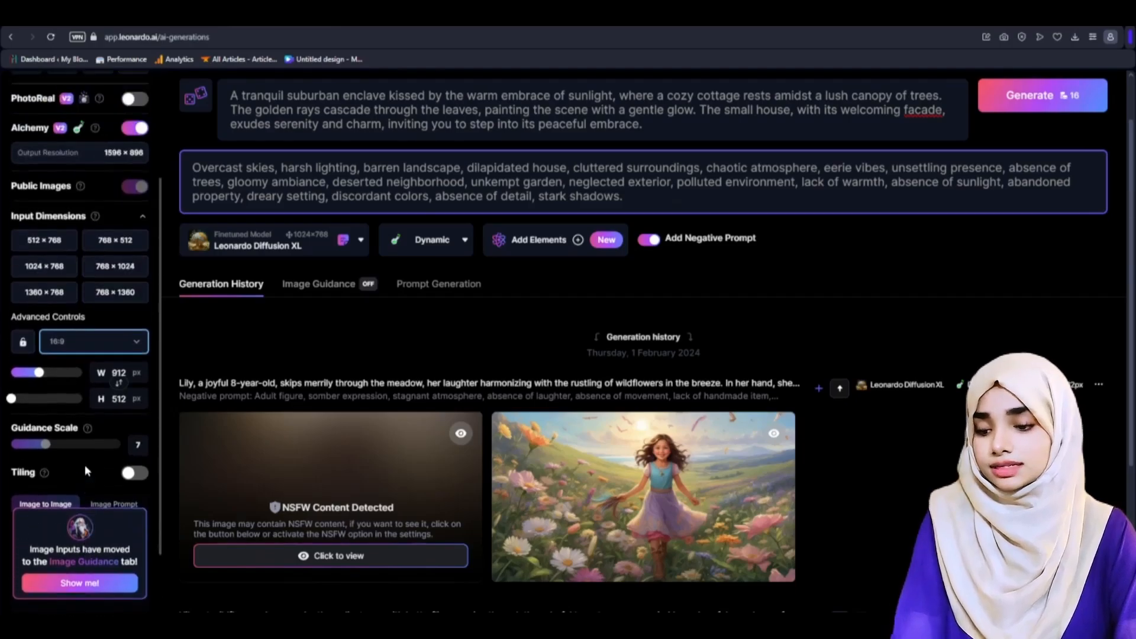
pyautogui.scroll(1, 84, 463)
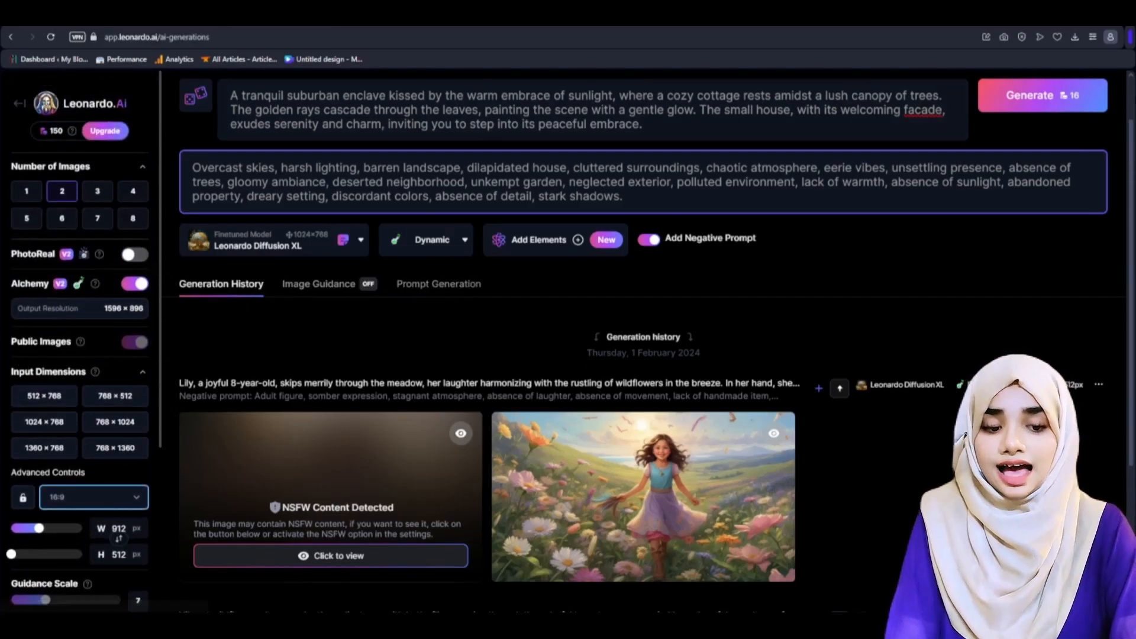
pyautogui.scroll(1, 1017, 297)
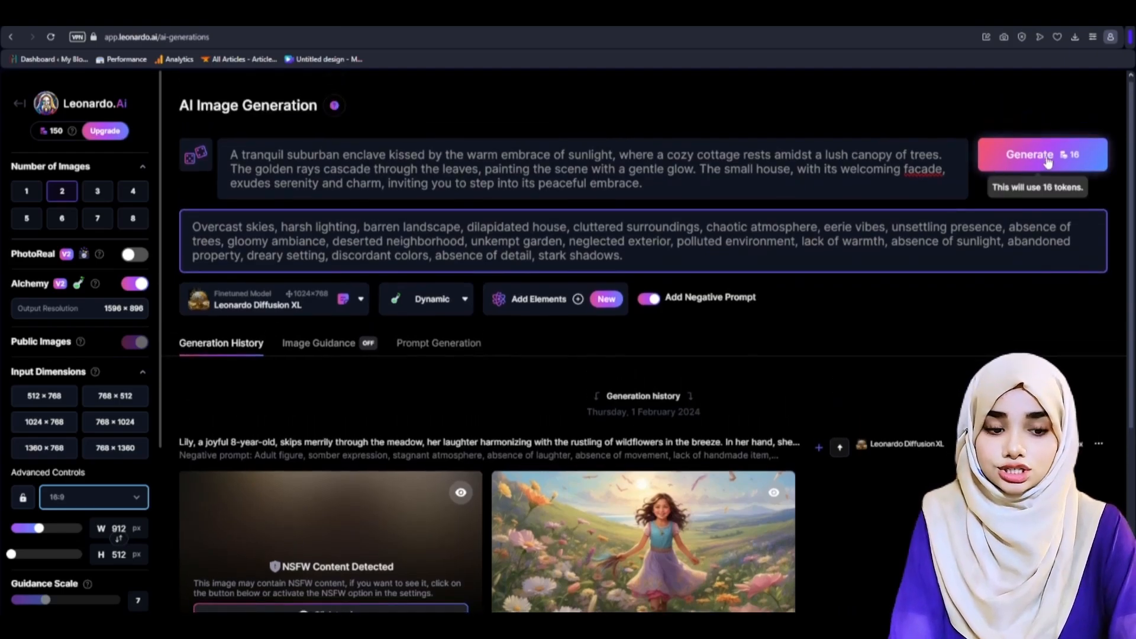
pyautogui.click(1036, 153)
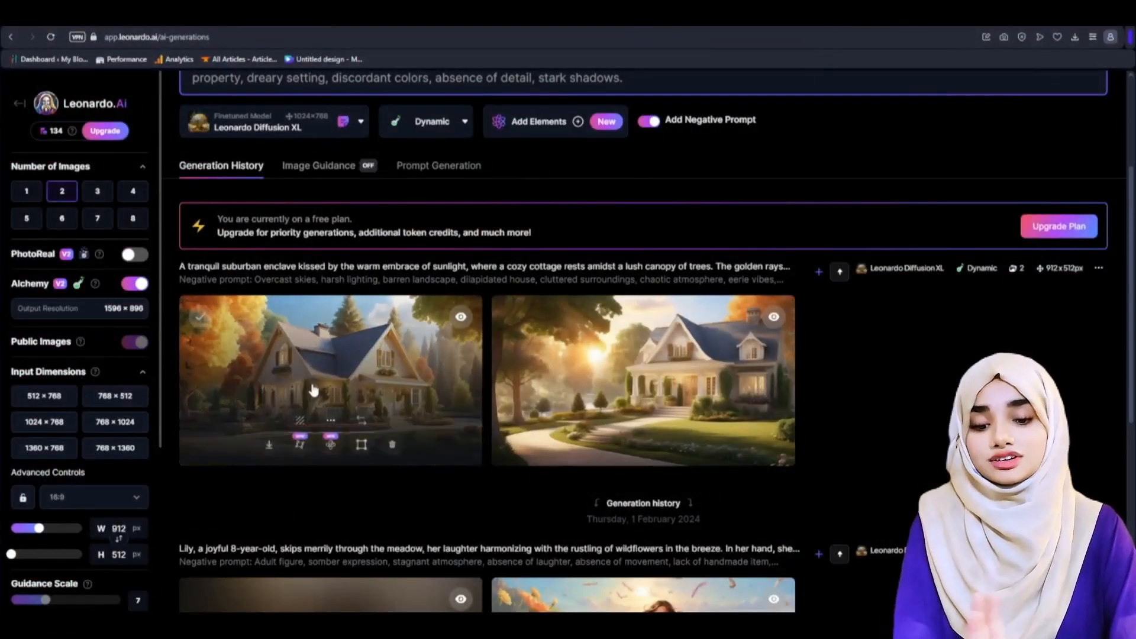
# Compare the two generated cottage images and download the one with the orange autumn trees.
pyautogui.moveTo(599, 375)
pyautogui.scroll(3, 904, 411)
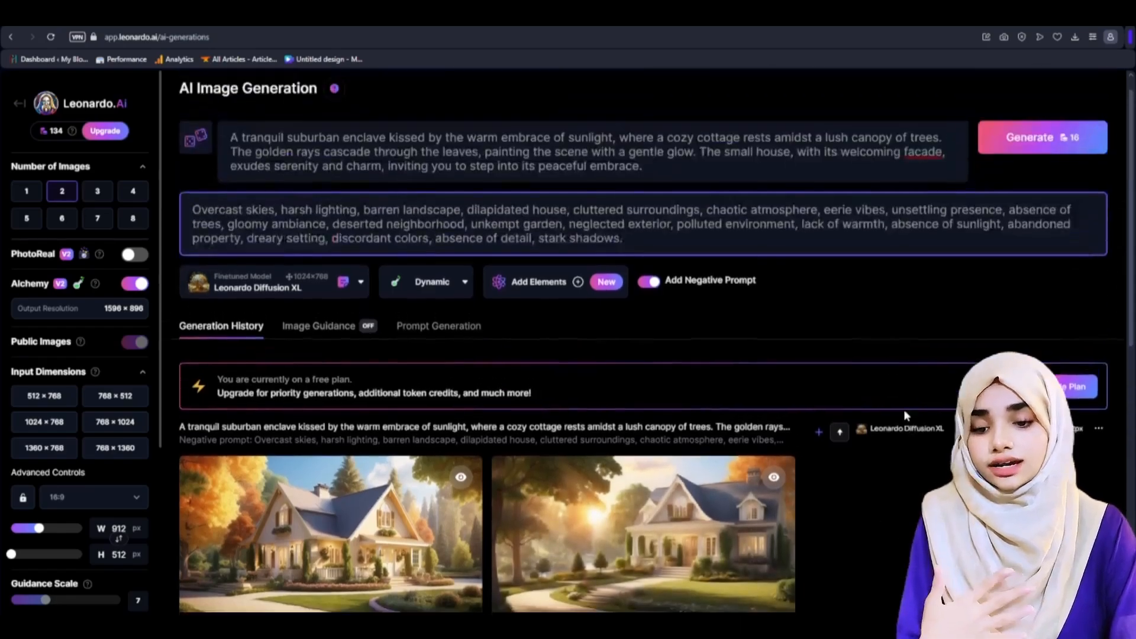
pyautogui.scroll(-3, 904, 409)
pyautogui.moveTo(683, 378)
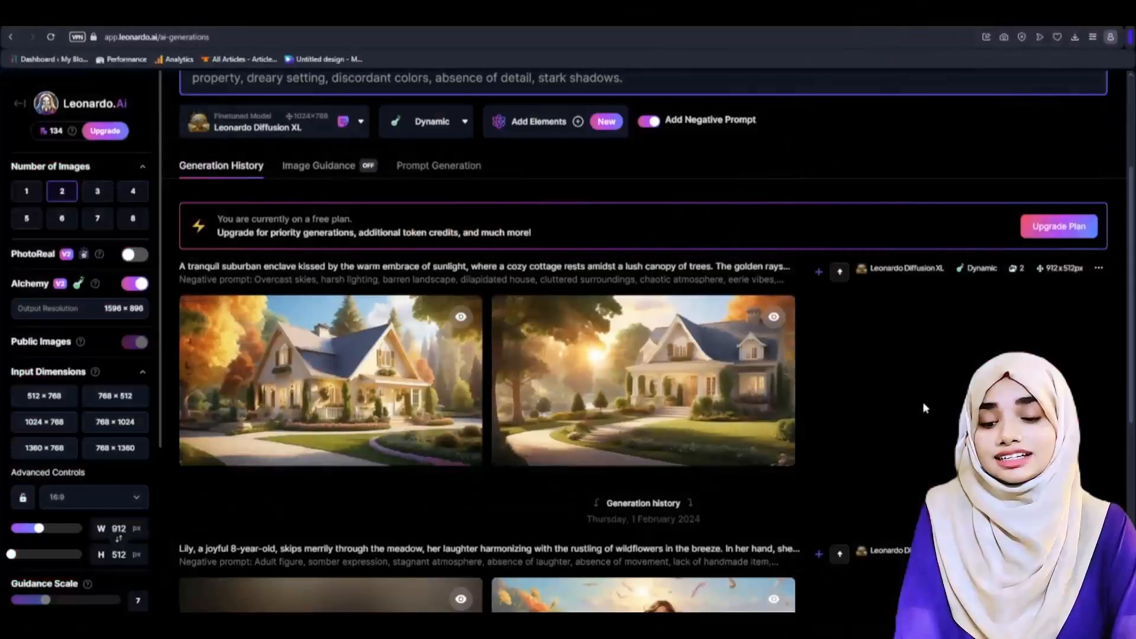
pyautogui.moveTo(262, 388)
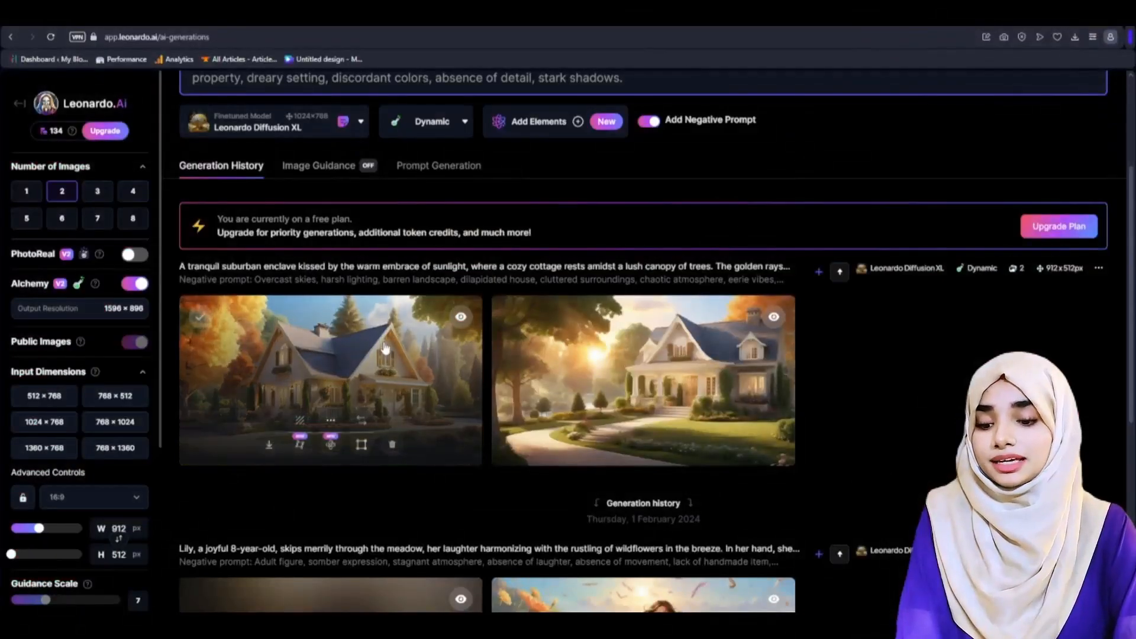
pyautogui.click(268, 447)
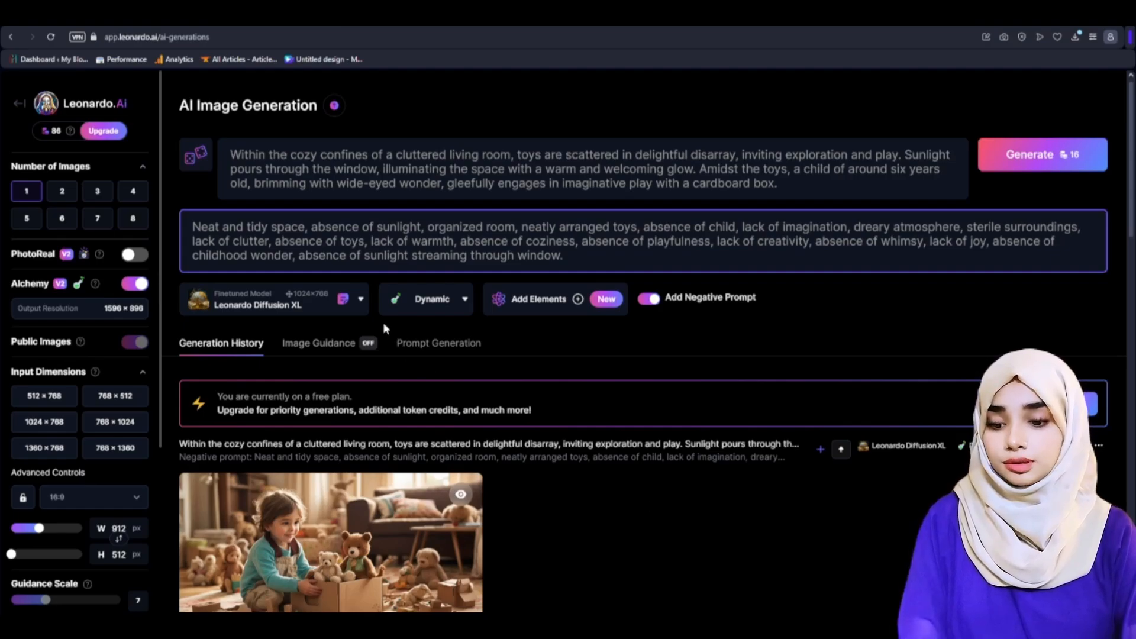
# Download the generated living-room image of the child playing with teddy bears and a cardboard box.
pyautogui.scroll(-1, 600, 470)
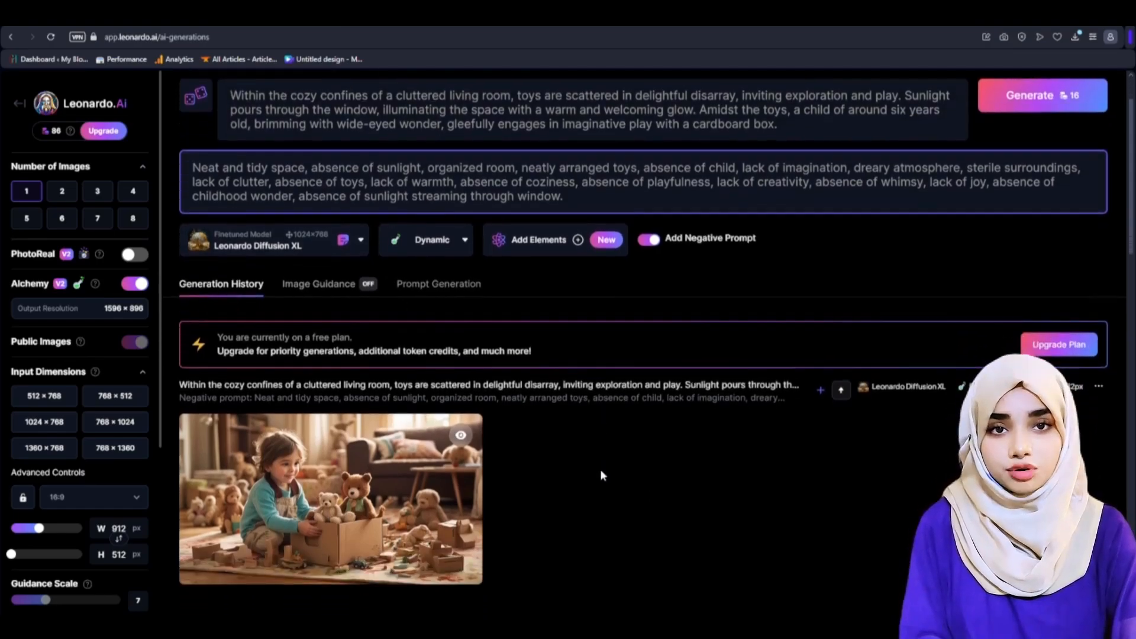
pyautogui.scroll(-2, 484, 499)
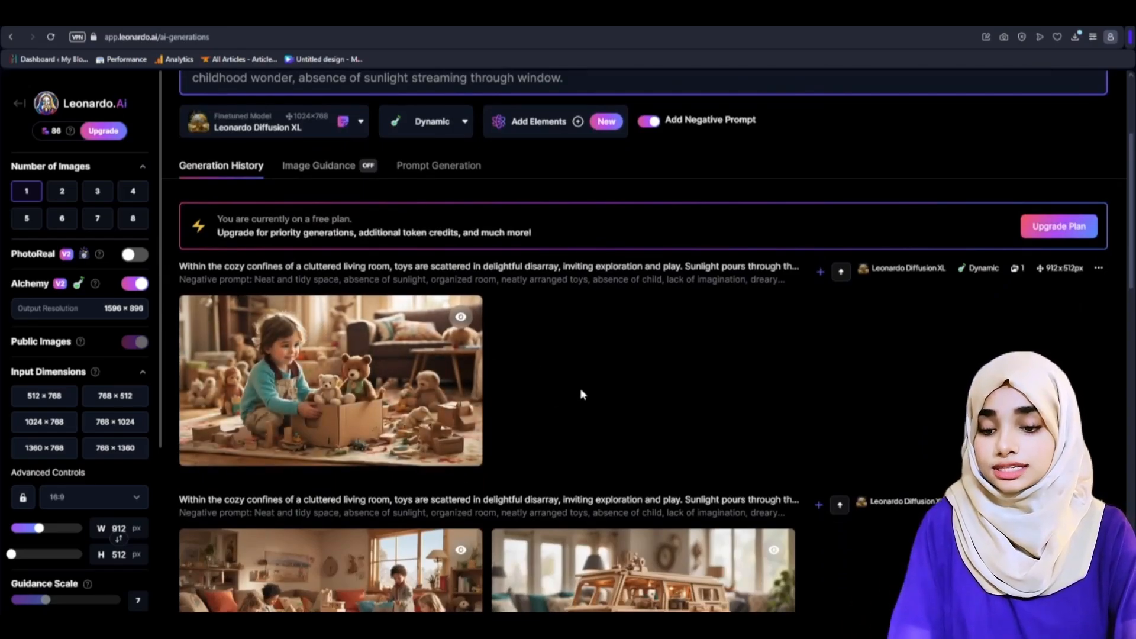
pyautogui.moveTo(293, 335)
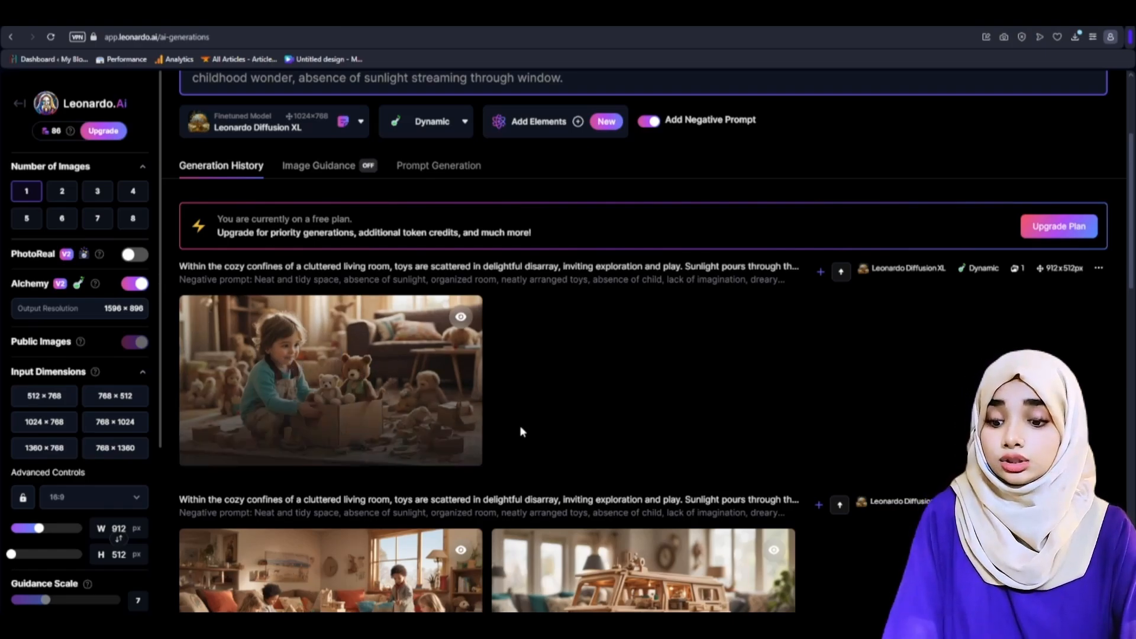
pyautogui.scroll(2, 522, 432)
pyautogui.scroll(-2, 522, 432)
pyautogui.moveTo(278, 427)
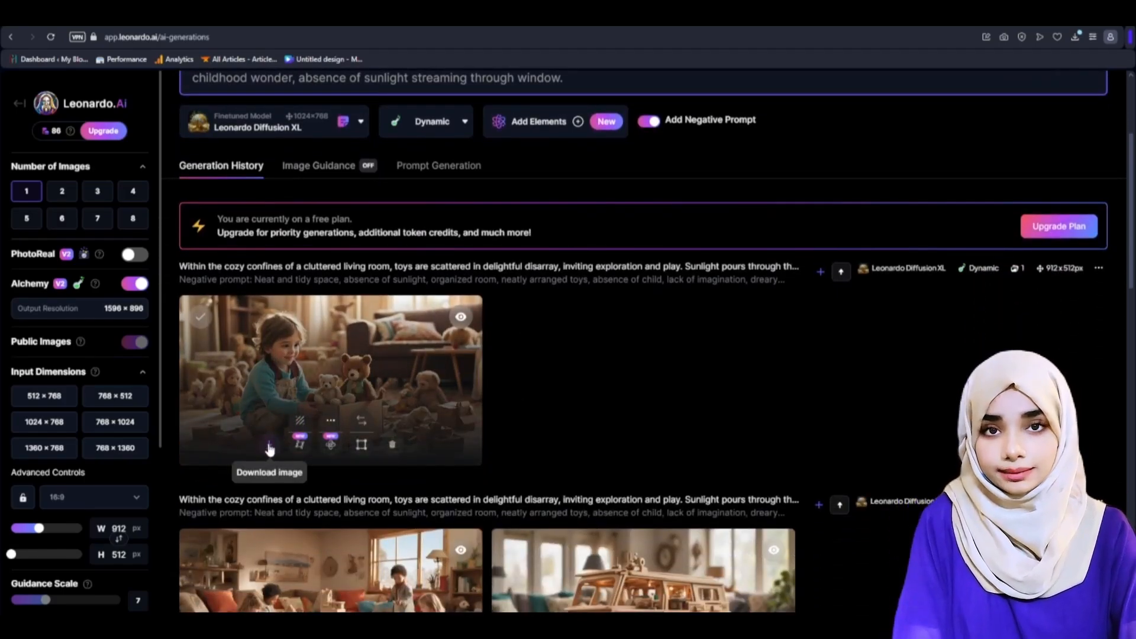
pyautogui.click(269, 446)
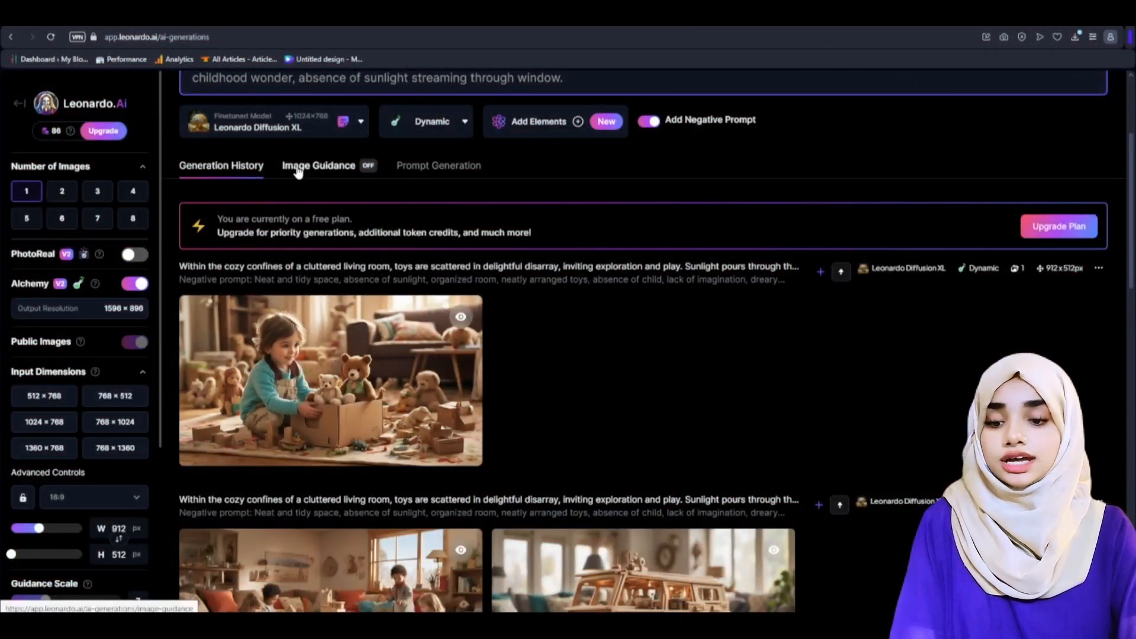
# Turn on Image to Image guidance and replace its cactus source image with the "part 2" picture from the material folder.
pyautogui.click(322, 172)
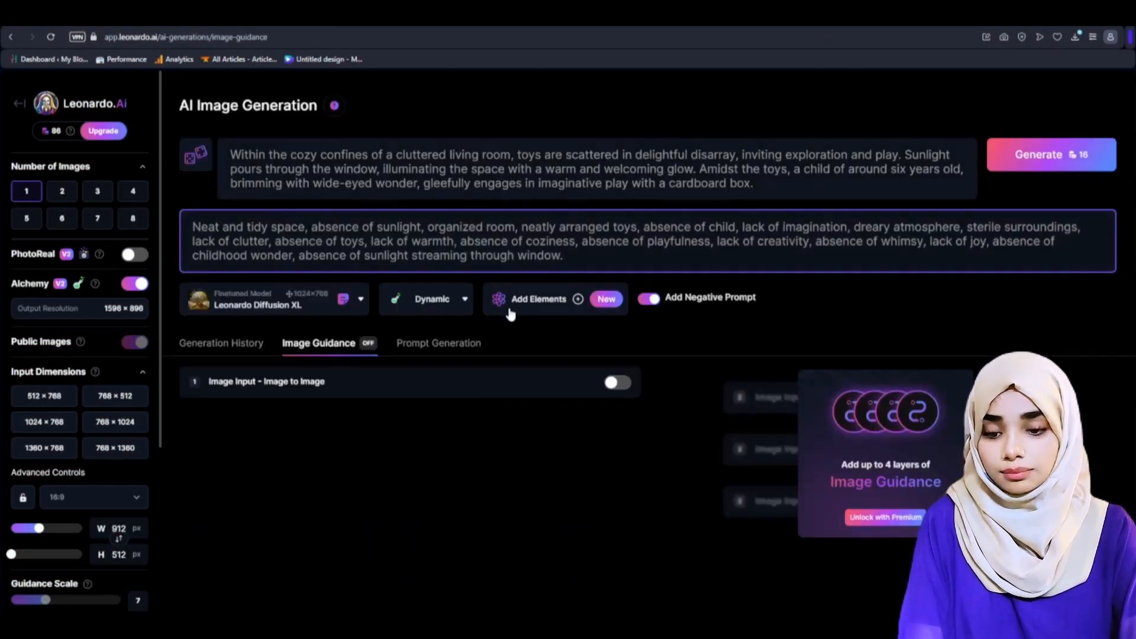
pyautogui.click(615, 385)
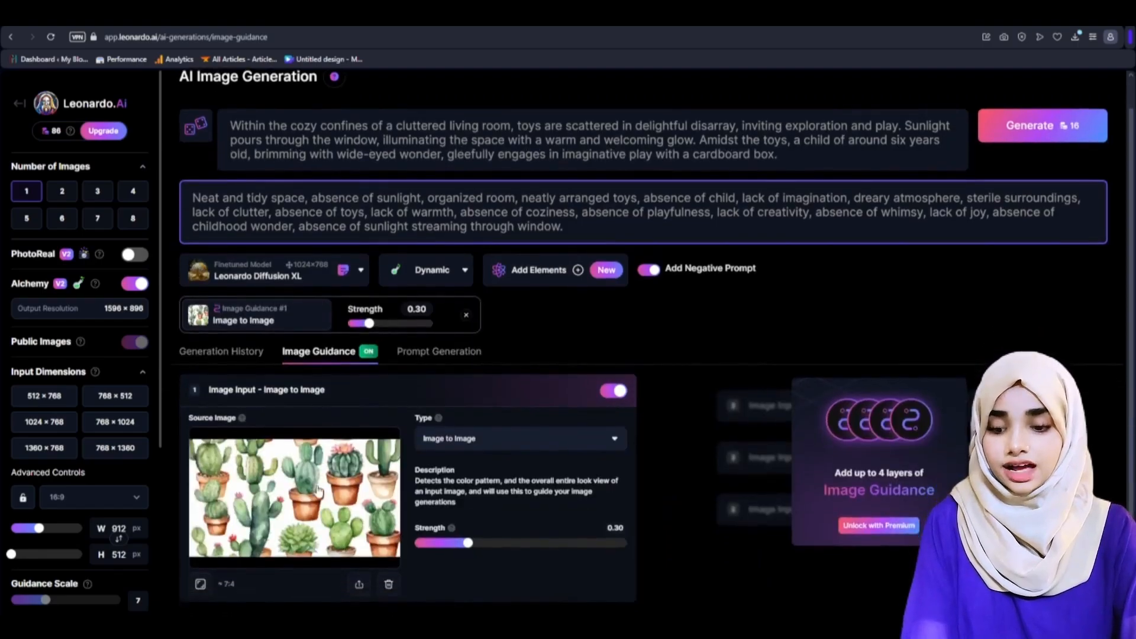
pyautogui.click(388, 586)
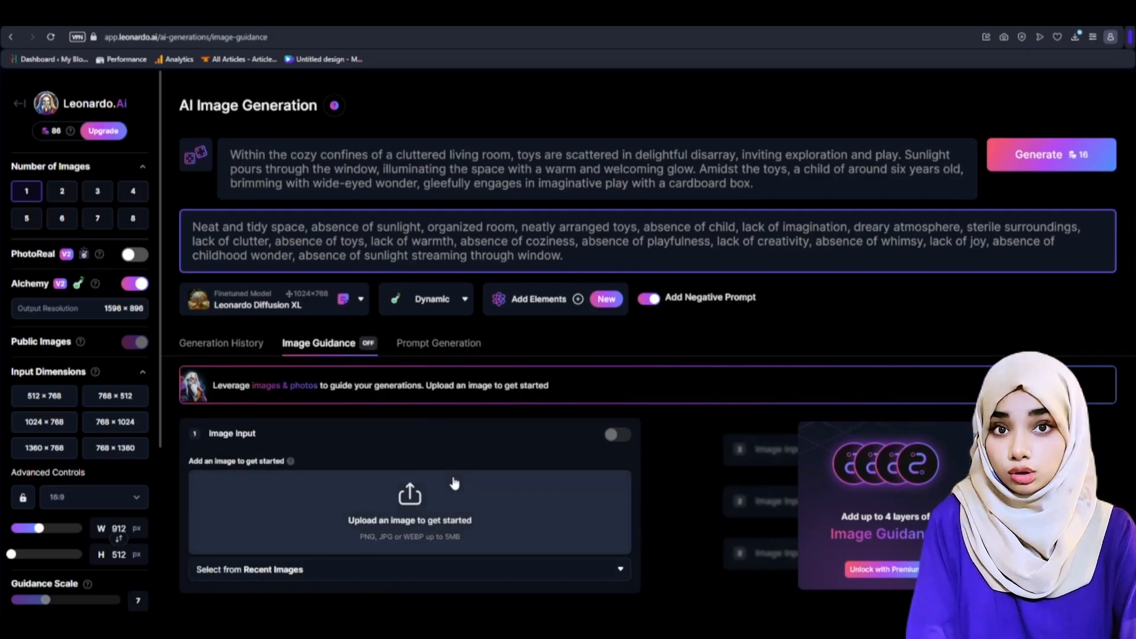
pyautogui.click(454, 534)
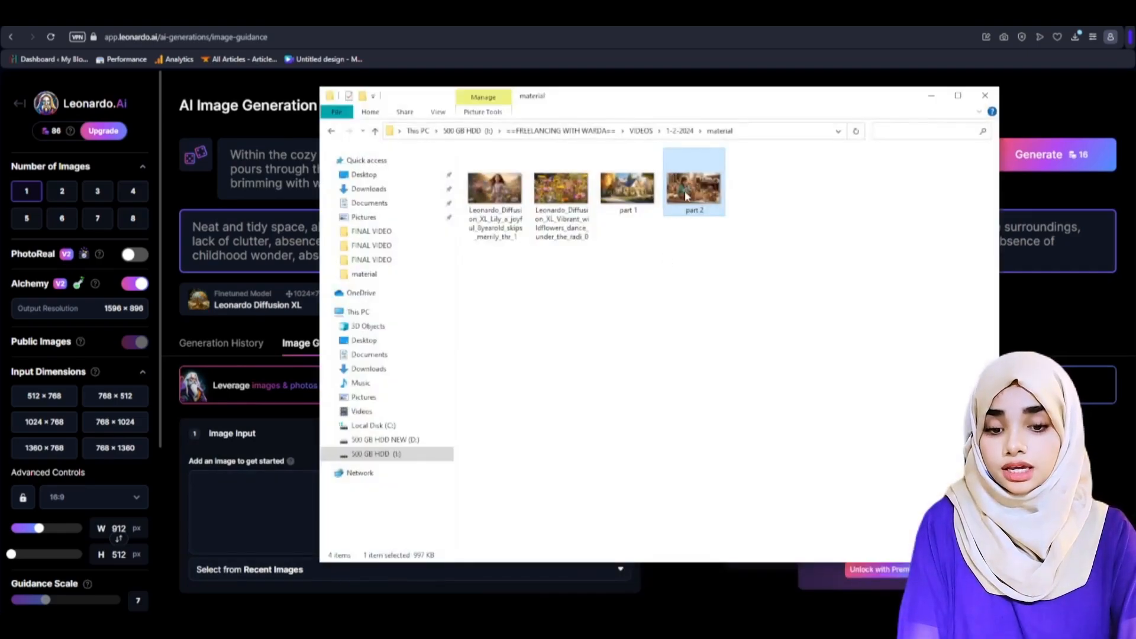
pyautogui.moveTo(690, 191); pyautogui.dragTo(237, 515)
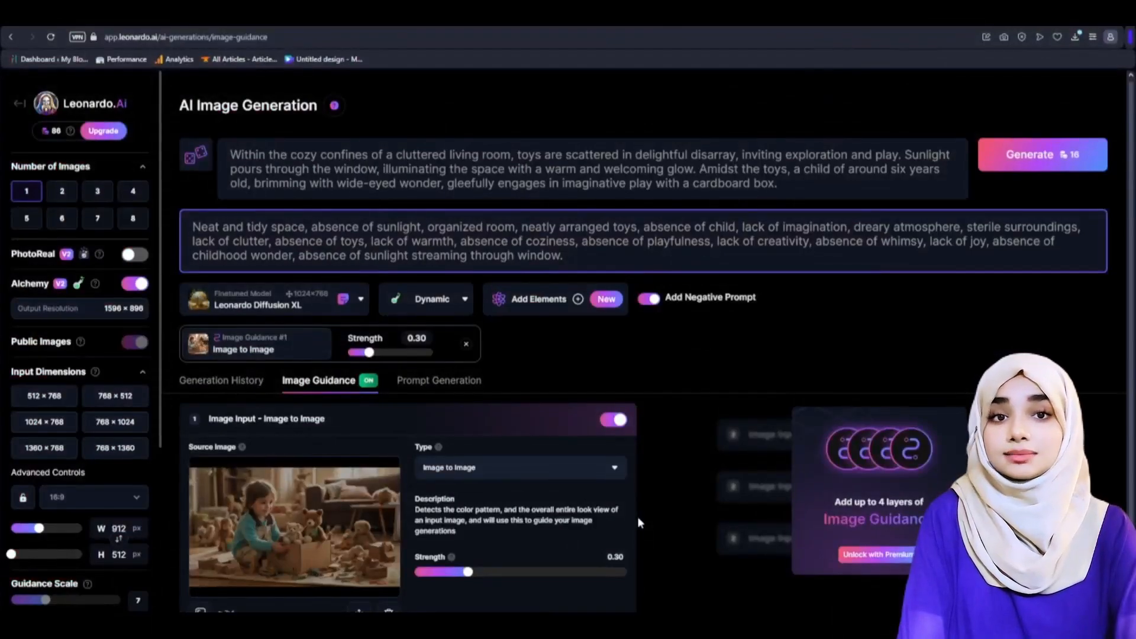
pyautogui.scroll(-1, 638, 519)
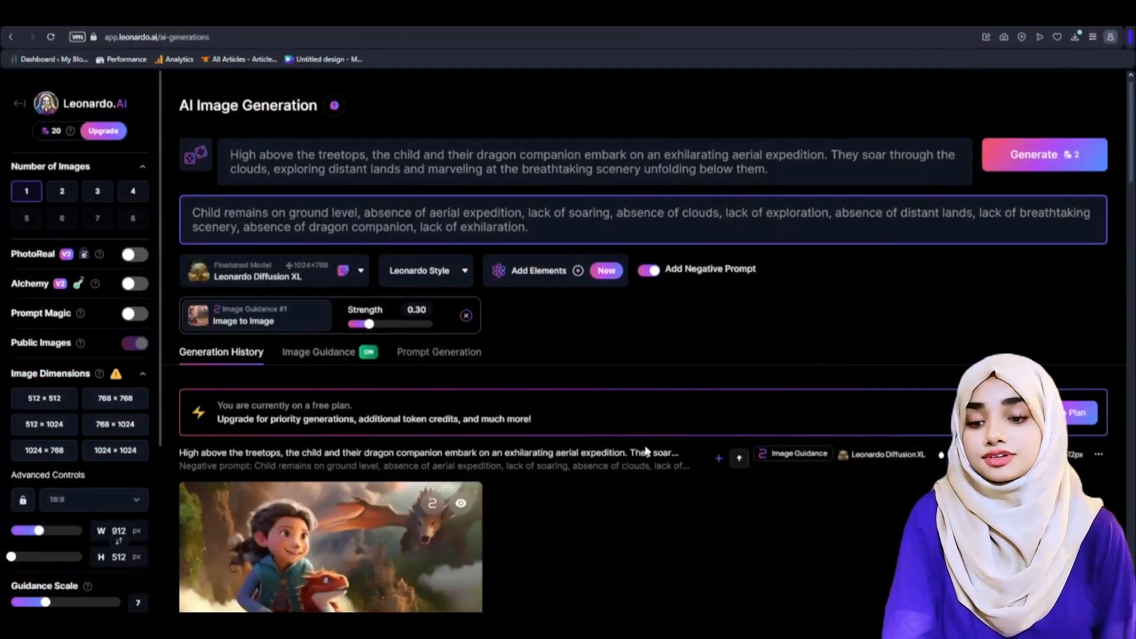
# Look through the generated dragon and mermaid scene images in the generation history.
pyautogui.scroll(-8, 525, 443)
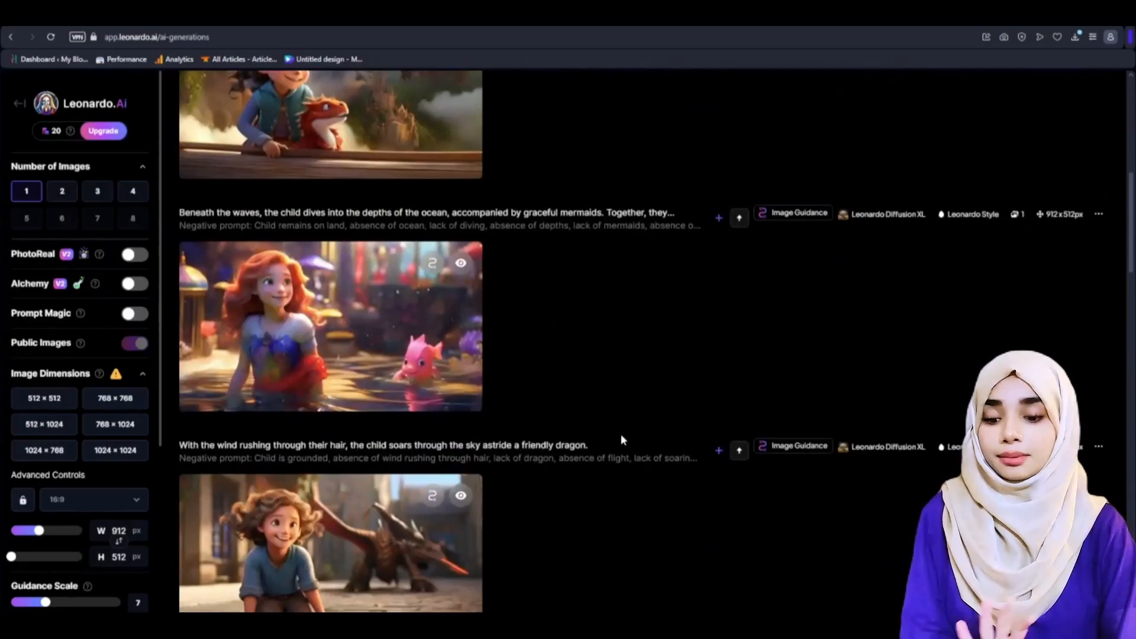
pyautogui.scroll(2, 620, 439)
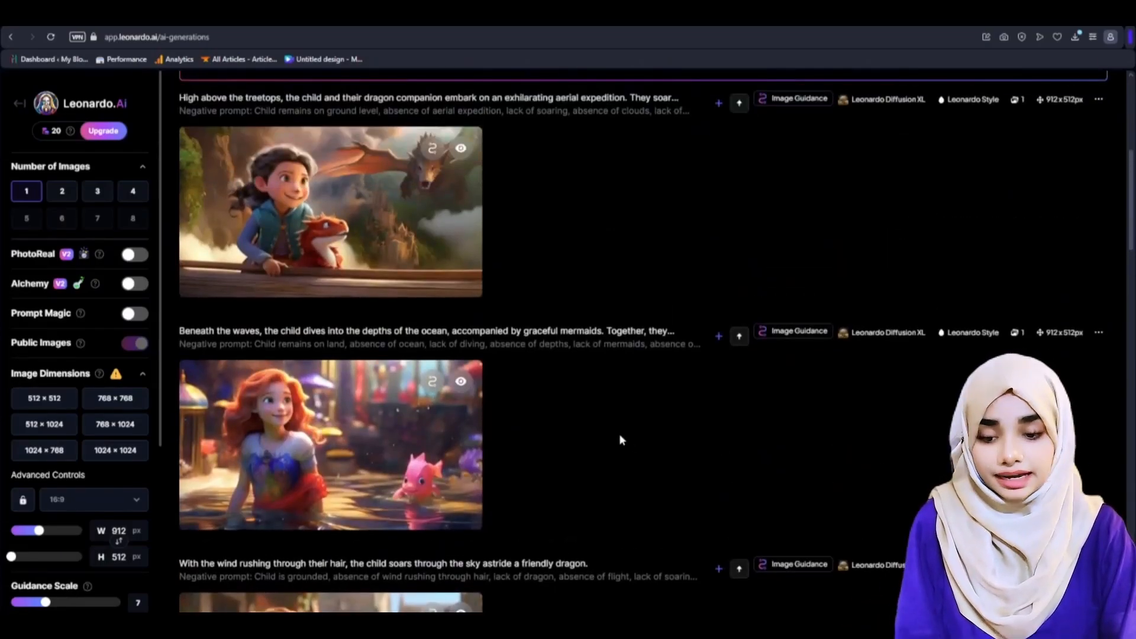
pyautogui.scroll(5, 619, 434)
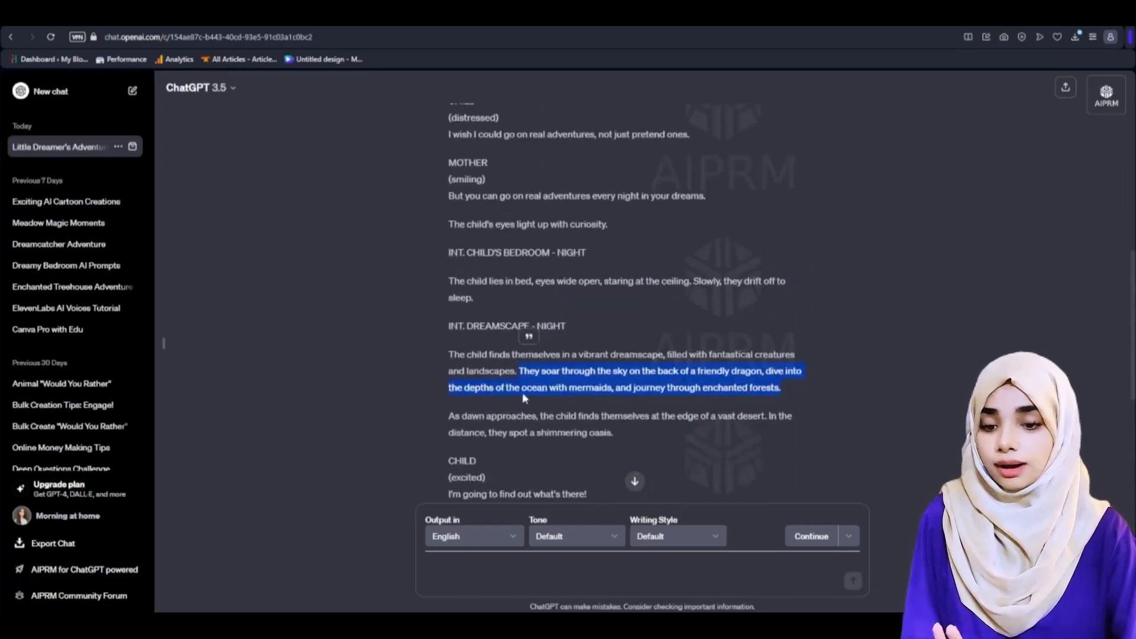
# Switch to ChatGPT, review the story script, request "give the above script in urdu" and look through the translation.
pyautogui.scroll(4, 737, 259)
pyautogui.scroll(5, 641, 285)
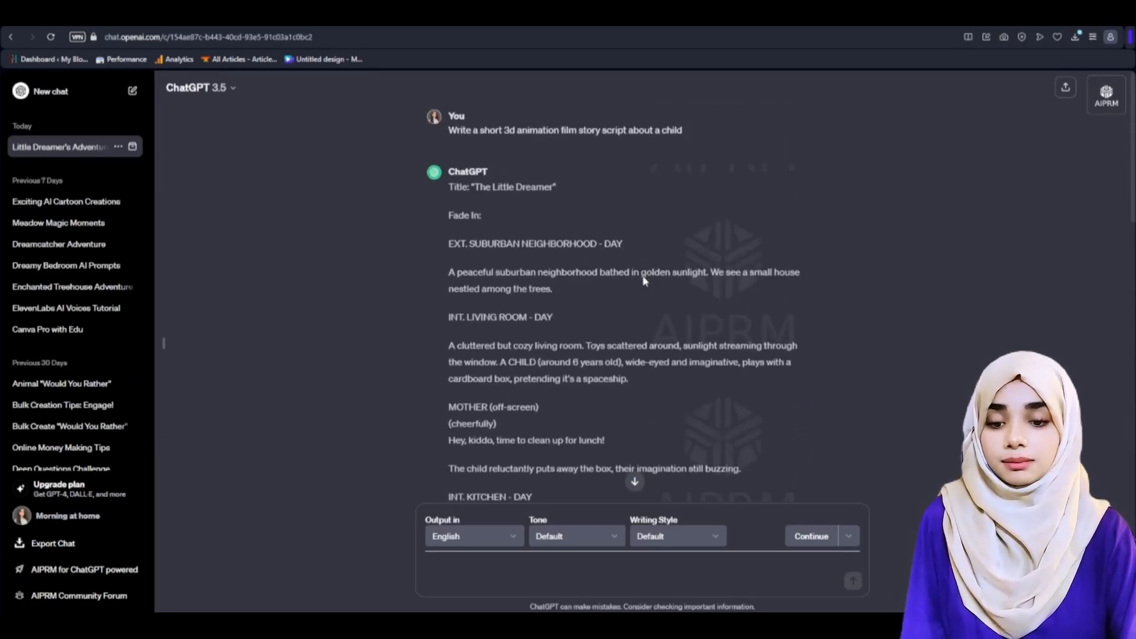
pyautogui.scroll(-12, 644, 296)
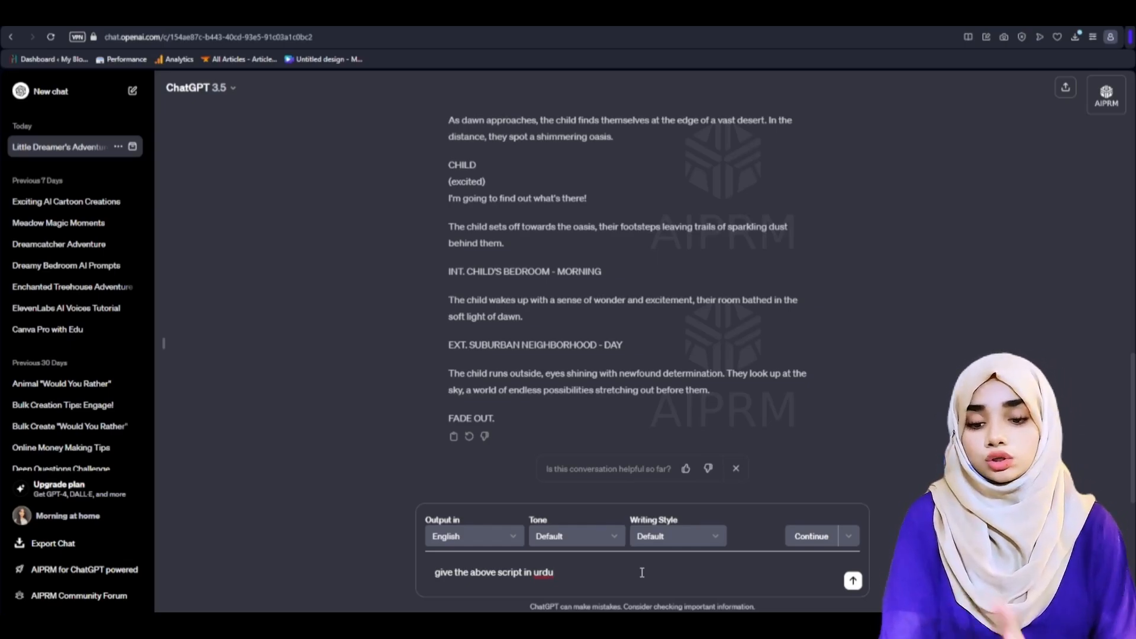
pyautogui.scroll(2, 633, 400)
pyautogui.scroll(-2, 634, 400)
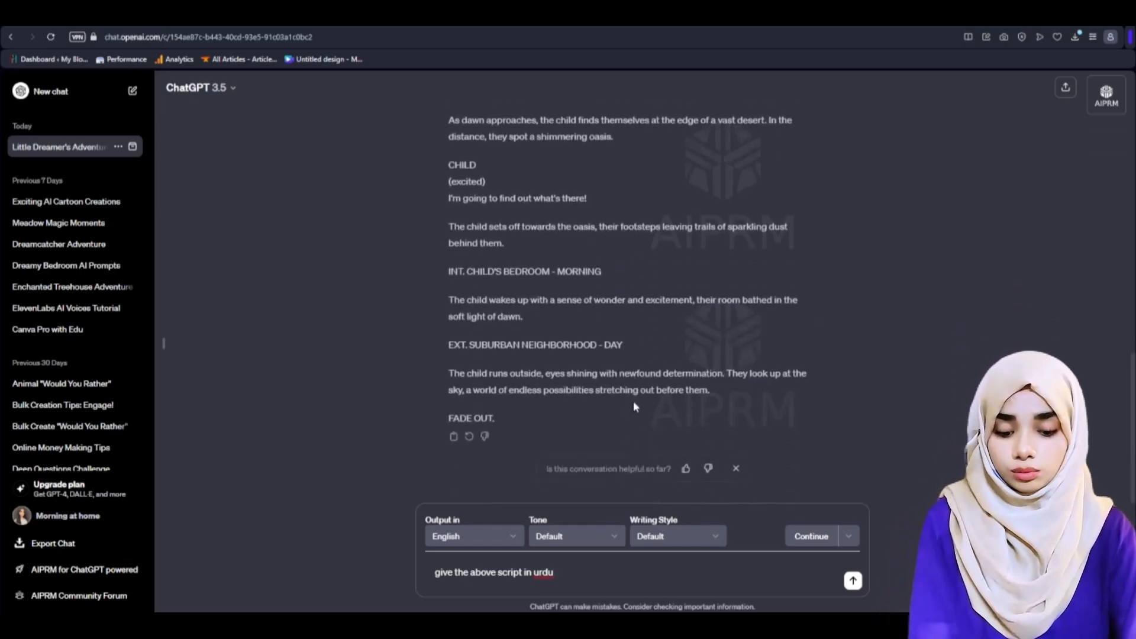
pyautogui.press('Return')
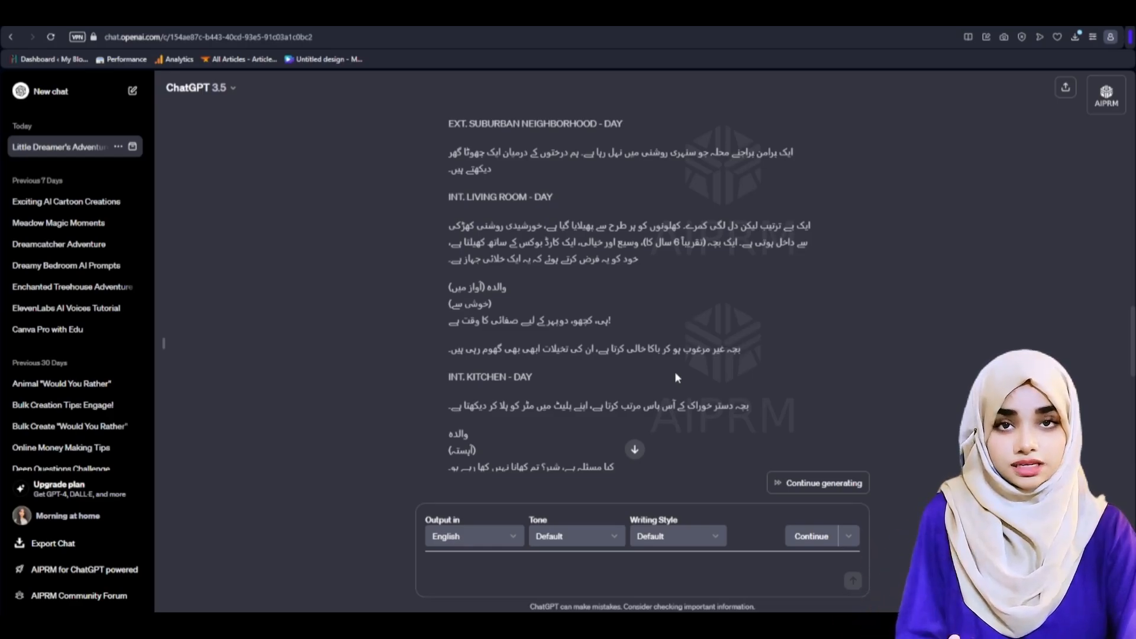
pyautogui.scroll(-2, 676, 374)
pyautogui.scroll(-3, 674, 371)
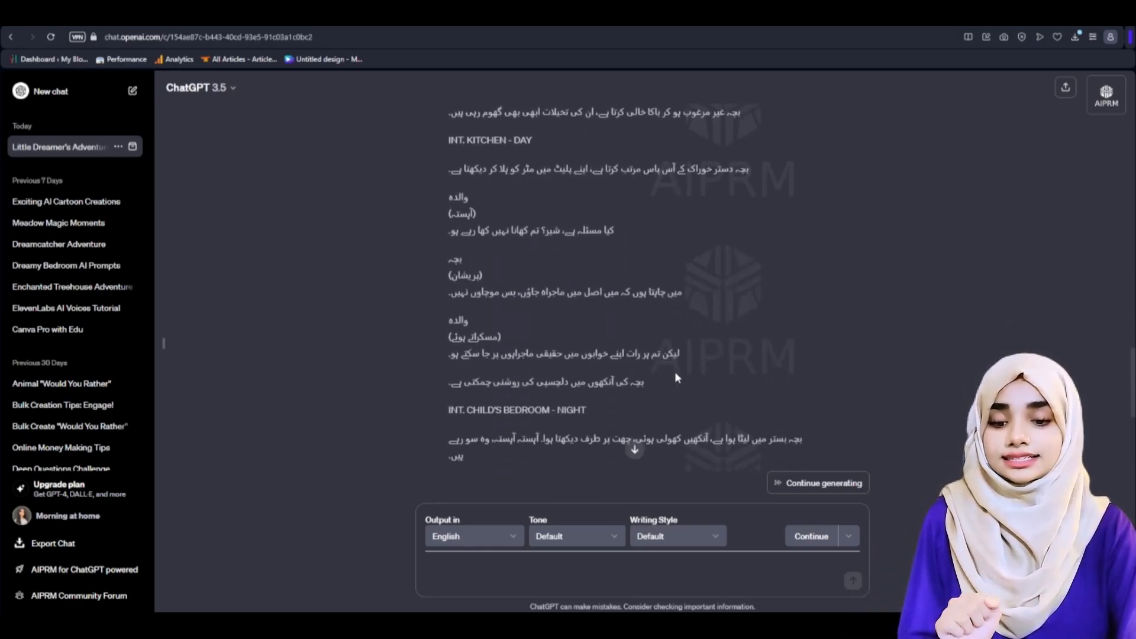
pyautogui.scroll(4, 735, 332)
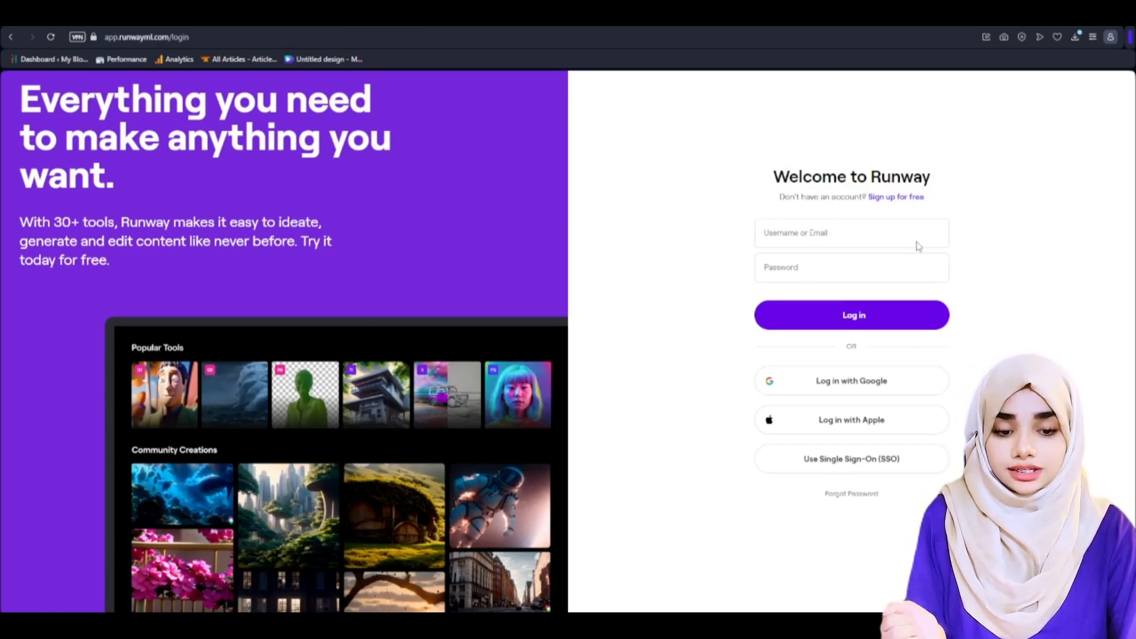
# Switch to Runway, sign up with a Google account and open the Gen-2 text/image to video tool.
pyautogui.click(898, 198)
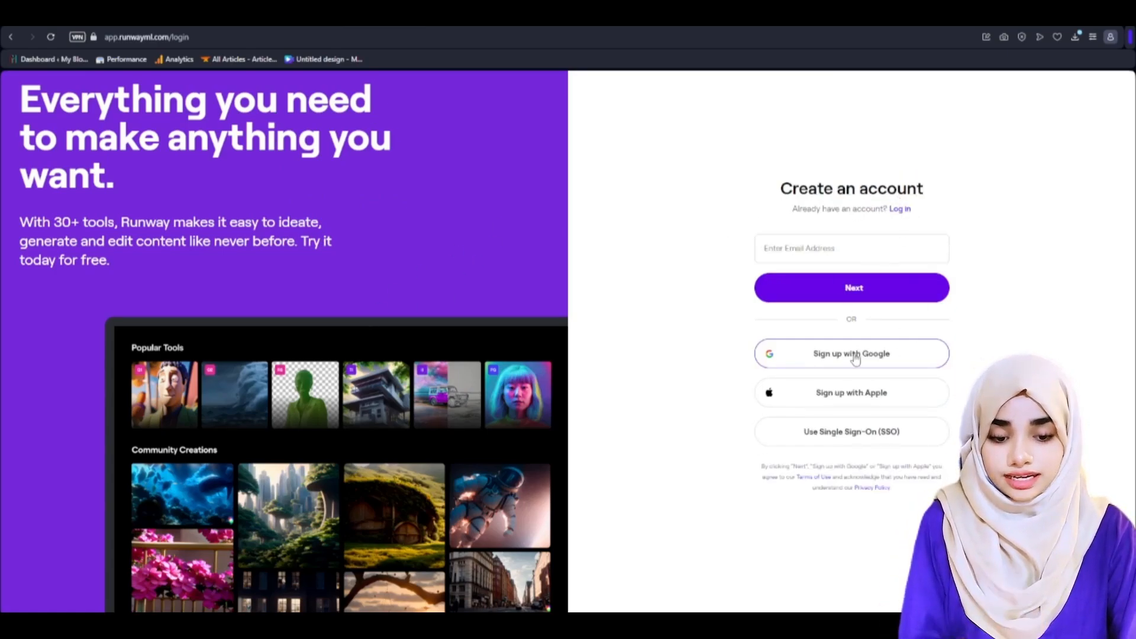
pyautogui.click(898, 362)
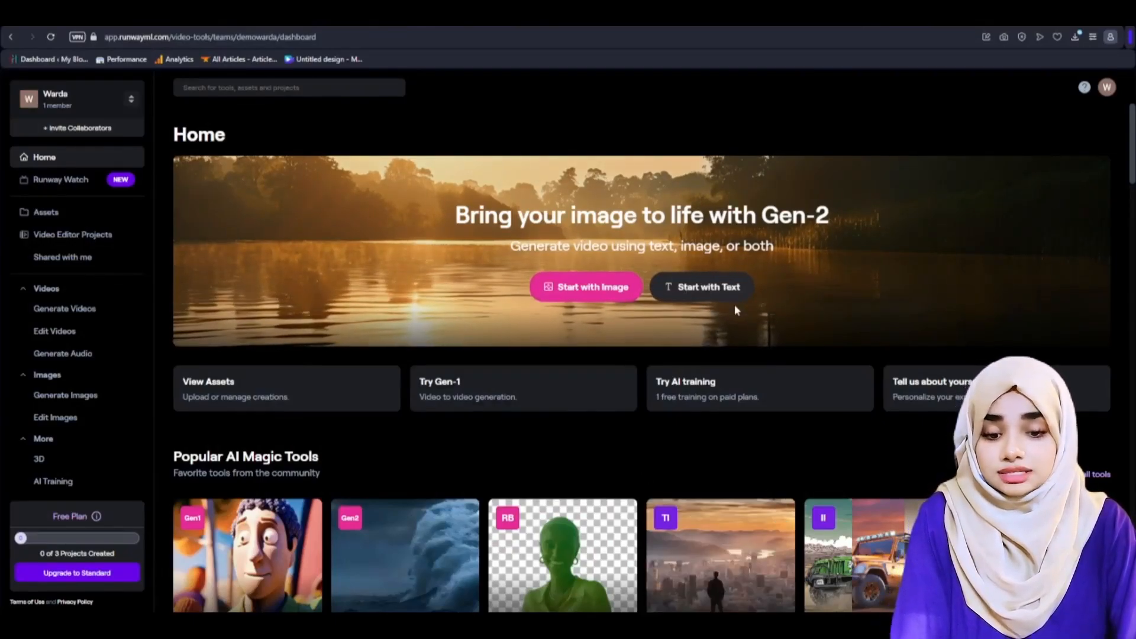
pyautogui.click(710, 295)
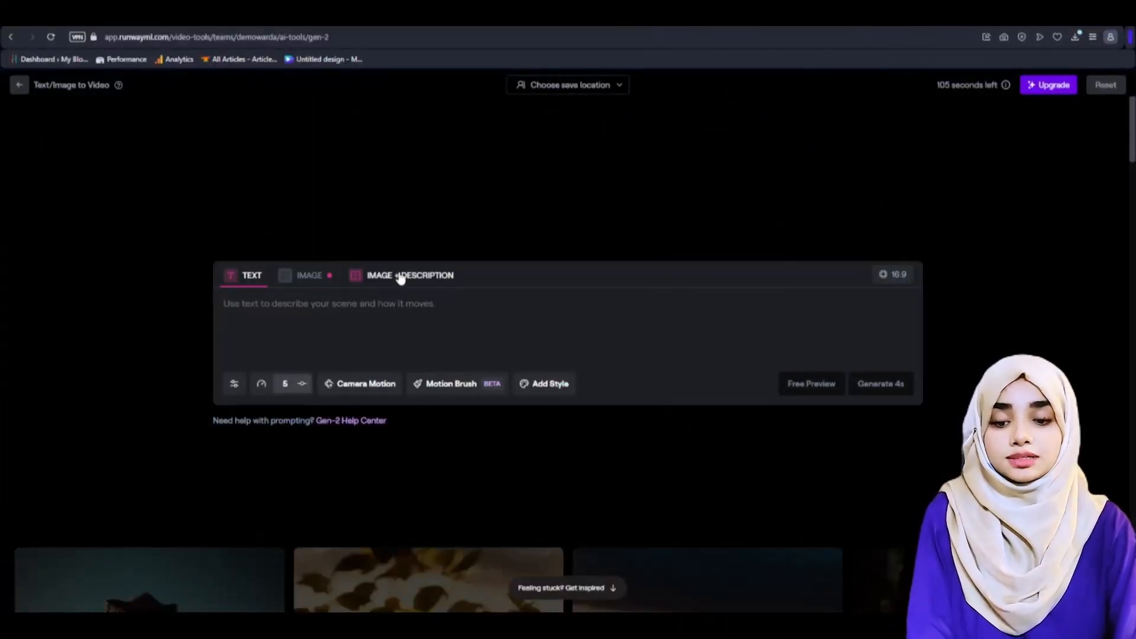
# Choose the Image + Description mode and upload the "part 1" picture from the material folder as the video's first frame.
pyautogui.click(400, 278)
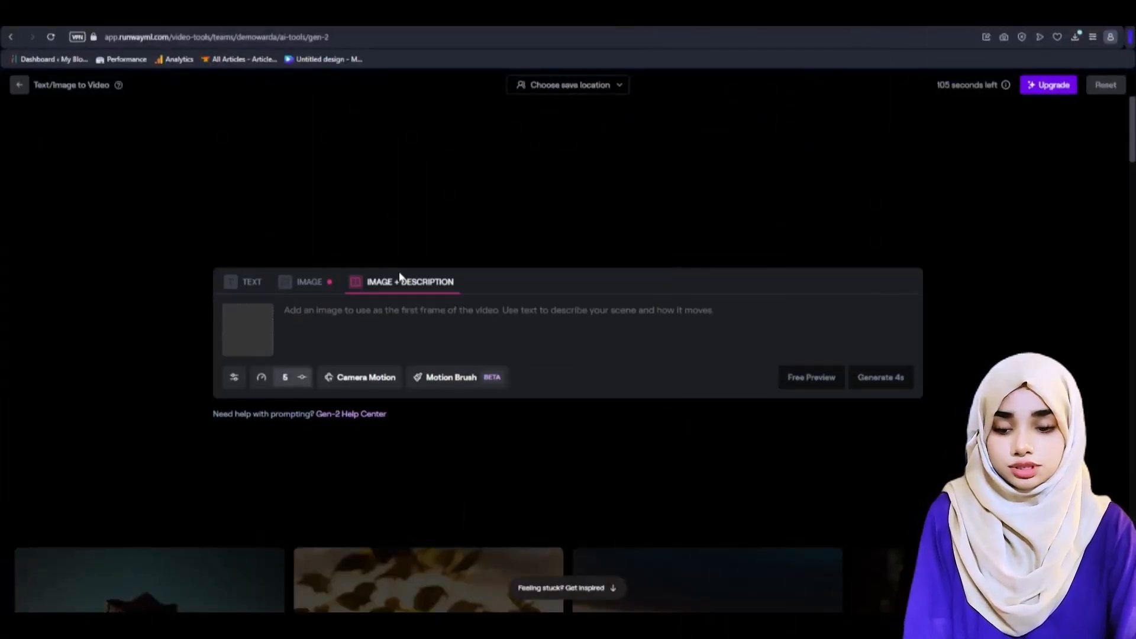
pyautogui.click(249, 330)
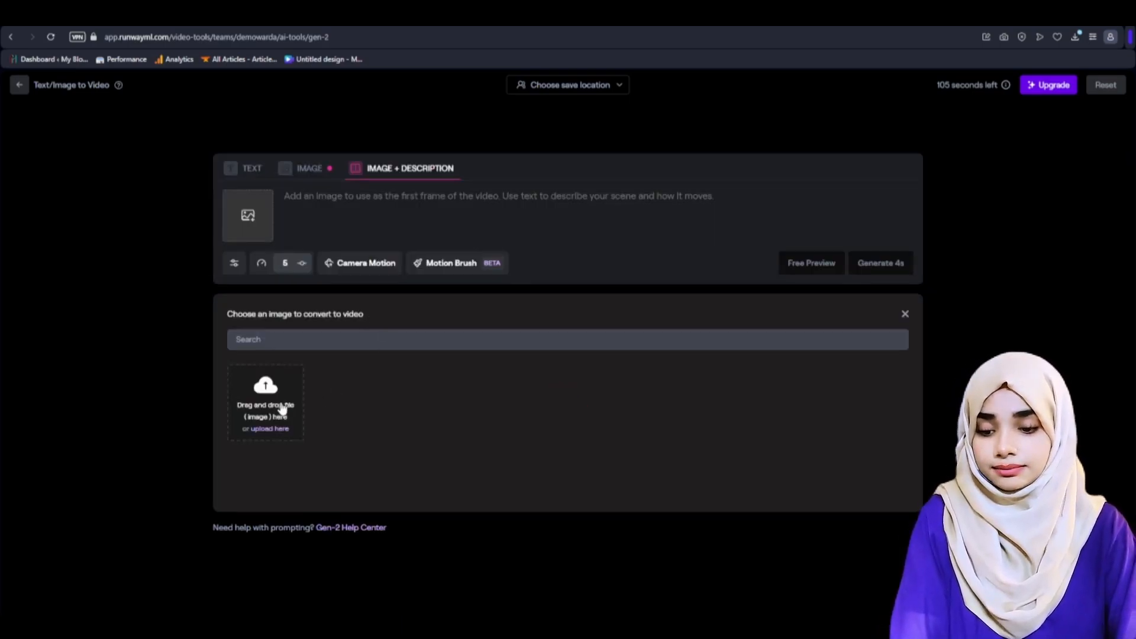
pyautogui.click(532, 626)
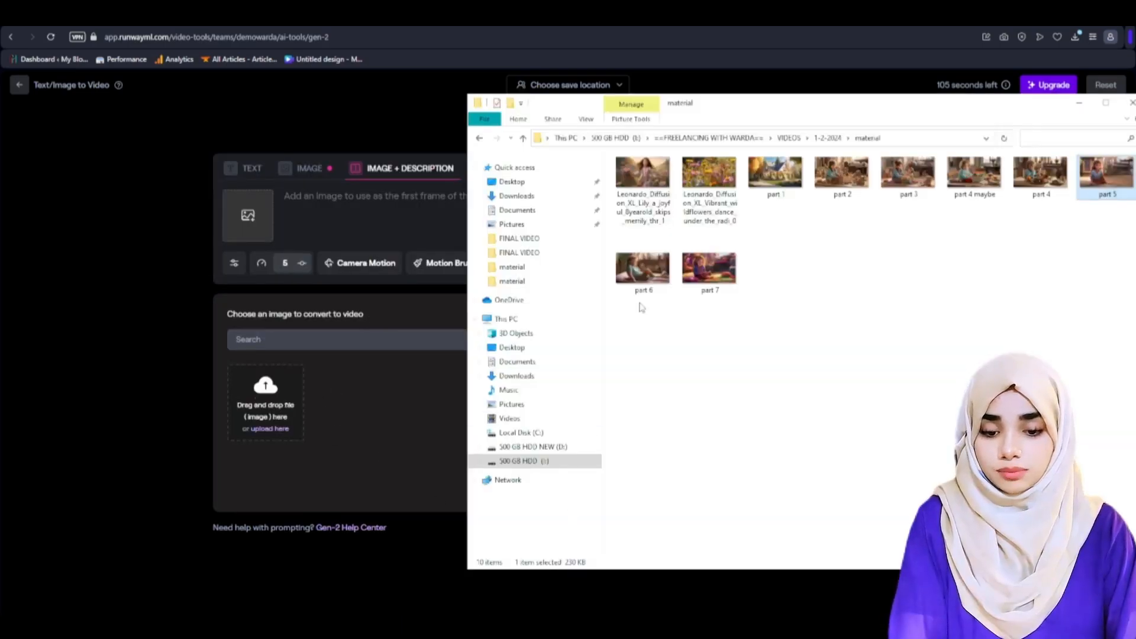
pyautogui.moveTo(779, 191); pyautogui.dragTo(280, 411)
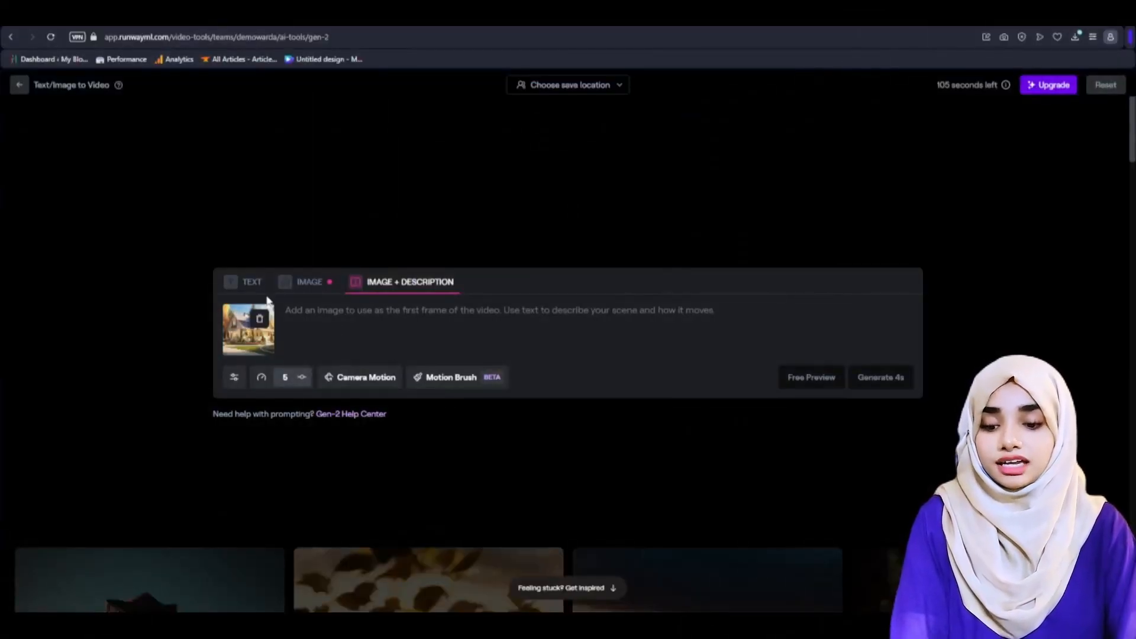
# Enter the scene description beginning "A tranquil suburban enclave kissed by the warm embrace of sunlight", generate the 4-second video and preview it.
pyautogui.click(374, 327)
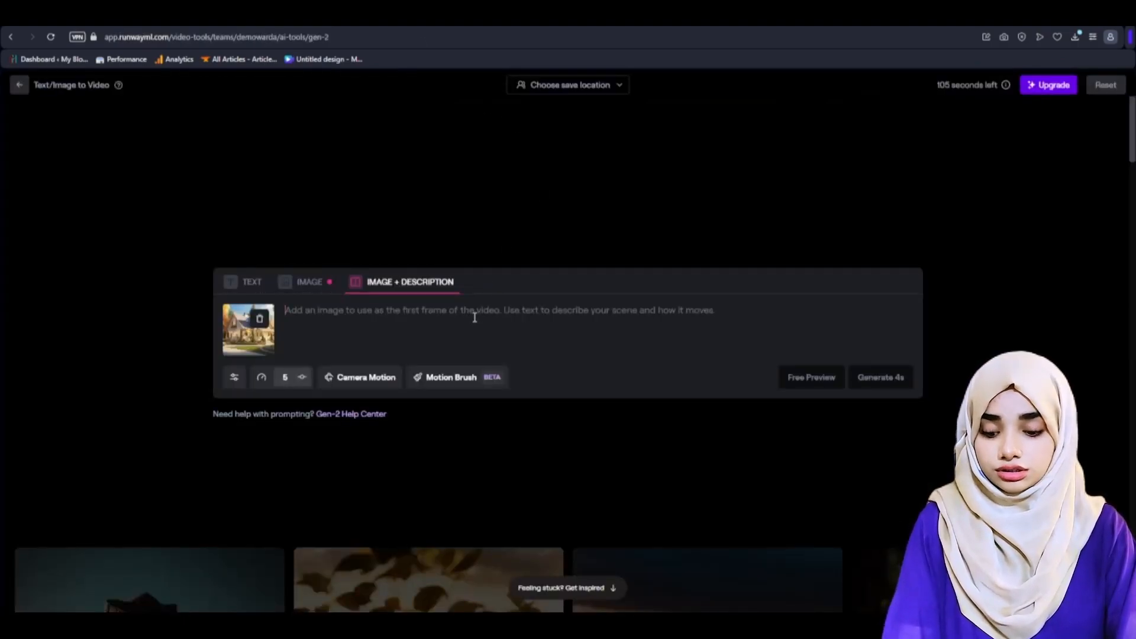
pyautogui.write('A tranquil suburban enclave kissed by the warm embrace of sunlight, where a cozy cottage rests amidst a lush canopy of trees. The golden rays cascade through the leaves, painting the scene with a gentle glow. The small house, with its welcoming facade, exudes serenity and charm, inviting you to step into its peaceful e')
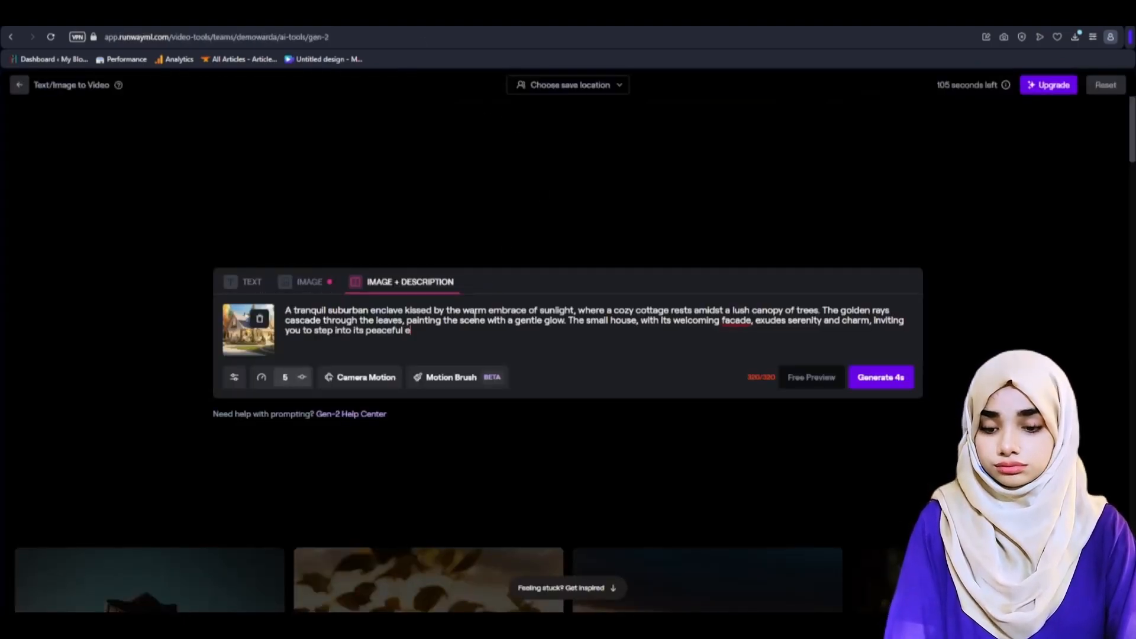
pyautogui.click(889, 384)
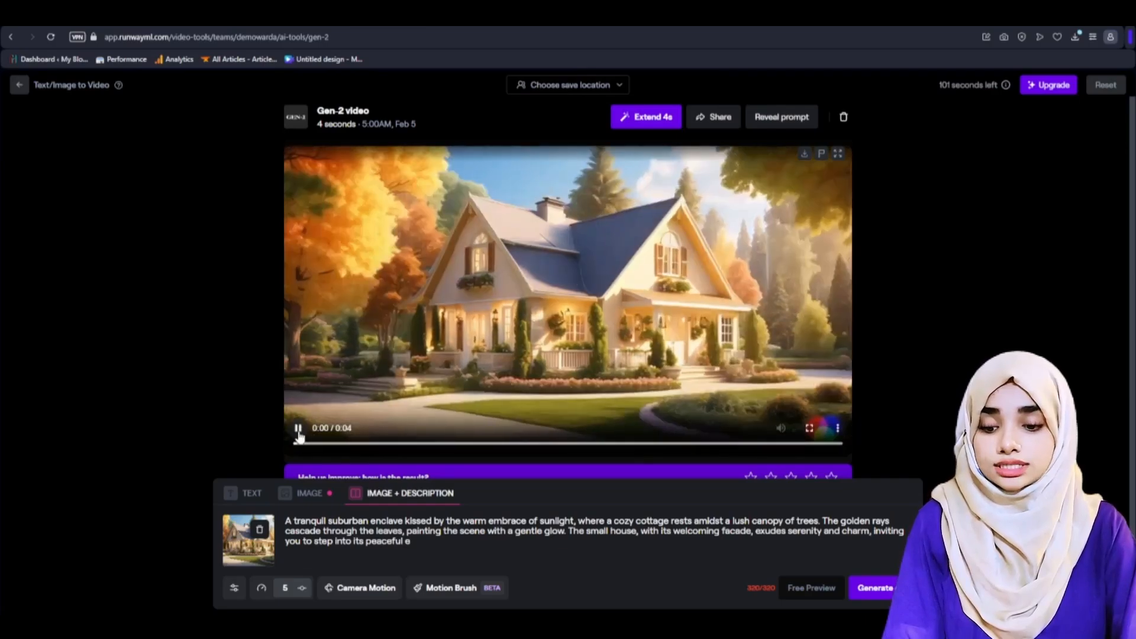
pyautogui.click(298, 429)
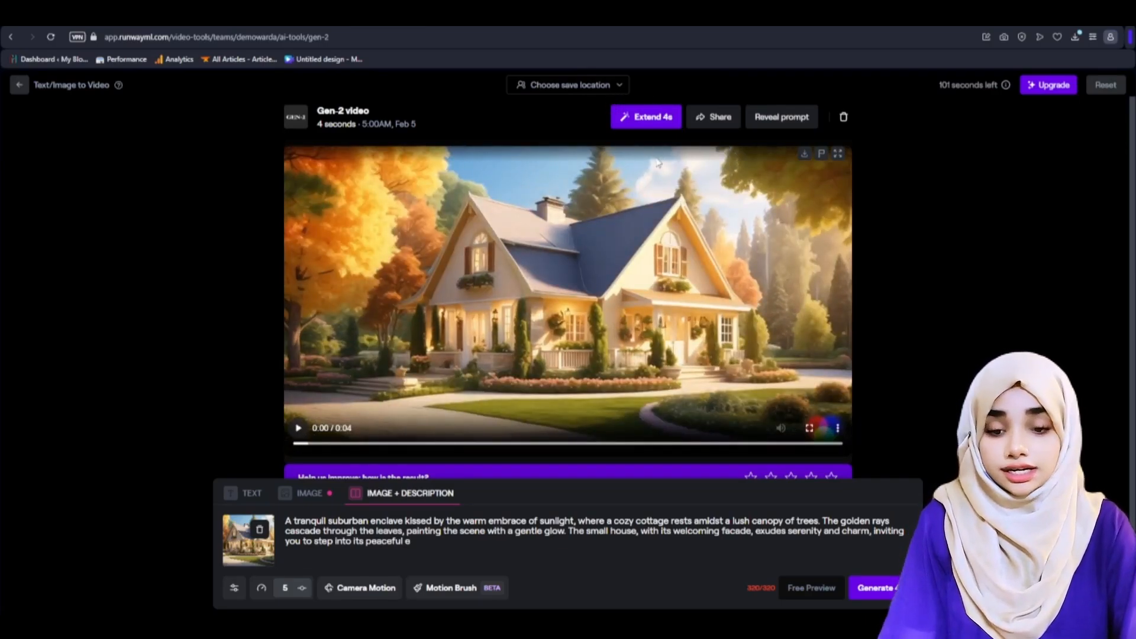
# Extend the generated cottage video by 4 seconds and play the extended clip.
pyautogui.click(636, 117)
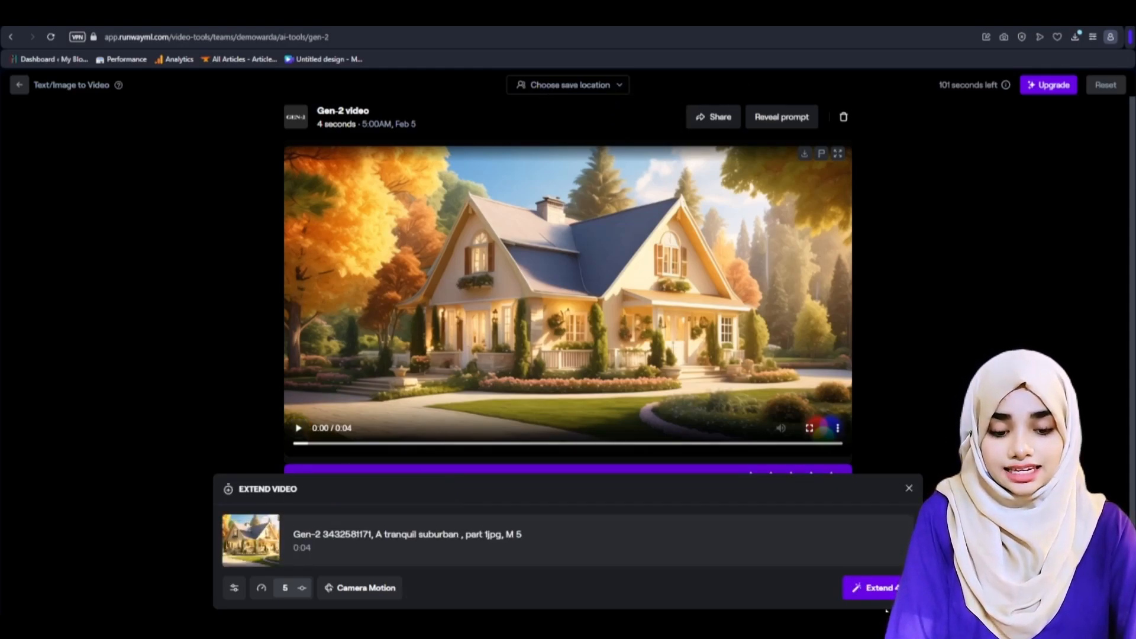
pyautogui.click(880, 592)
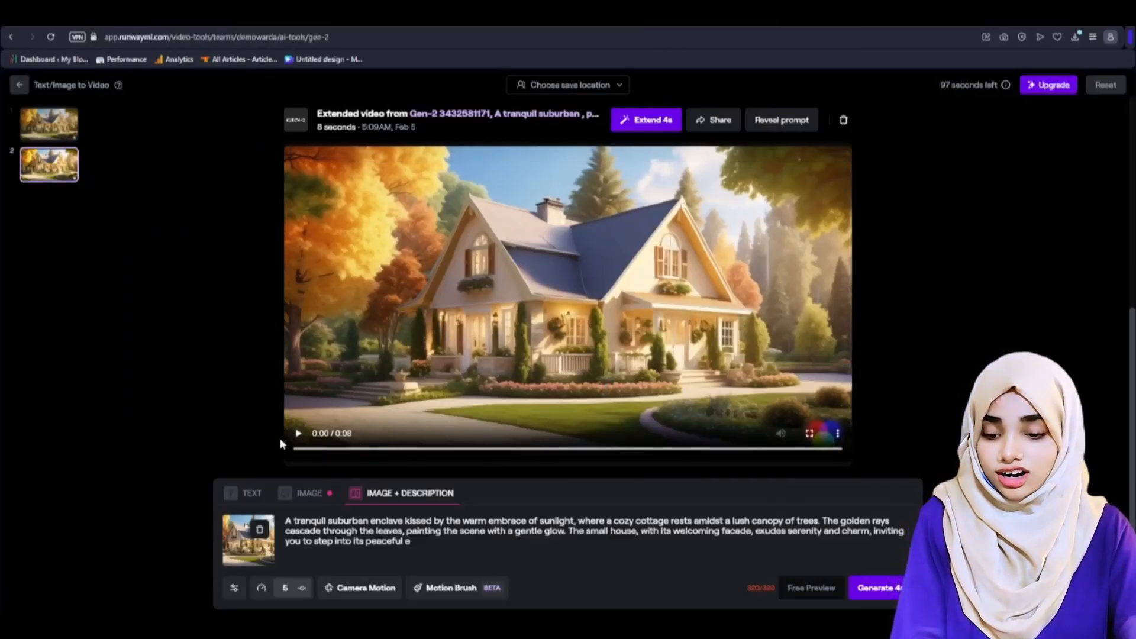
pyautogui.click(298, 433)
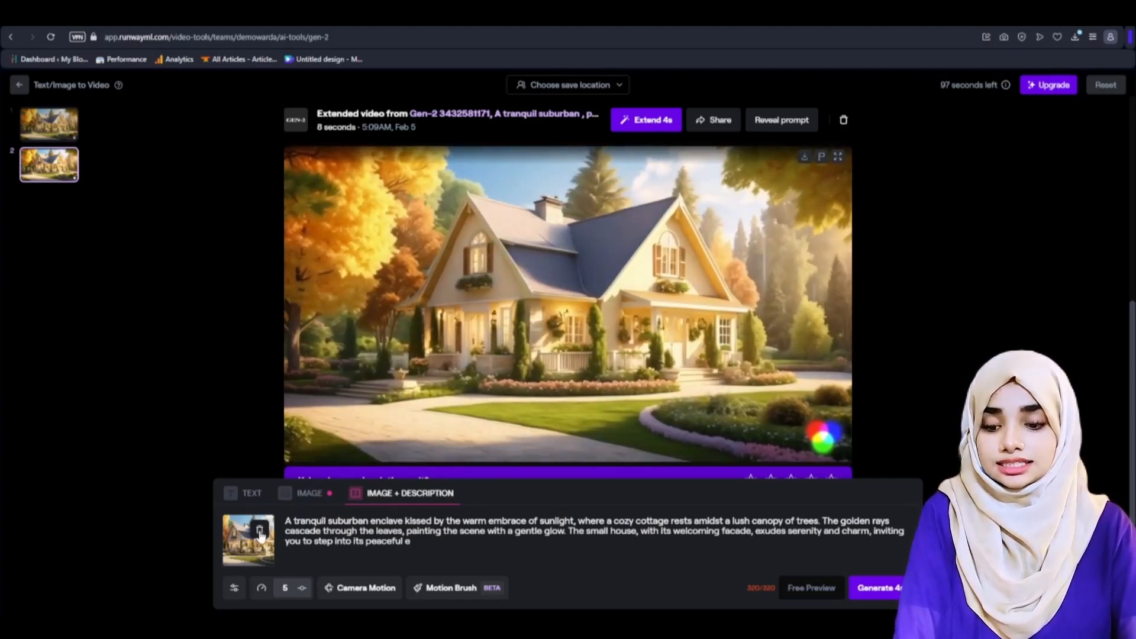
# Remove the cottage picture from the first-frame slot and play the extended clip of the girl sitting on the bed.
pyautogui.click(261, 530)
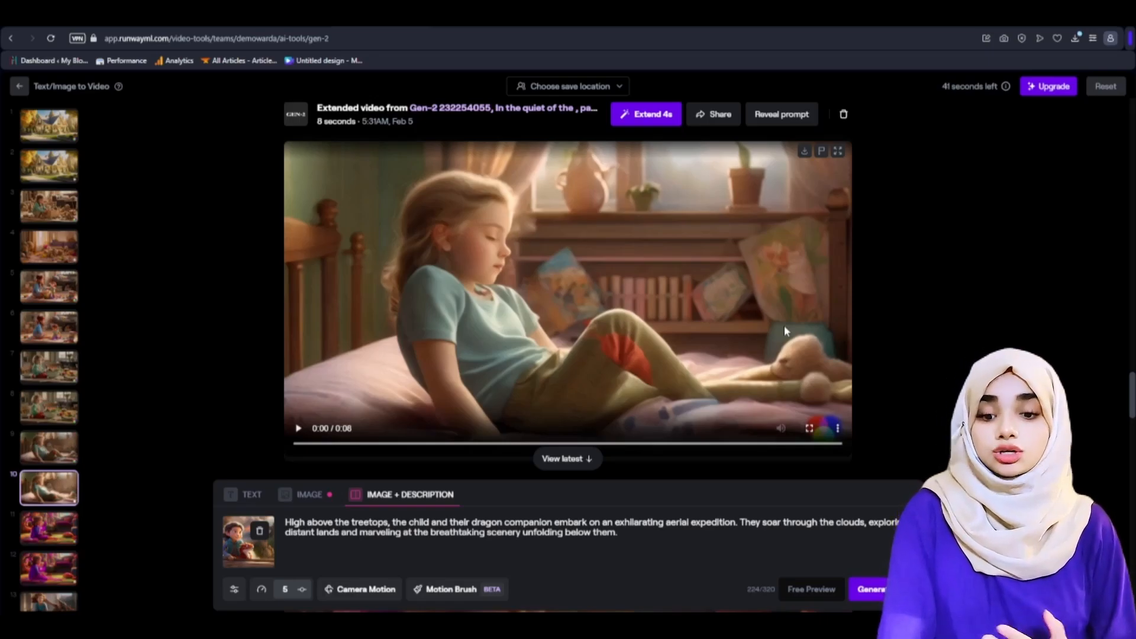
pyautogui.click(303, 430)
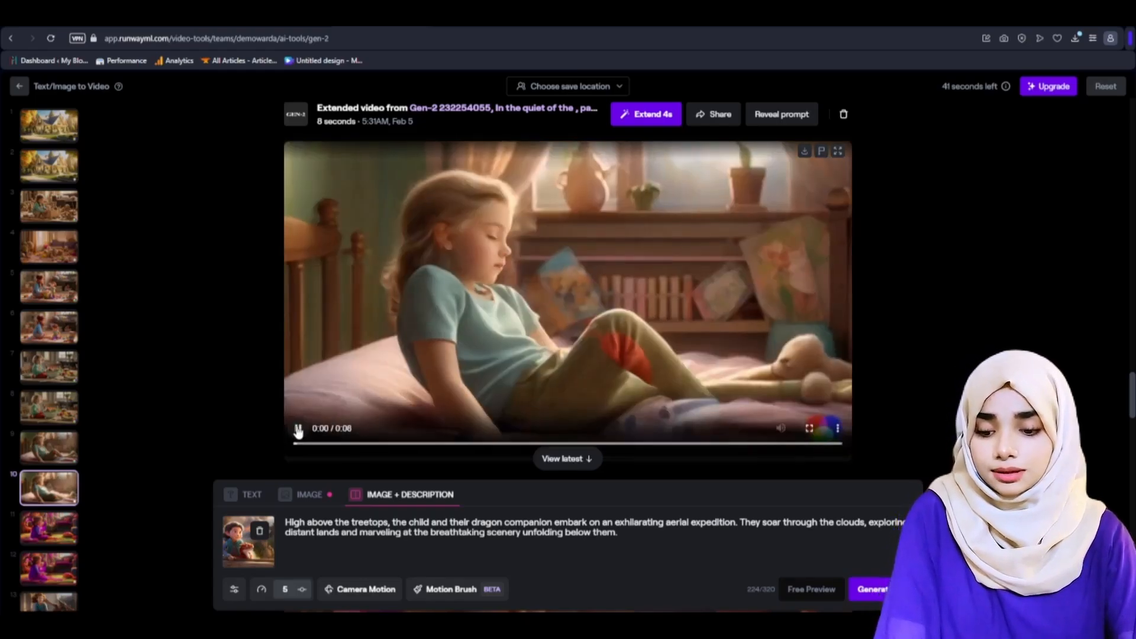
pyautogui.click(299, 430)
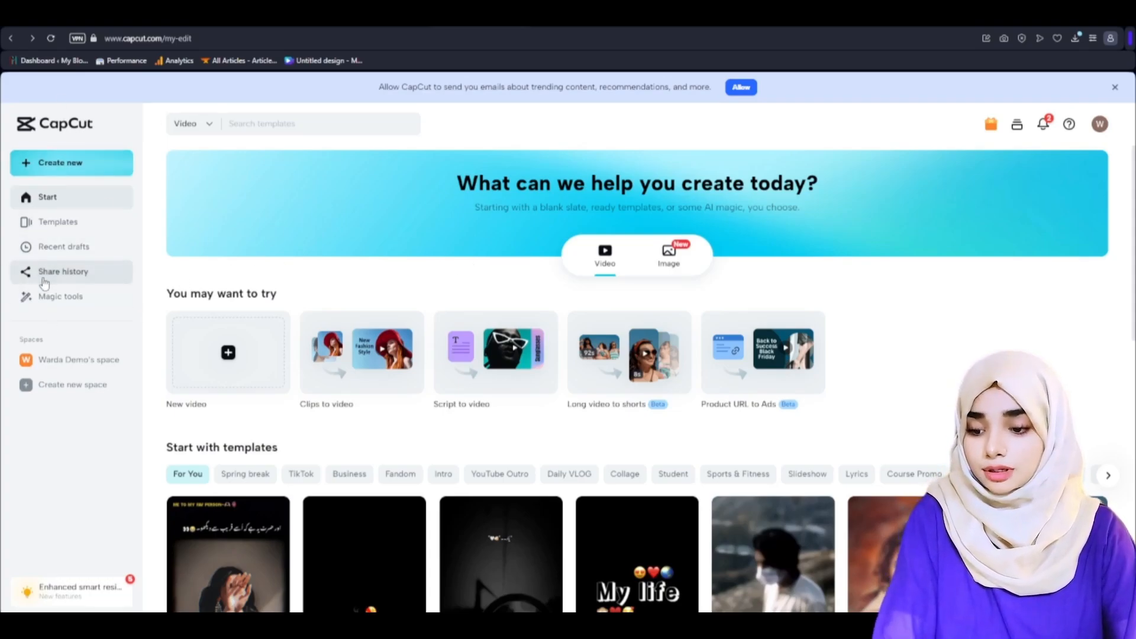
# Switch to CapCut, load the cottage video into the video upscaler at 2x, compare the changes and export it.
pyautogui.click(79, 301)
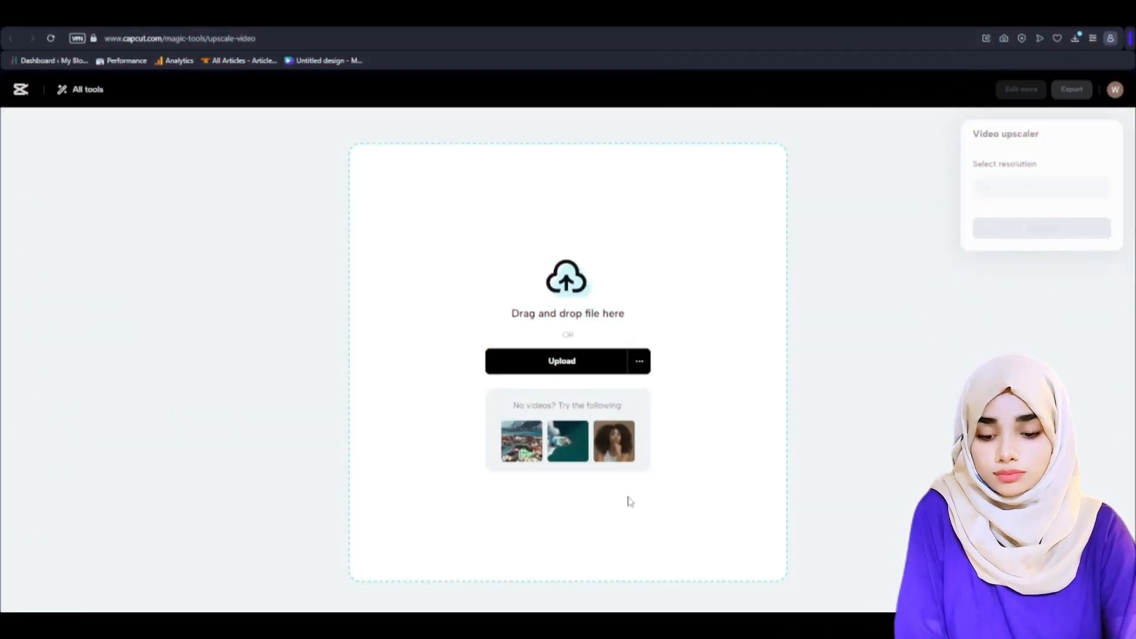
pyautogui.click(568, 626)
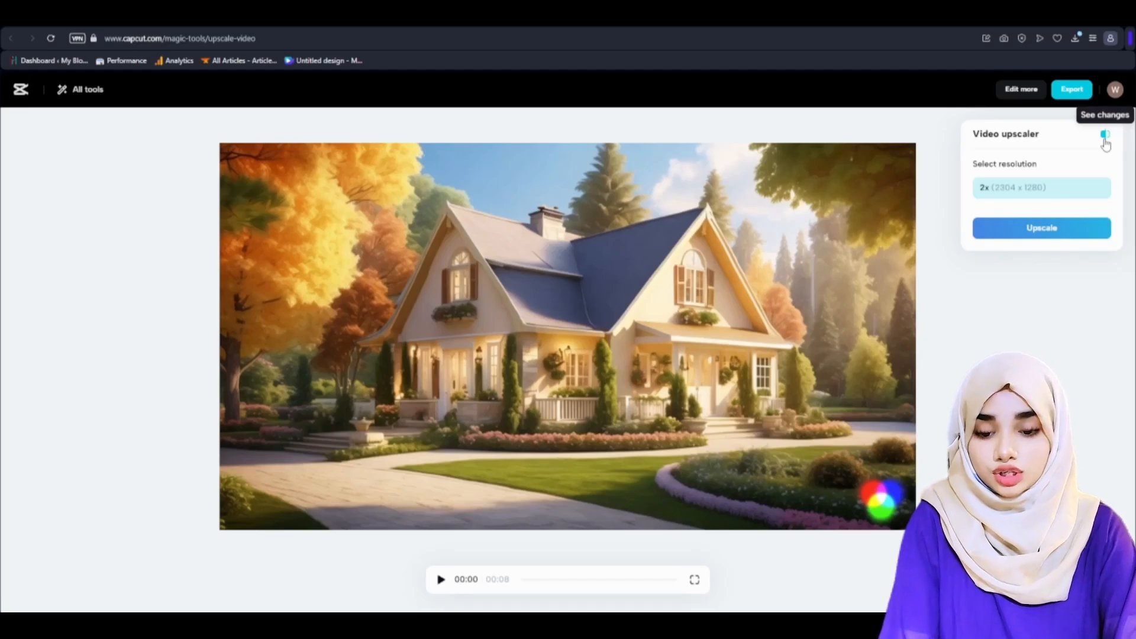
pyautogui.click(1105, 136)
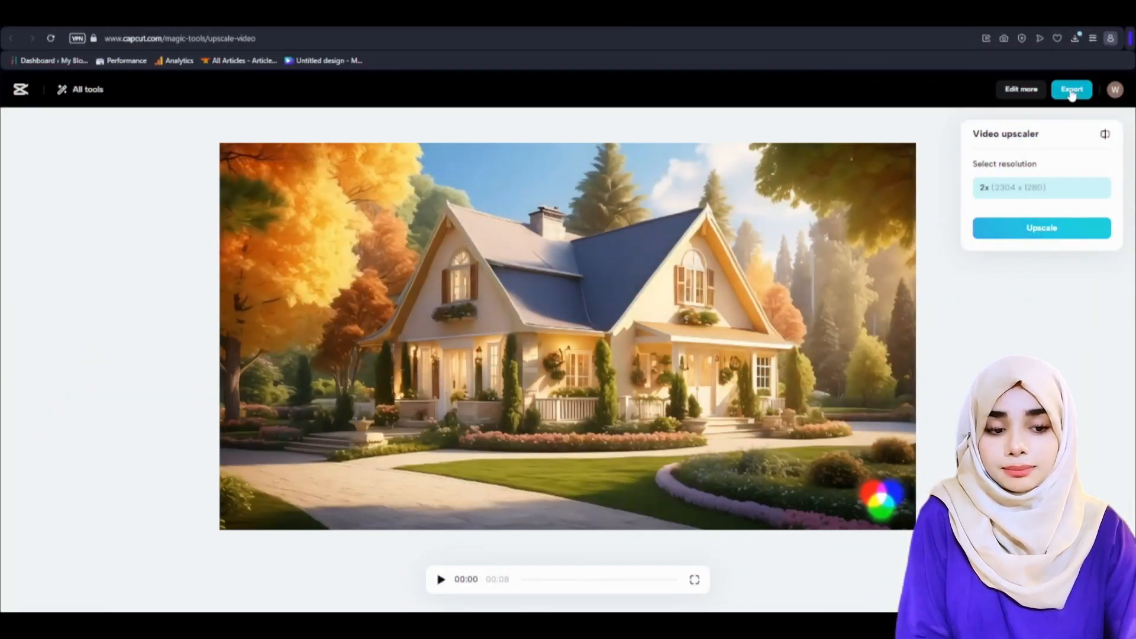
pyautogui.click(1072, 92)
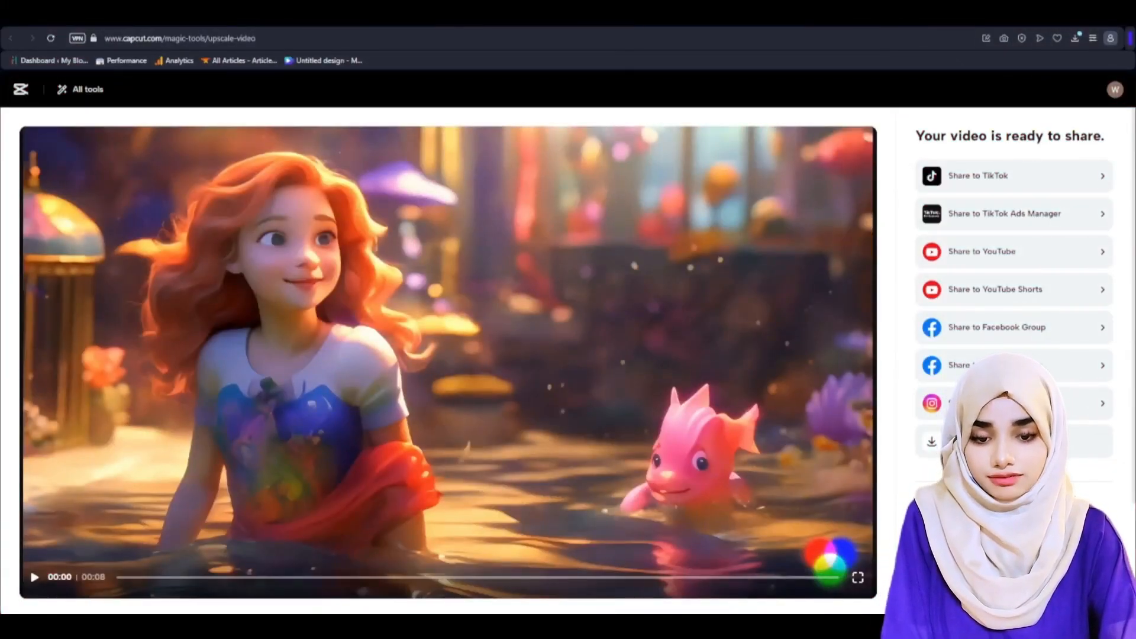
# Switch to HeyGen, get started for free and create a new landscape 1920 x 1080 video.
pyautogui.click(669, 16)
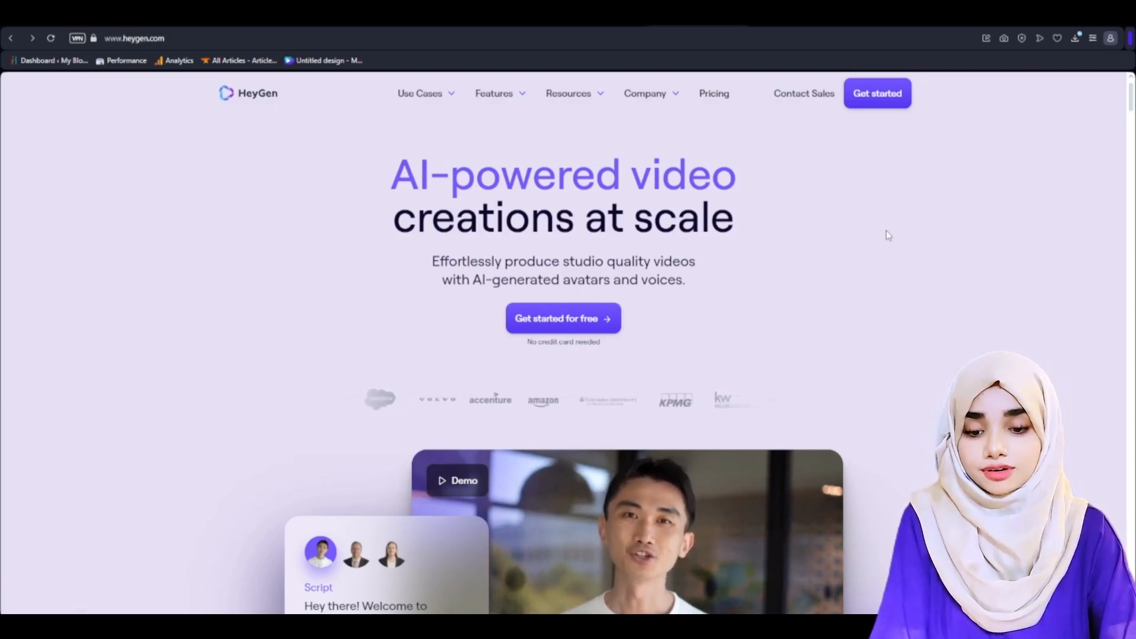
pyautogui.scroll(-3, 882, 284)
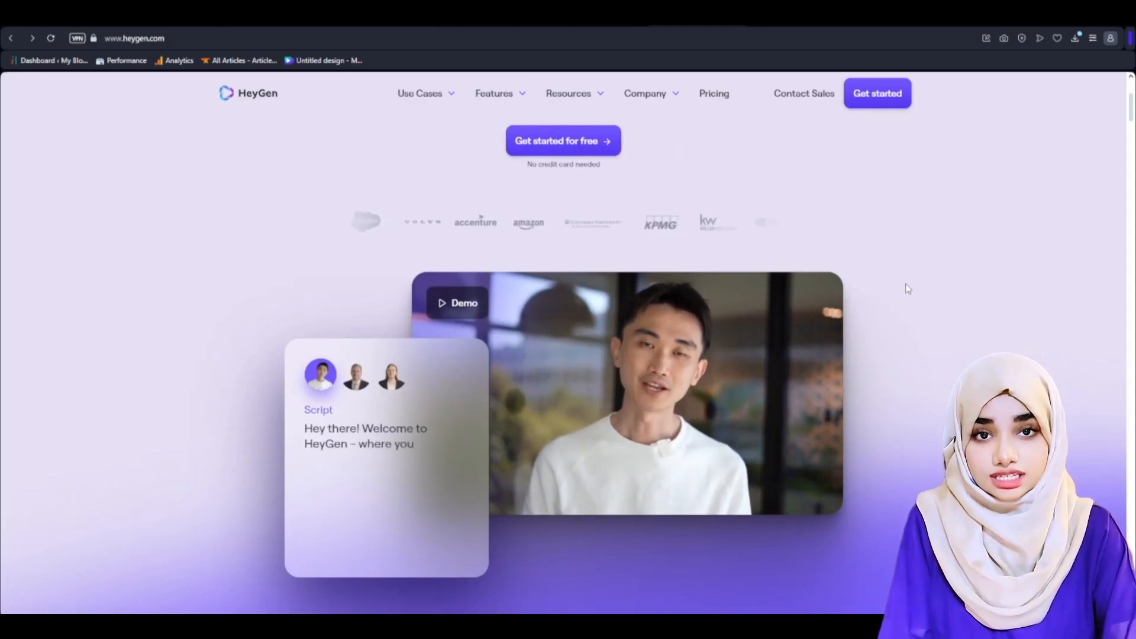
pyautogui.scroll(3, 906, 286)
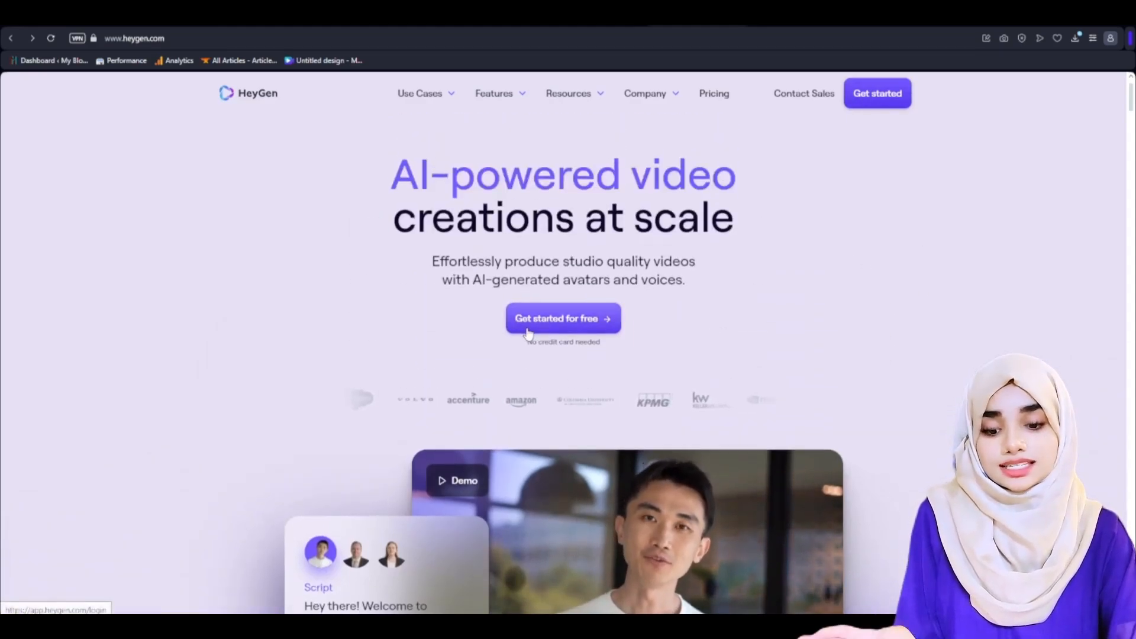
pyautogui.click(539, 327)
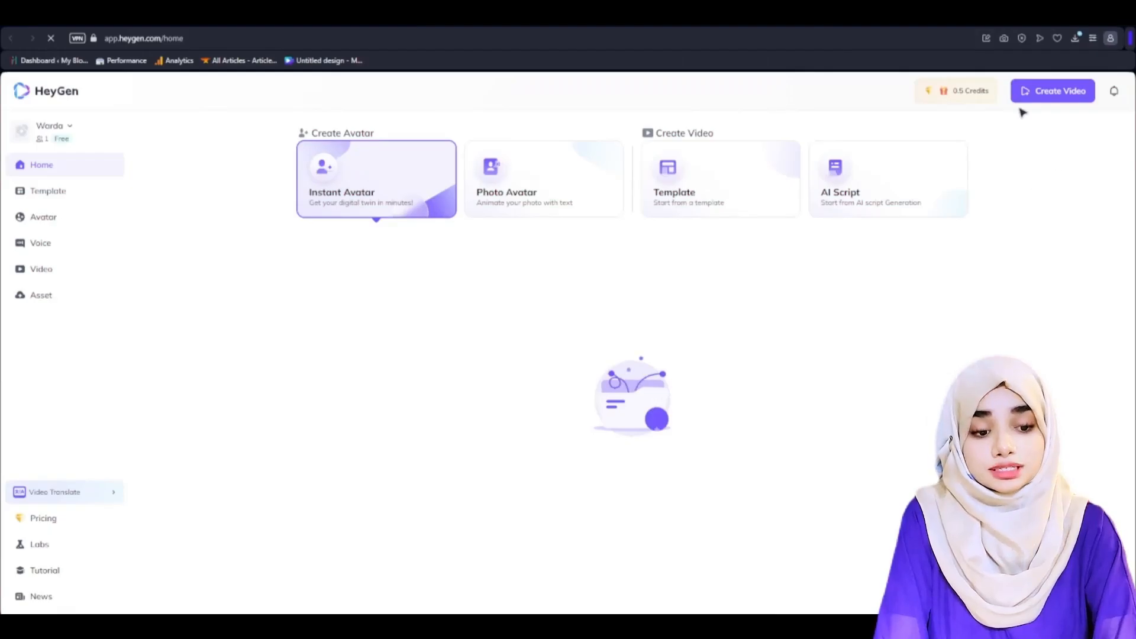
pyautogui.click(1053, 91)
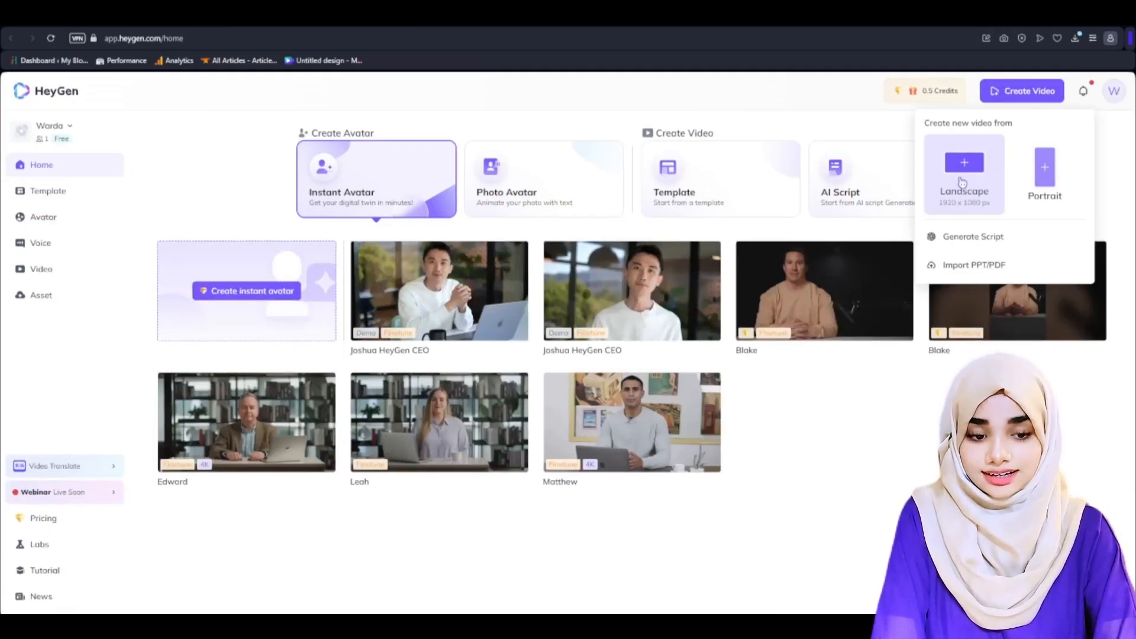
pyautogui.click(962, 182)
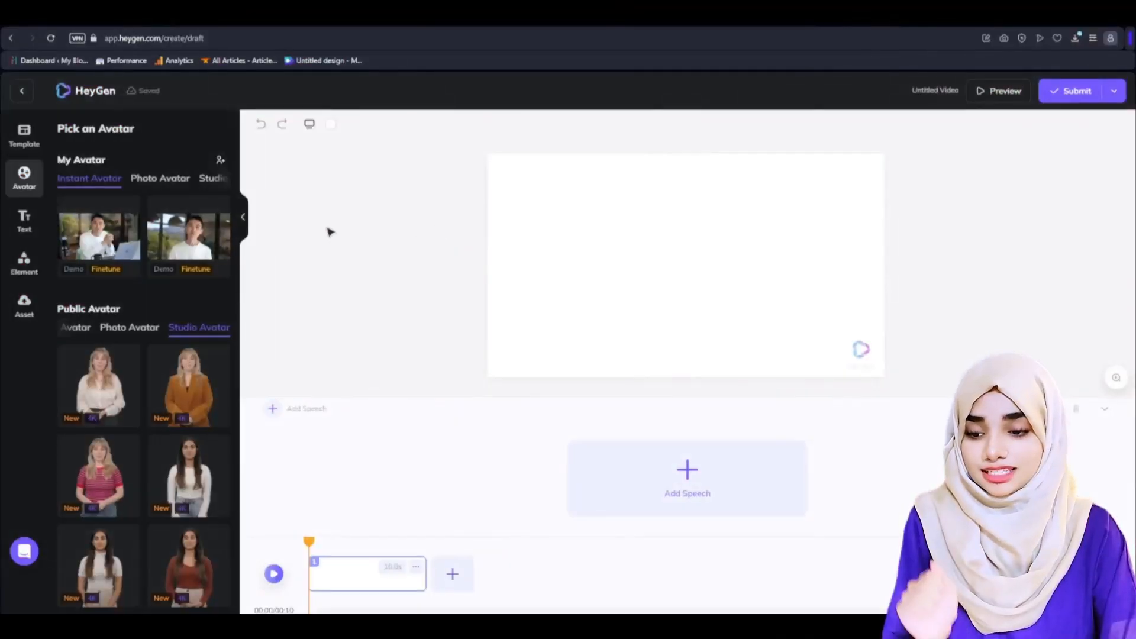
# Show the photo avatars, check the picture upload, and place the curly-haired child's talking photo on the video canvas.
pyautogui.click(174, 184)
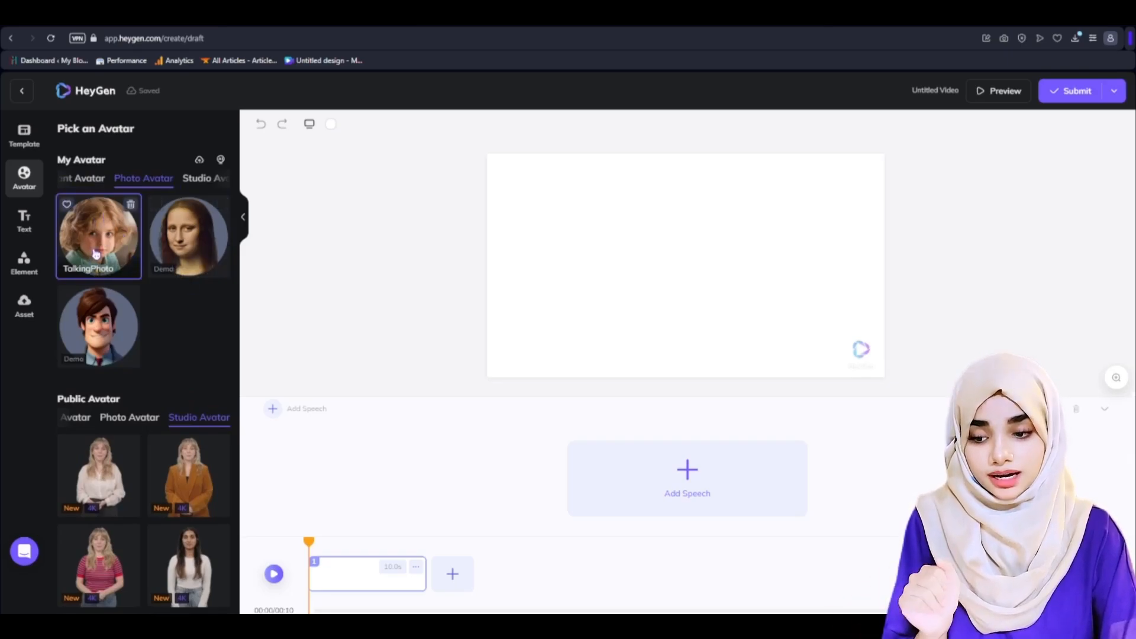
pyautogui.click(199, 160)
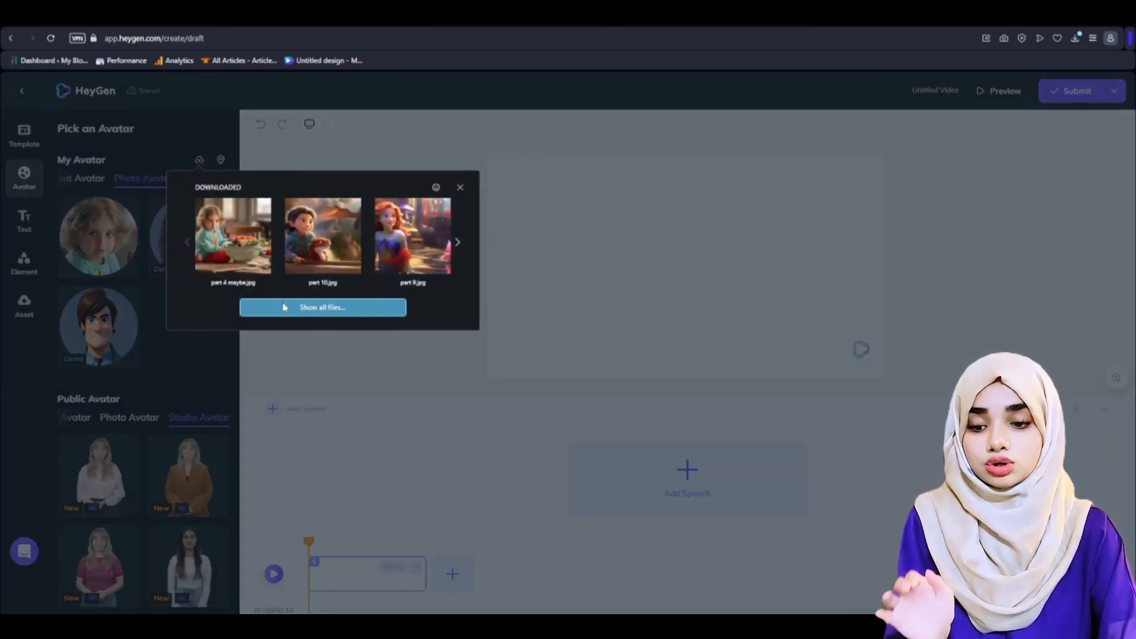
pyautogui.click(222, 237)
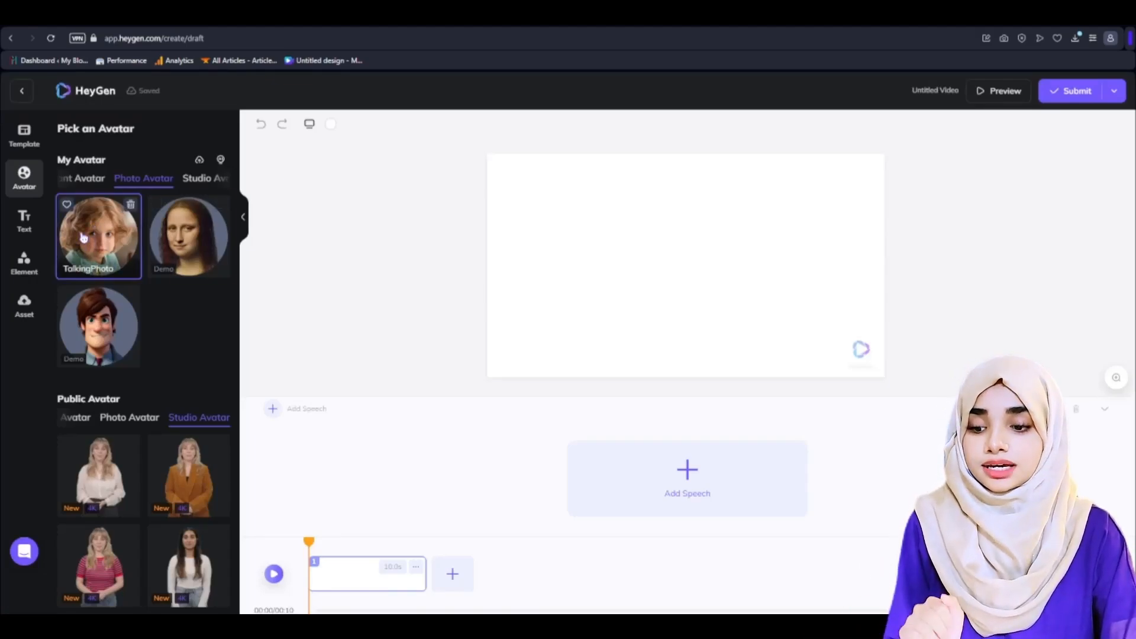
pyautogui.moveTo(84, 237); pyautogui.dragTo(592, 272)
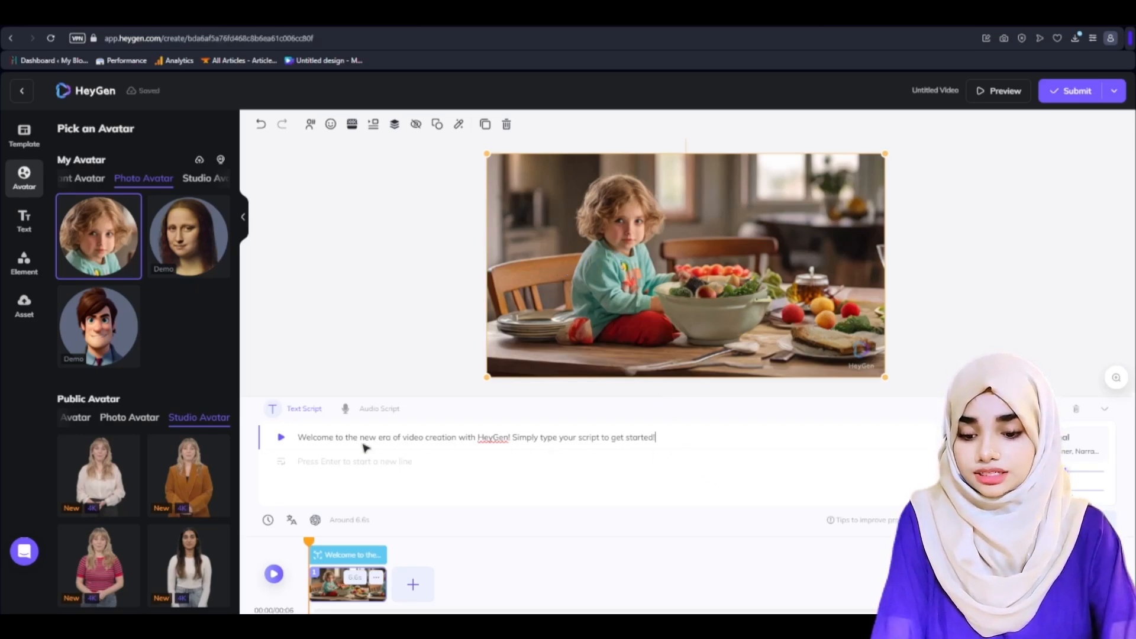
# Replace the default speech text with the child's Urdu line about mermaids and adventure from the ChatGPT script and preview it.
pyautogui.moveTo(684, 436); pyautogui.dragTo(283, 439)
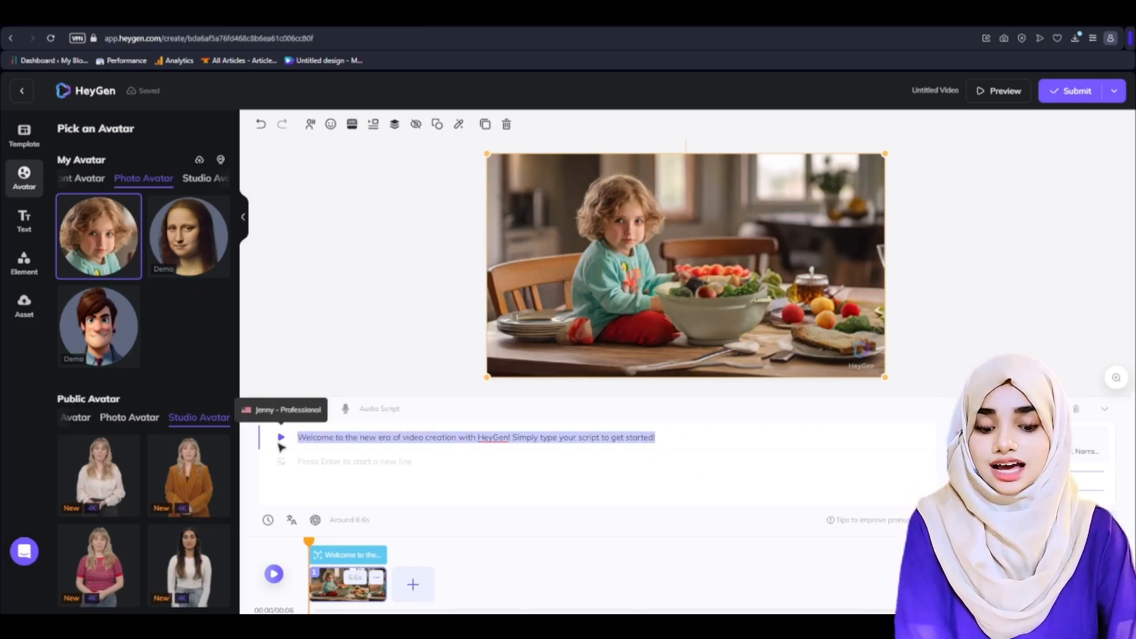
pyautogui.press('BackSpace')
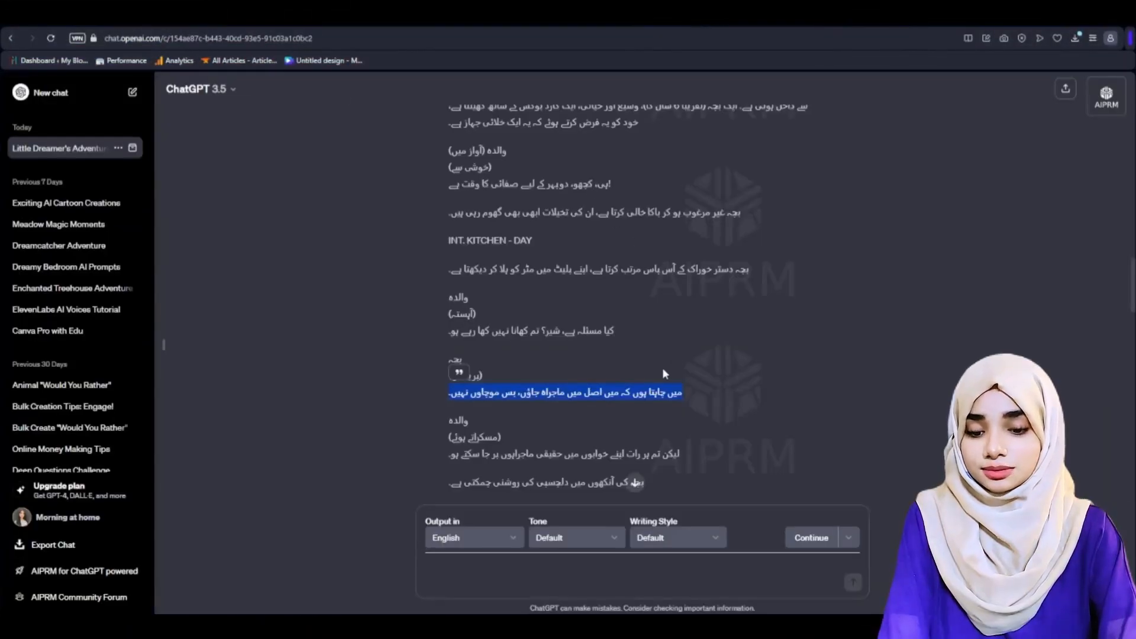
pyautogui.scroll(-4, 664, 374)
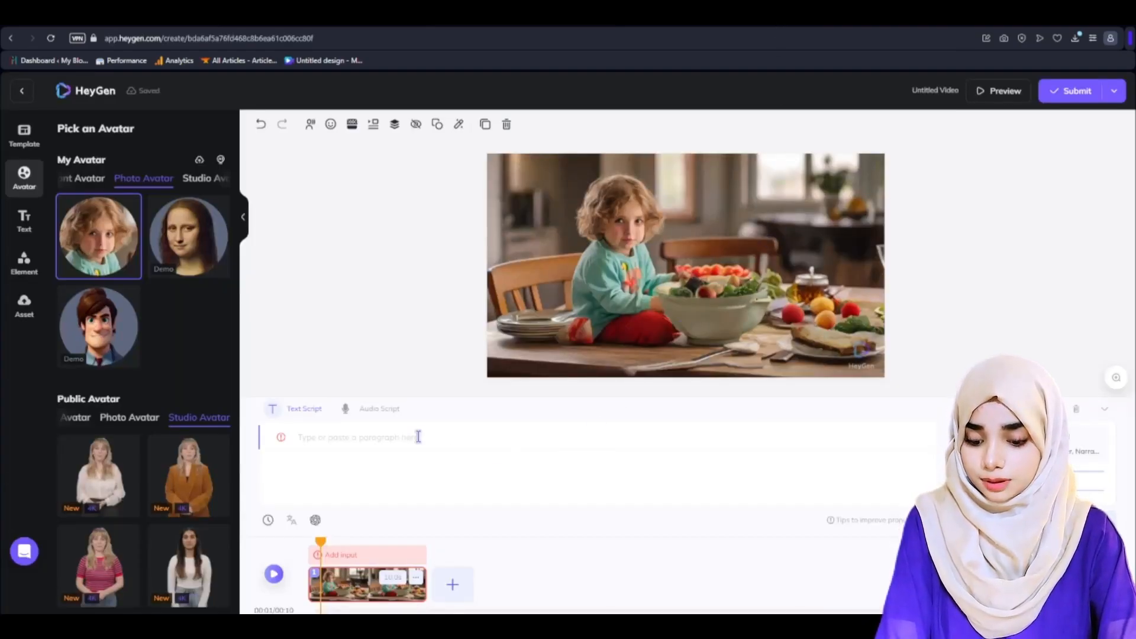
pyautogui.click(419, 436)
pyautogui.hotkey('ctrl', 'v')
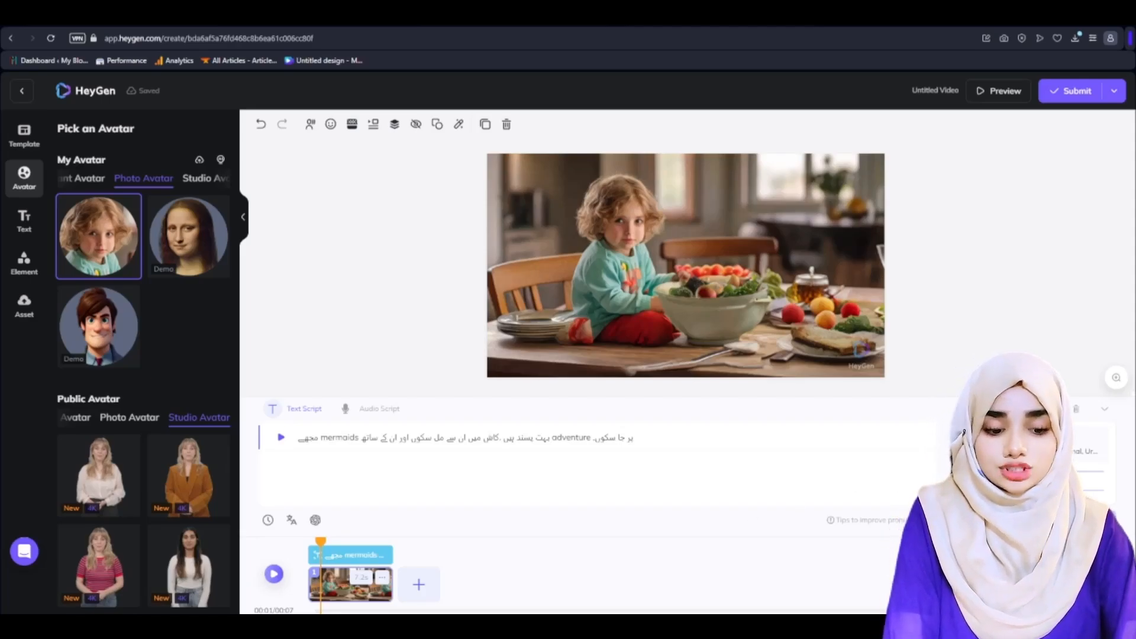
pyautogui.click(281, 437)
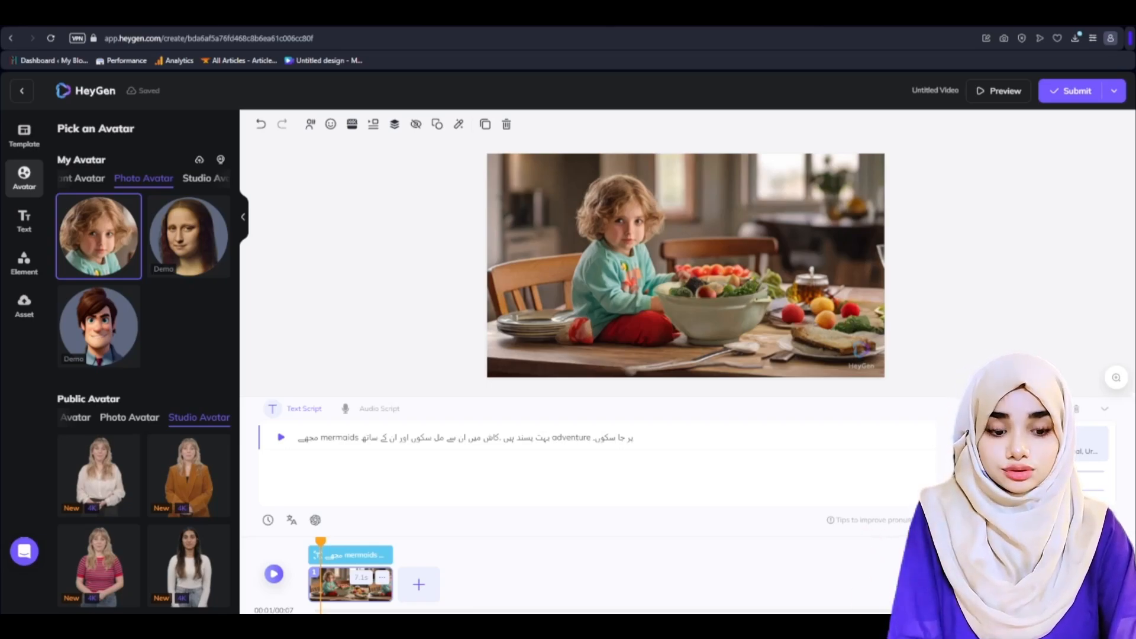
# Set the avatar's voice to the Urdu public voice "Uzma - Natural" and preview the spoken line.
pyautogui.click(1028, 444)
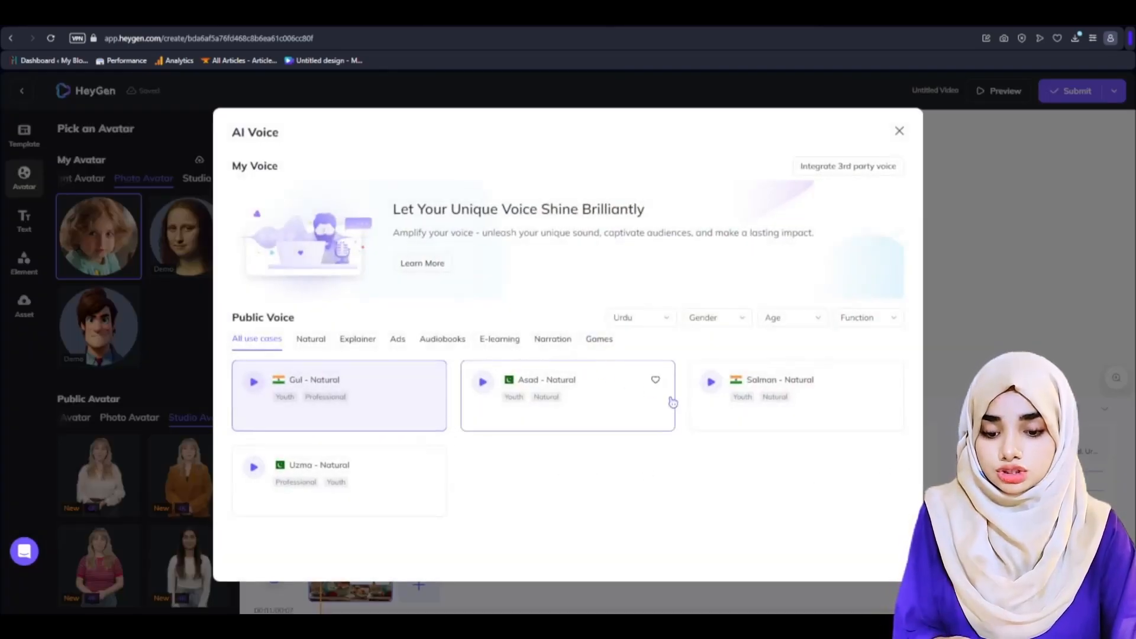
pyautogui.click(389, 493)
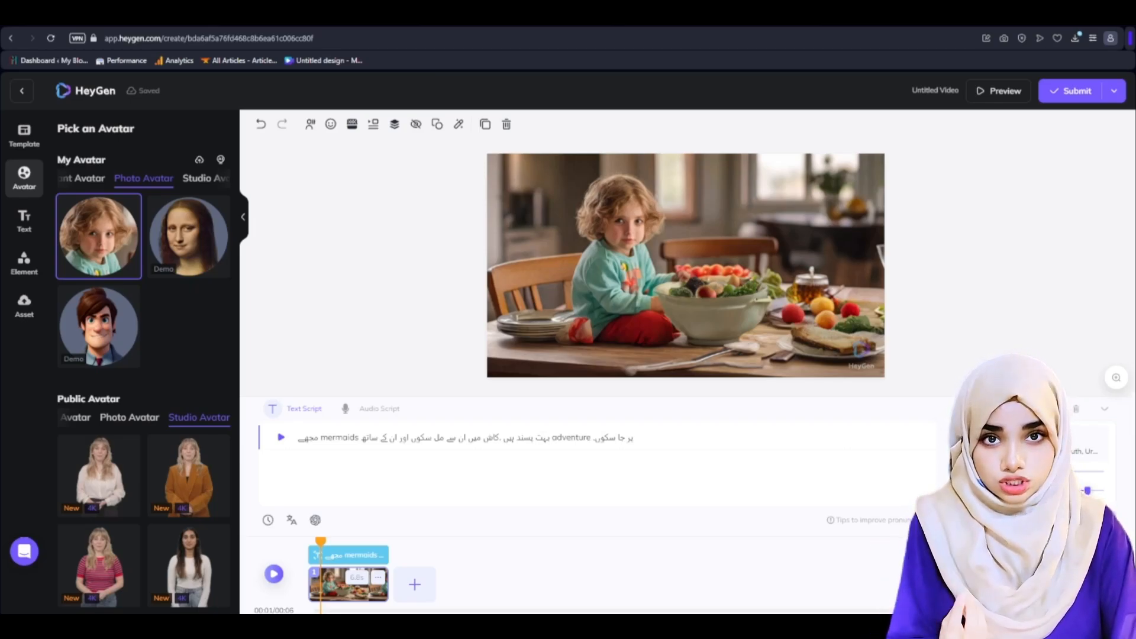
pyautogui.click(281, 437)
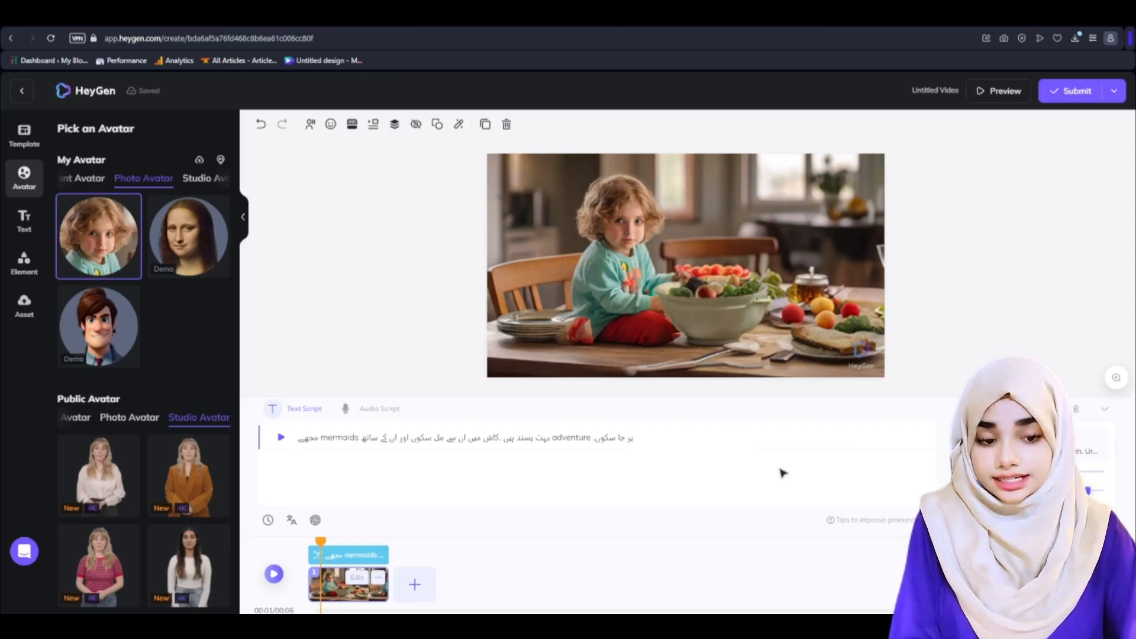
# Submit the talking-photo video for generation, confirm the credit use and locate it among the personal items.
pyautogui.click(1075, 93)
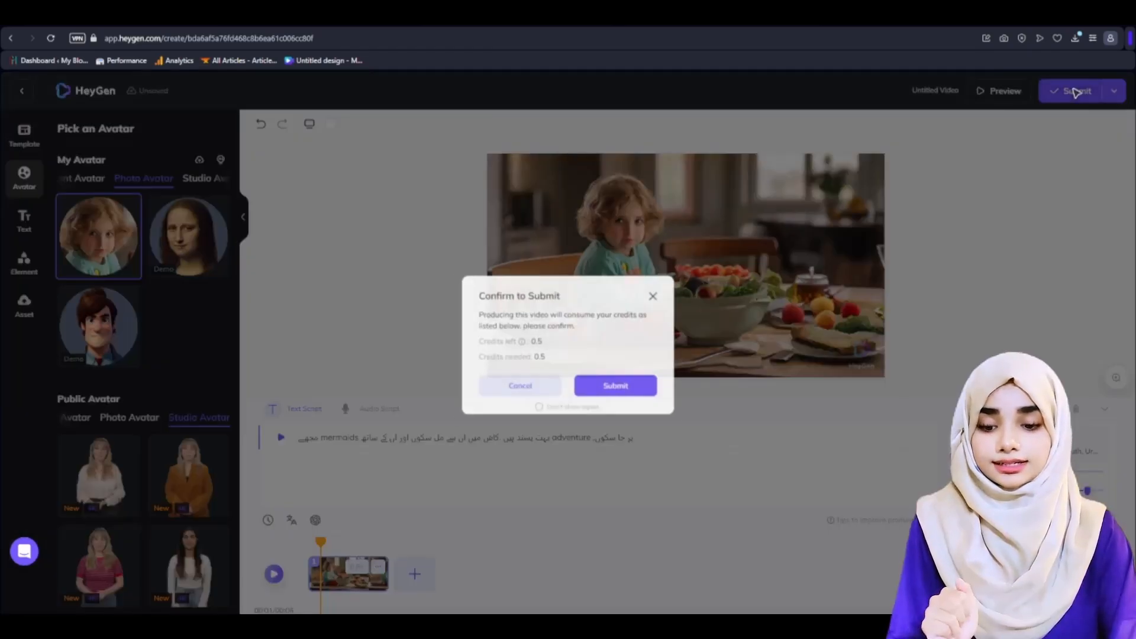
pyautogui.click(634, 392)
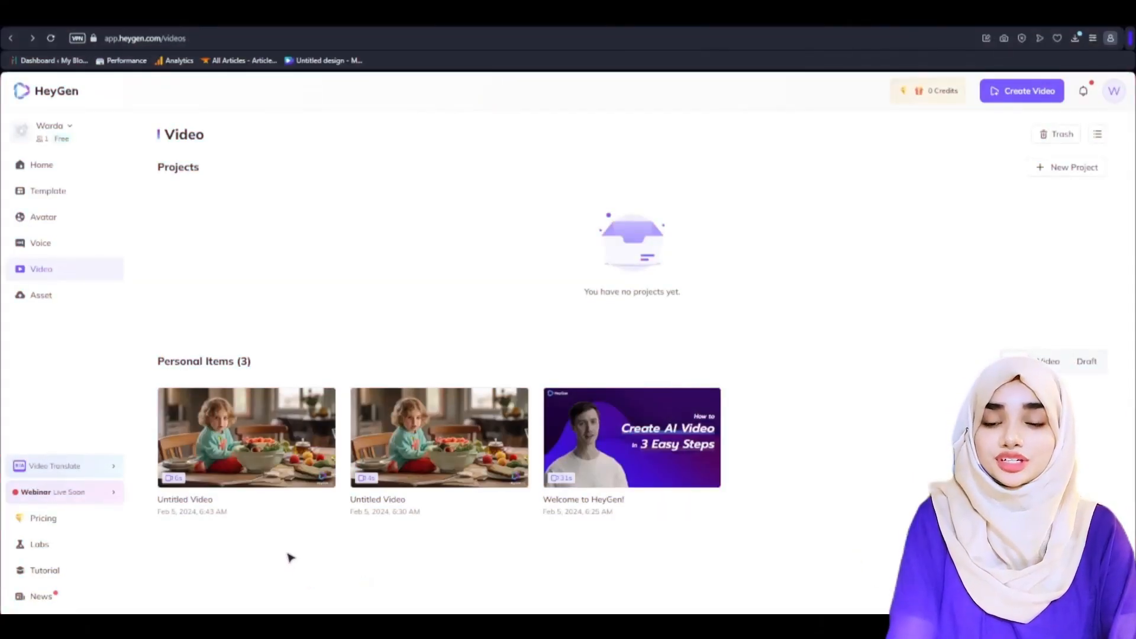
pyautogui.moveTo(248, 441)
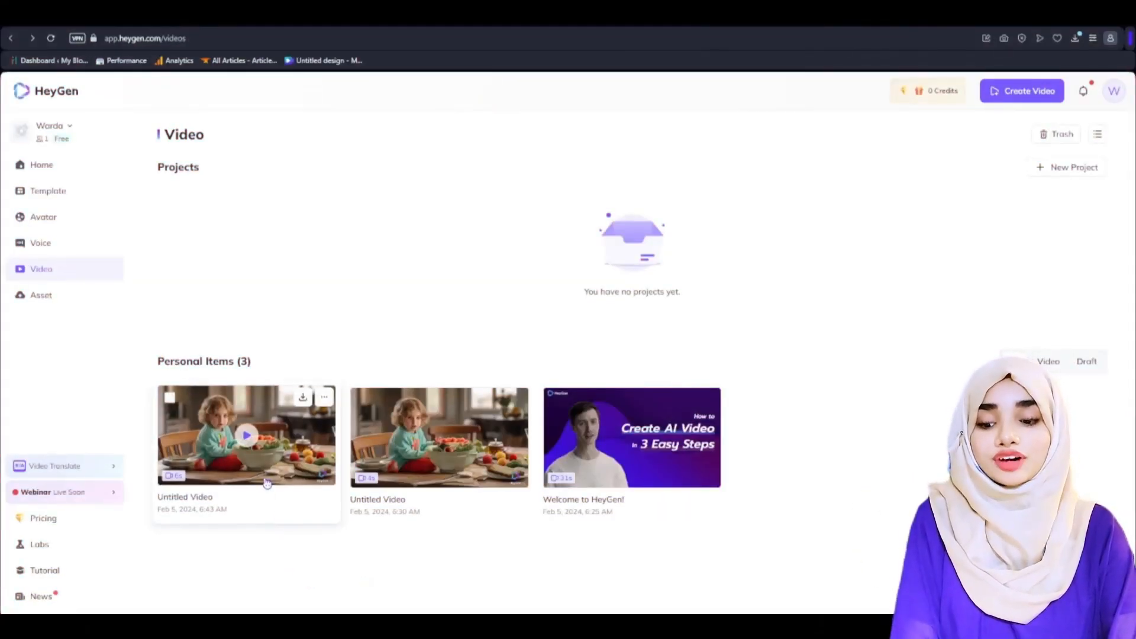
# Play the newest generated talking-photo video among the personal items.
pyautogui.click(247, 441)
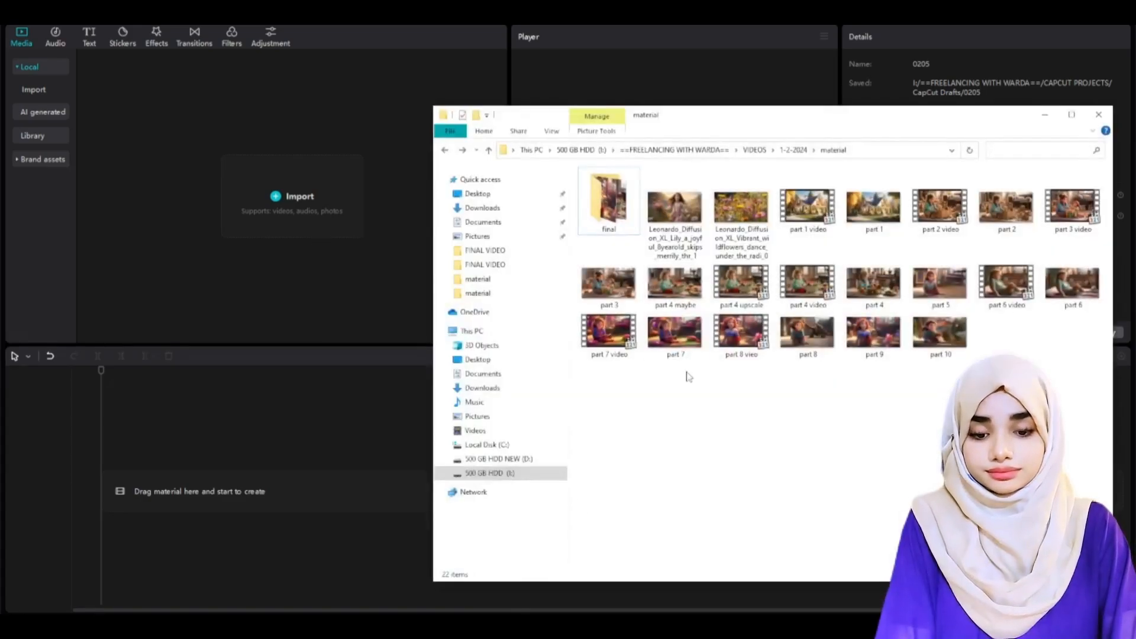
# Switch to CapCut, import the seven clips from the "final" folder and place them on the timeline in part order.
pyautogui.doubleClick(631, 237)
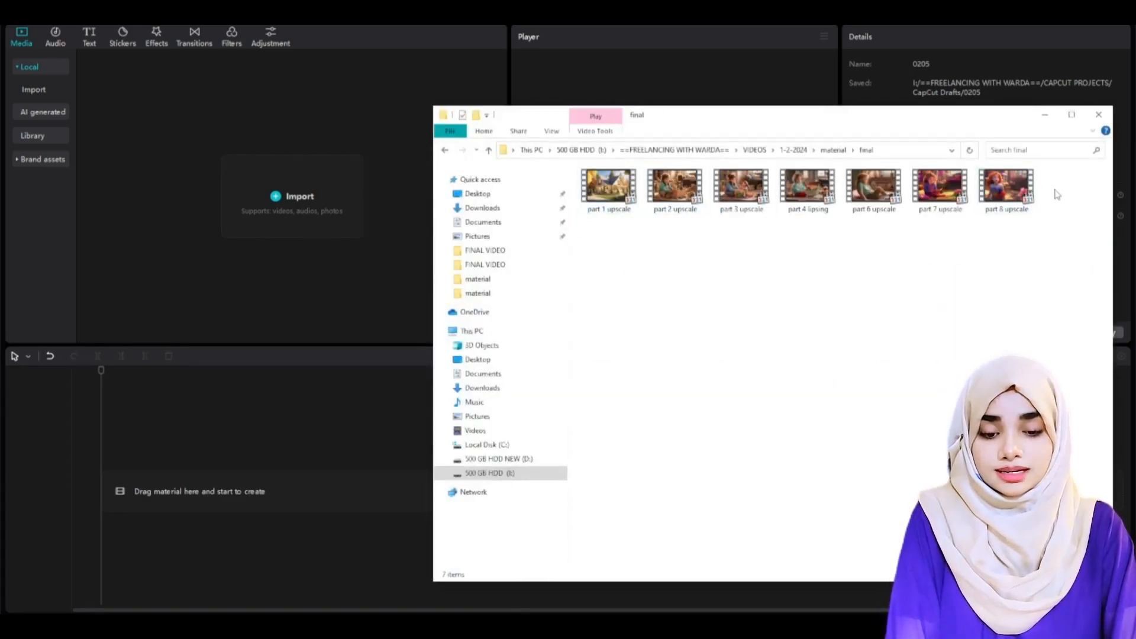
pyautogui.moveTo(1057, 192); pyautogui.dragTo(206, 219)
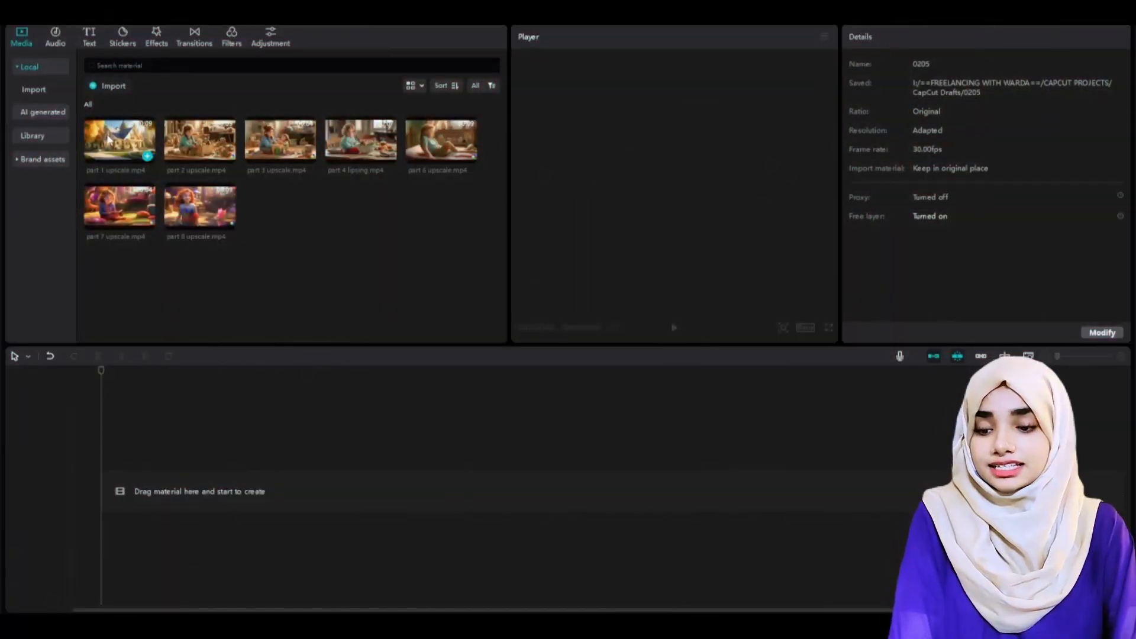
pyautogui.moveTo(110, 140); pyautogui.dragTo(145, 488)
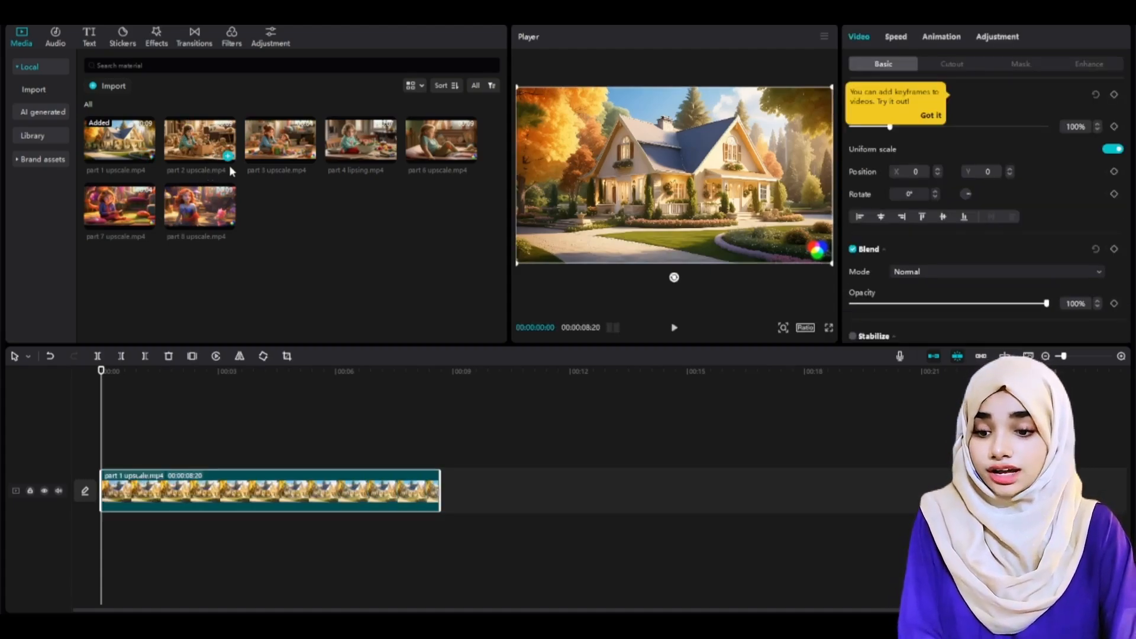
pyautogui.moveTo(230, 171); pyautogui.dragTo(438, 500)
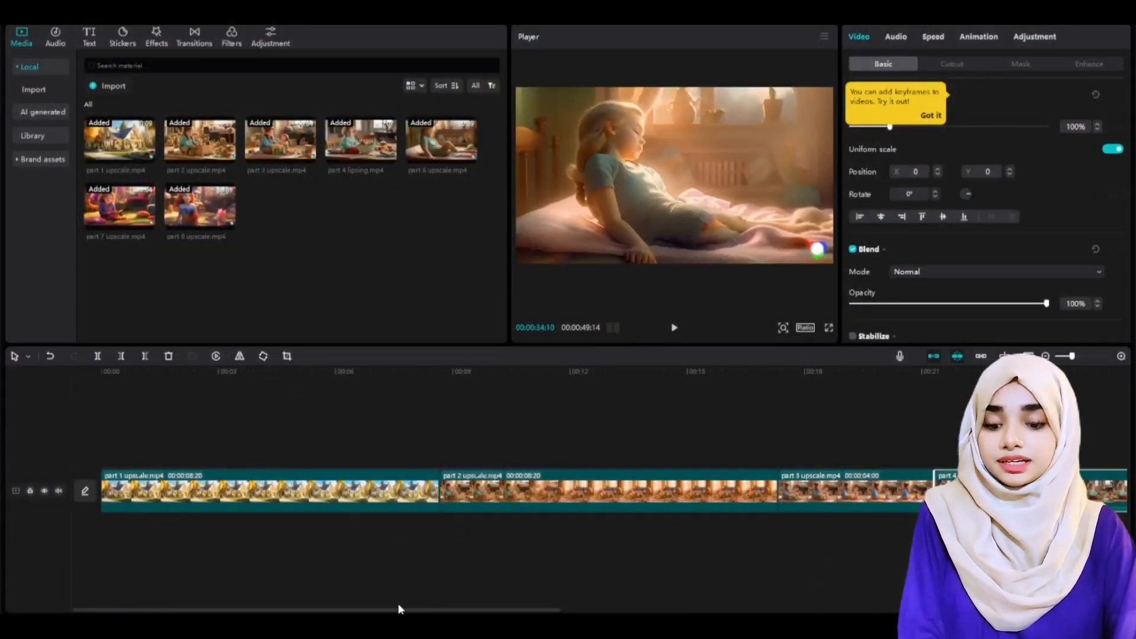
pyautogui.moveTo(400, 610); pyautogui.dragTo(833, 583)
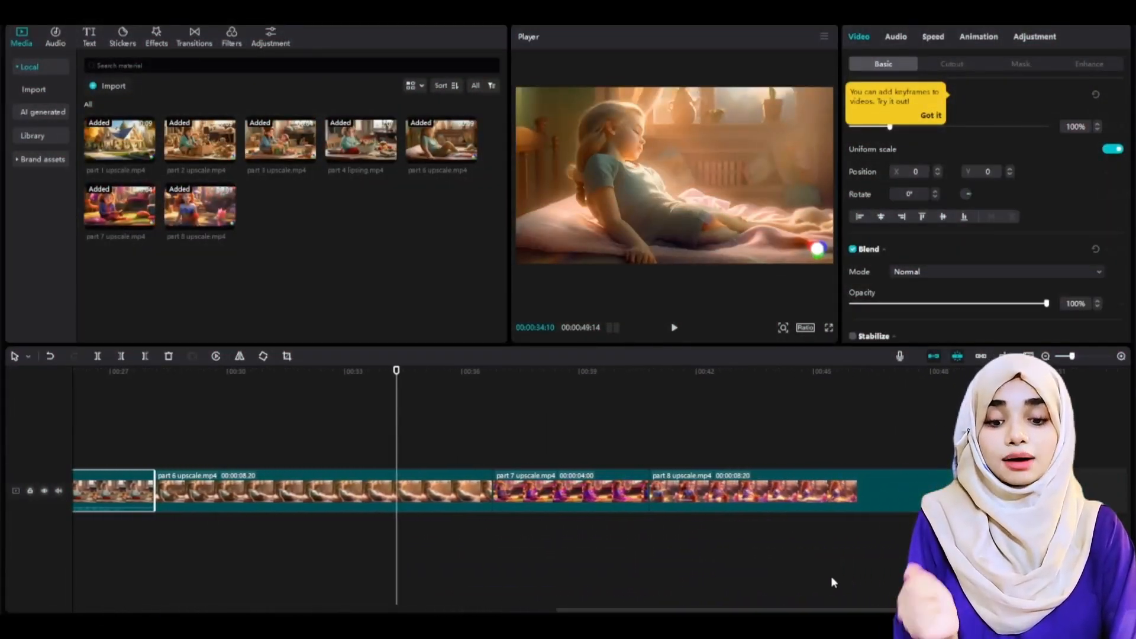
pyautogui.click(585, 423)
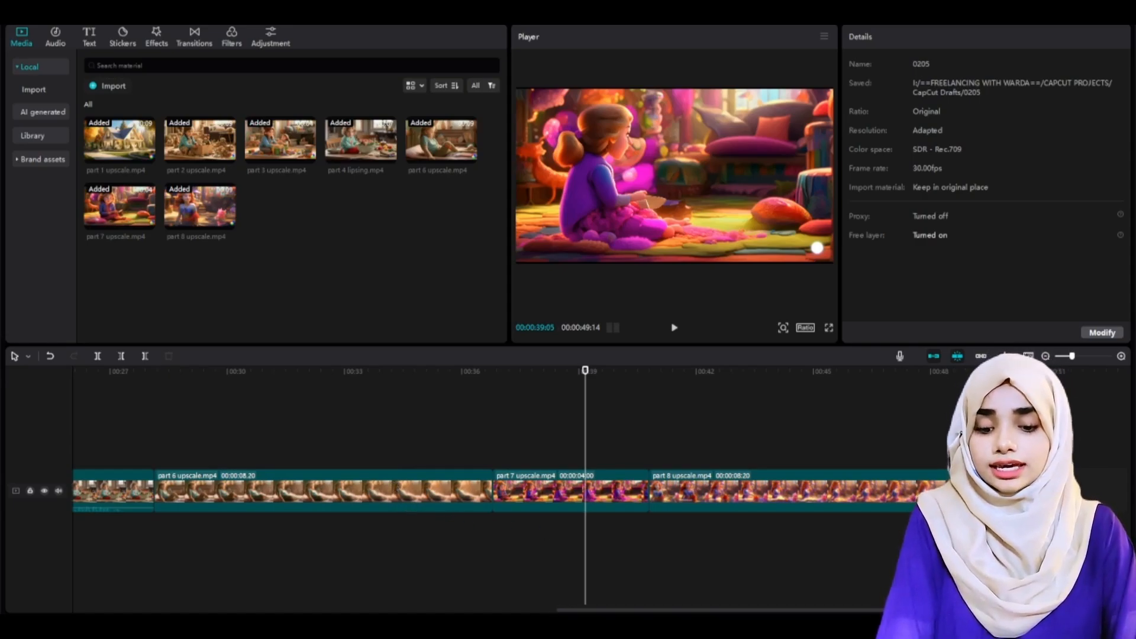
# Switch to the ElevenLabs website and open its Hindi text-to-speech page from the list of languages.
pyautogui.click(553, 577)
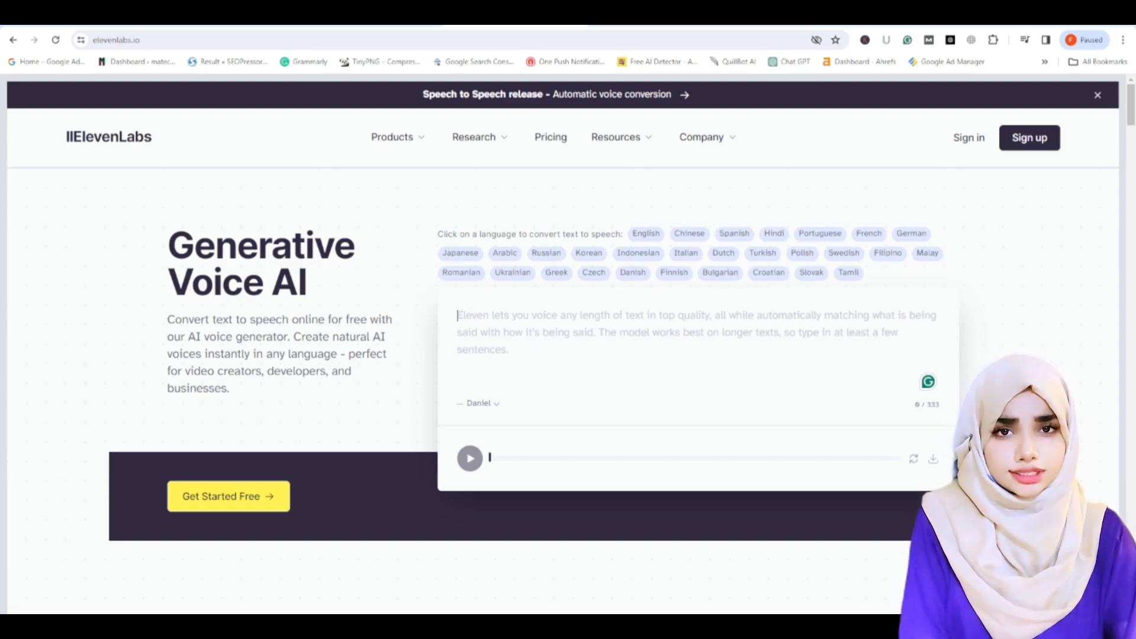
pyautogui.click(404, 148)
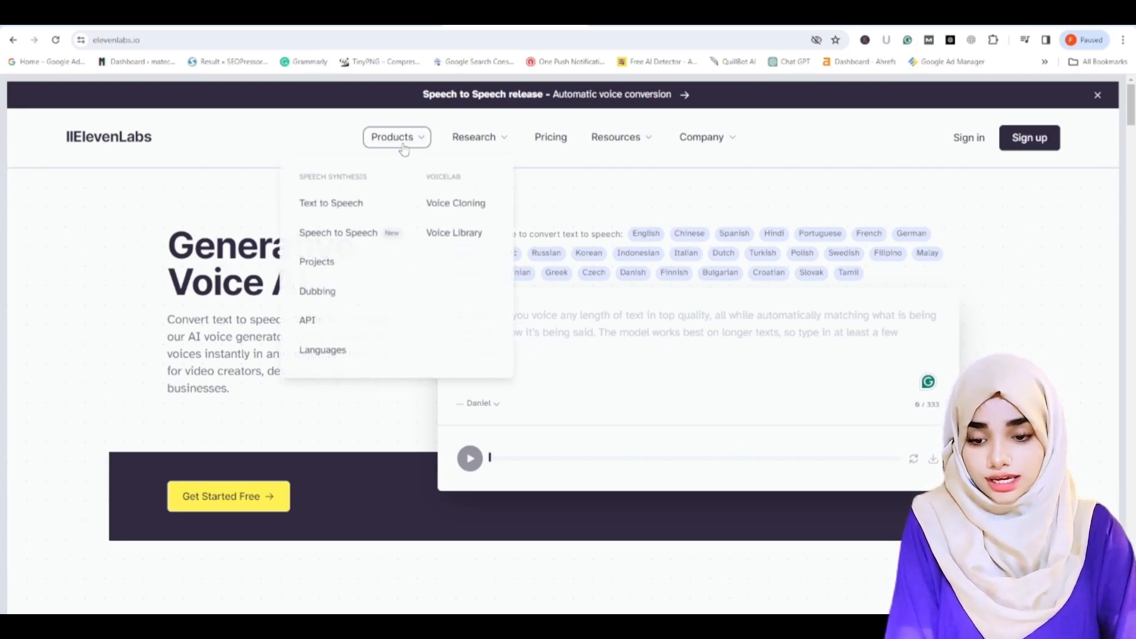
pyautogui.click(325, 358)
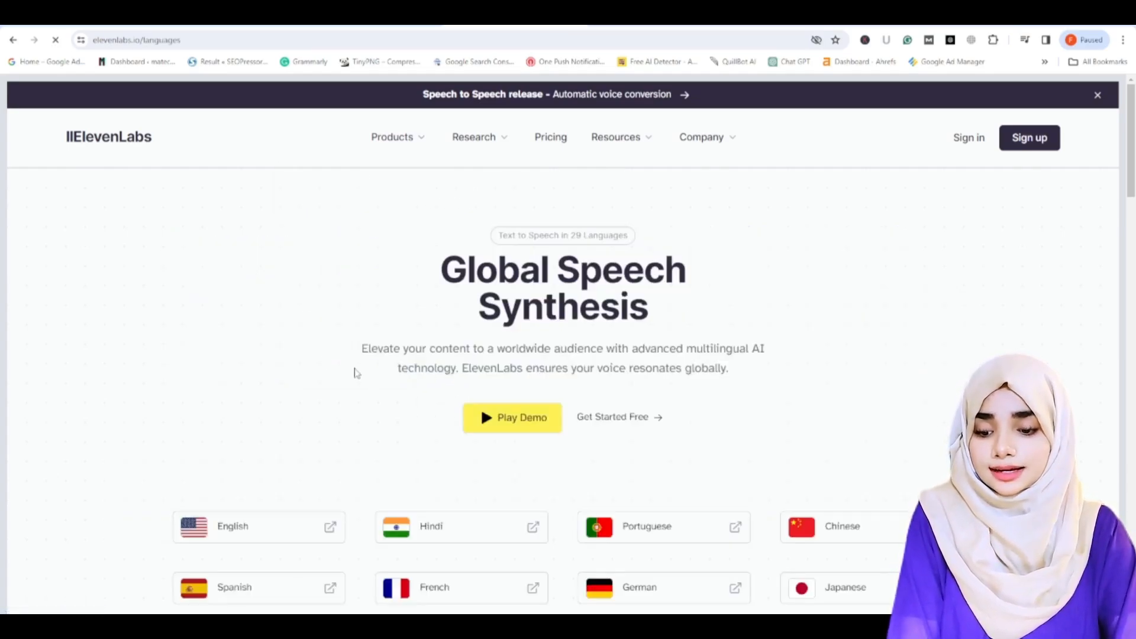
pyautogui.scroll(-5, 499, 253)
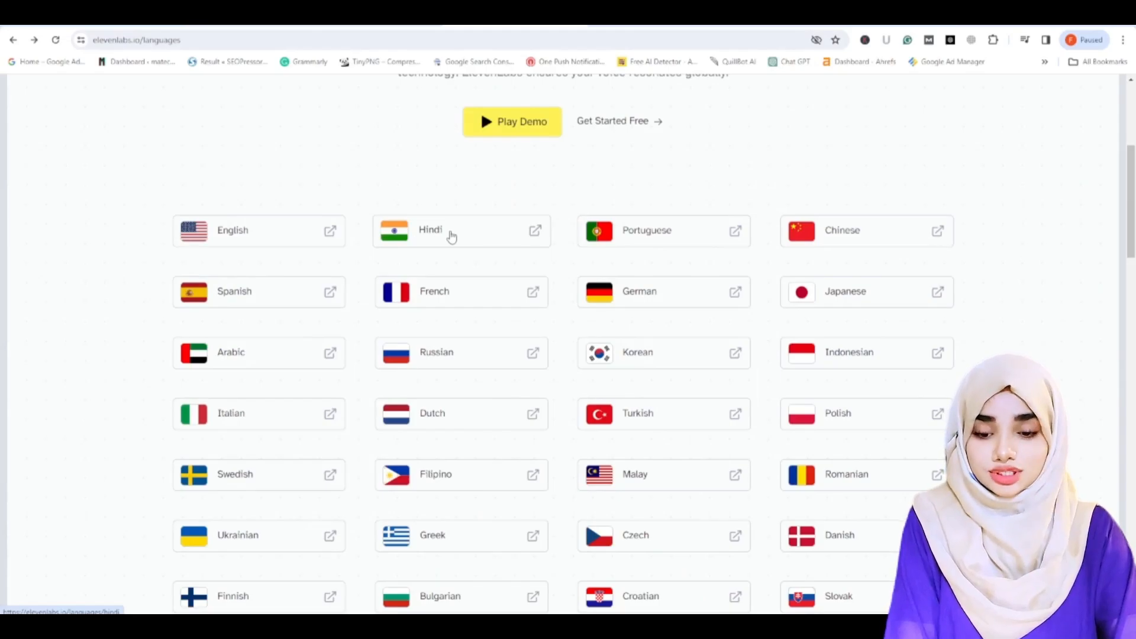
pyautogui.click(452, 237)
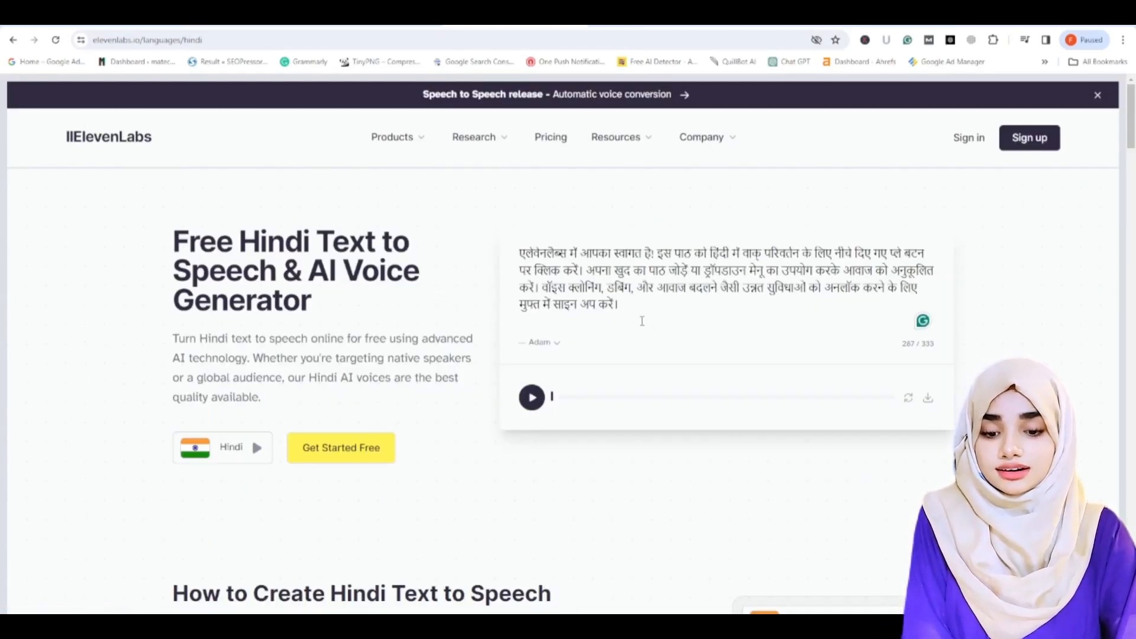
# Replace the sample Hindi text with the story's opening Urdu narration and use the voice Giovanni.
pyautogui.moveTo(642, 321); pyautogui.dragTo(490, 223)
pyautogui.press('BackSpace')
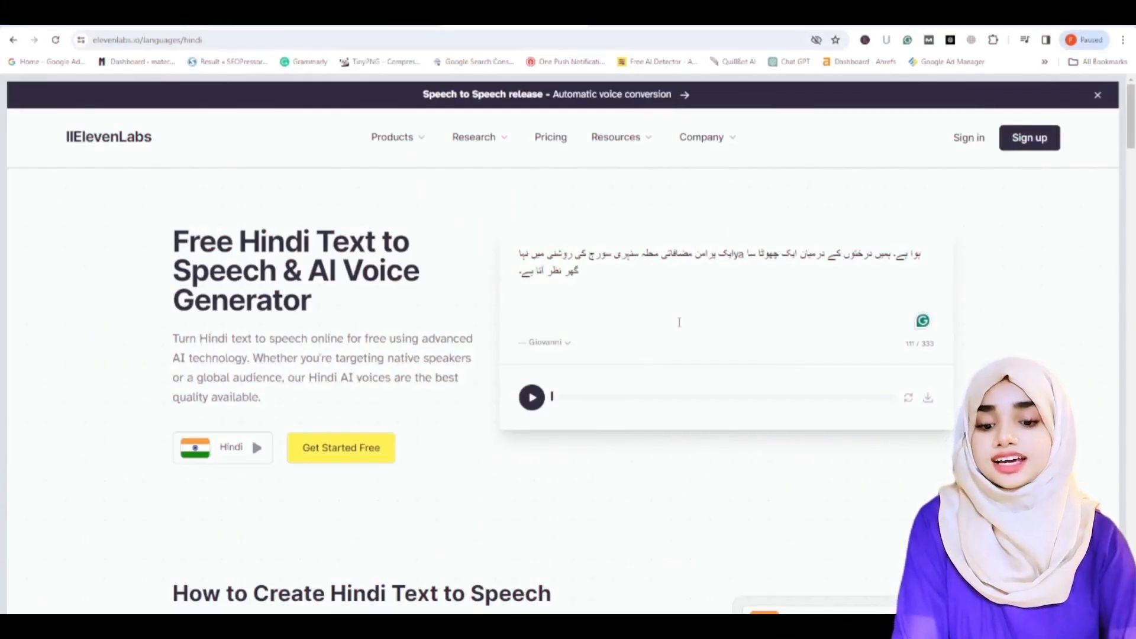
pyautogui.click(549, 341)
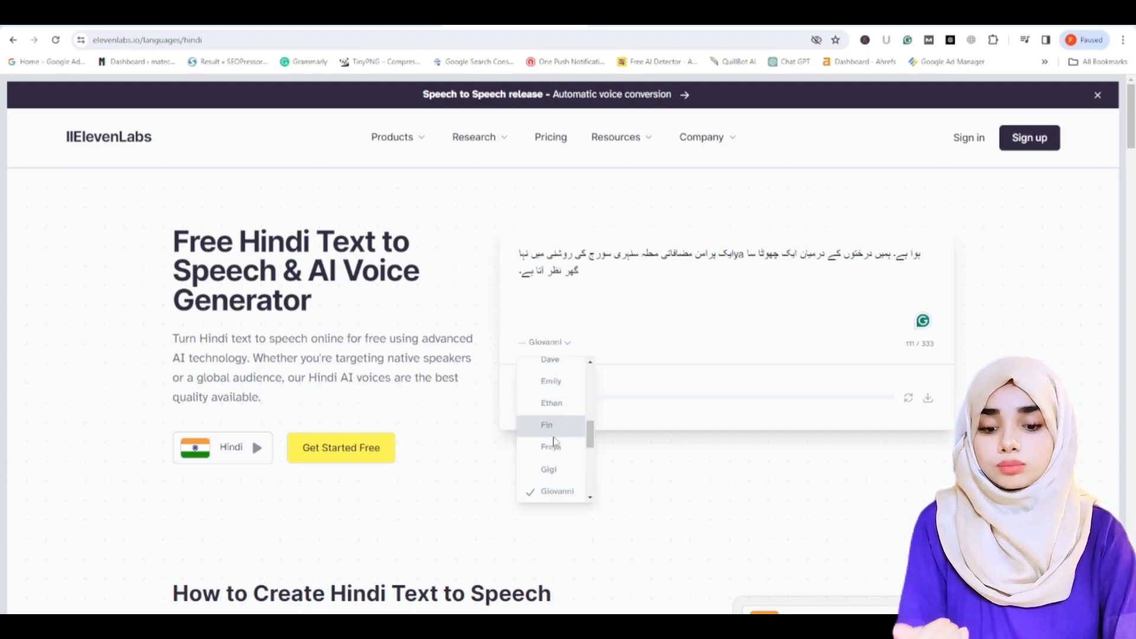
pyautogui.click(608, 345)
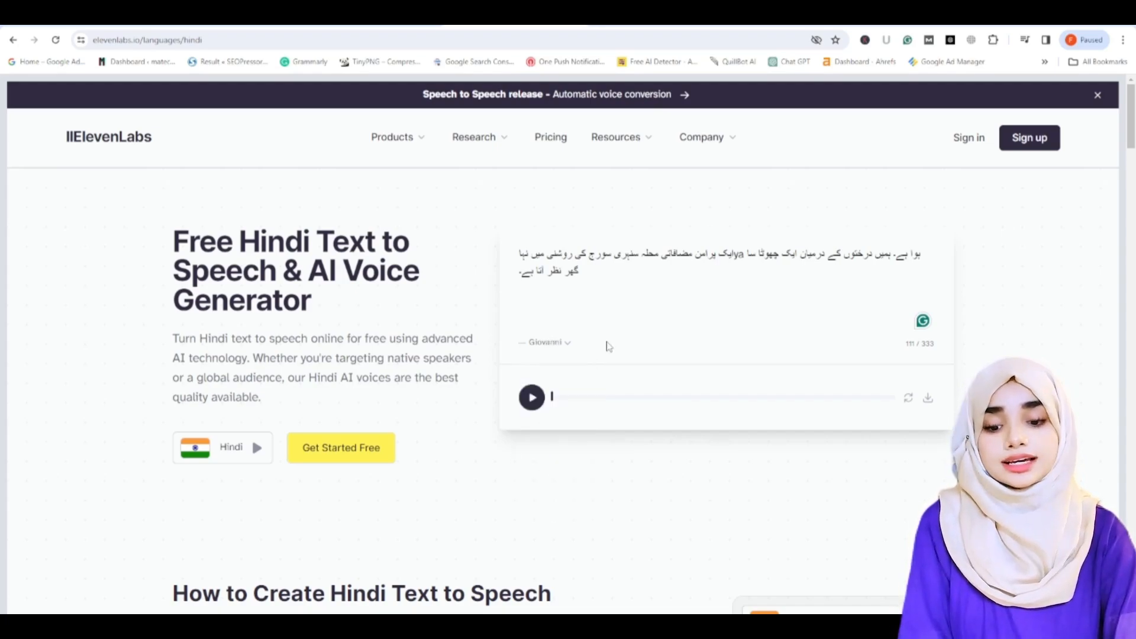
# Generate the narration's speech and download the audio.
pyautogui.click(533, 403)
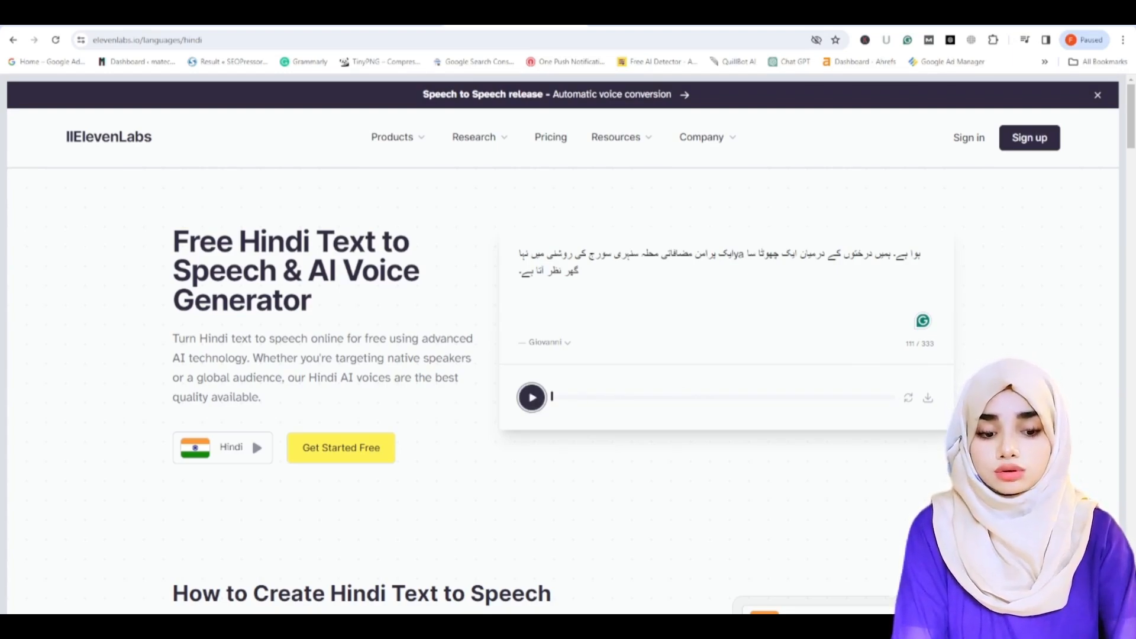
pyautogui.click(928, 399)
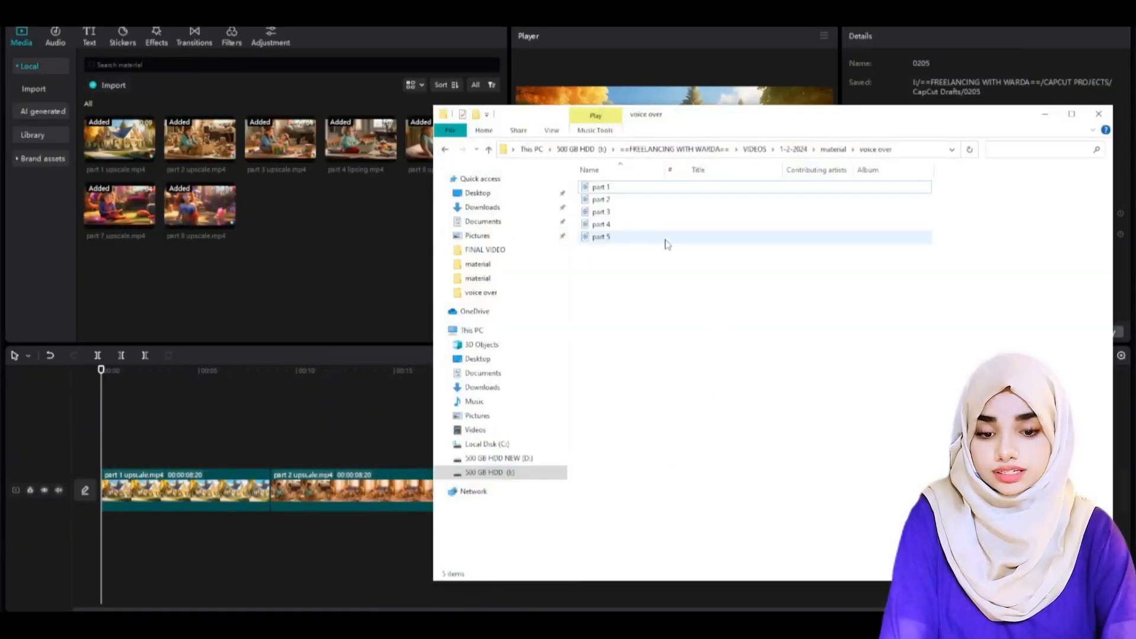
# Import the voice-over files part 1 to part 5 from the "voice over" folder into the CapCut project.
pyautogui.moveTo(654, 294); pyautogui.dragTo(665, 172)
pyautogui.moveTo(592, 189); pyautogui.dragTo(263, 289)
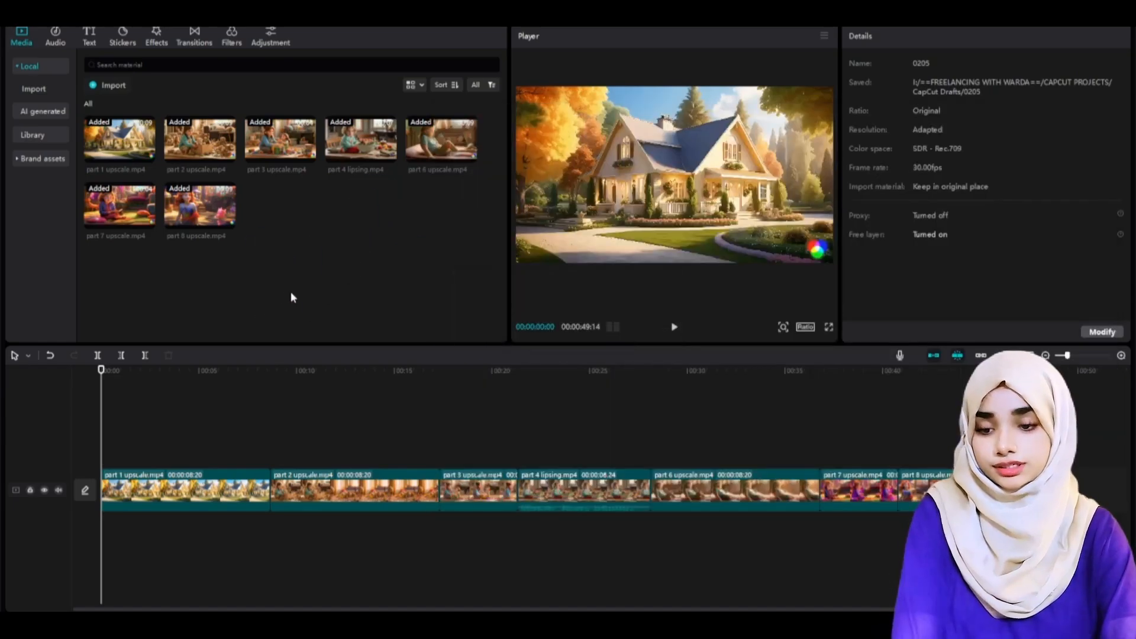
pyautogui.click(290, 271)
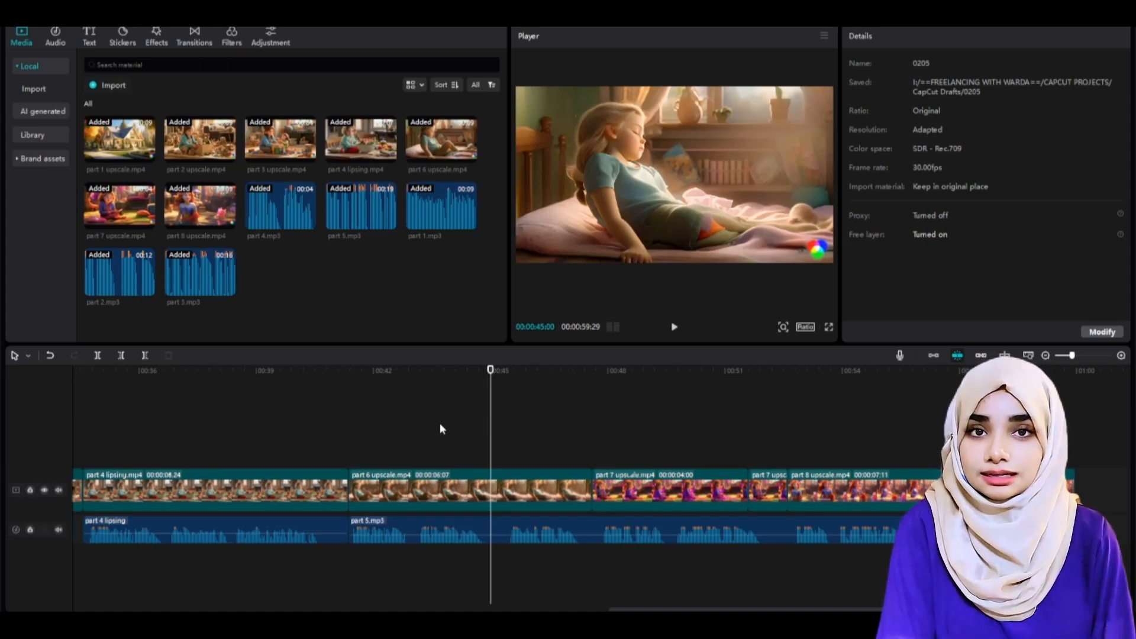
# Review how the clips and voice-over line up on the timeline, going back to the start of the story.
pyautogui.click(307, 422)
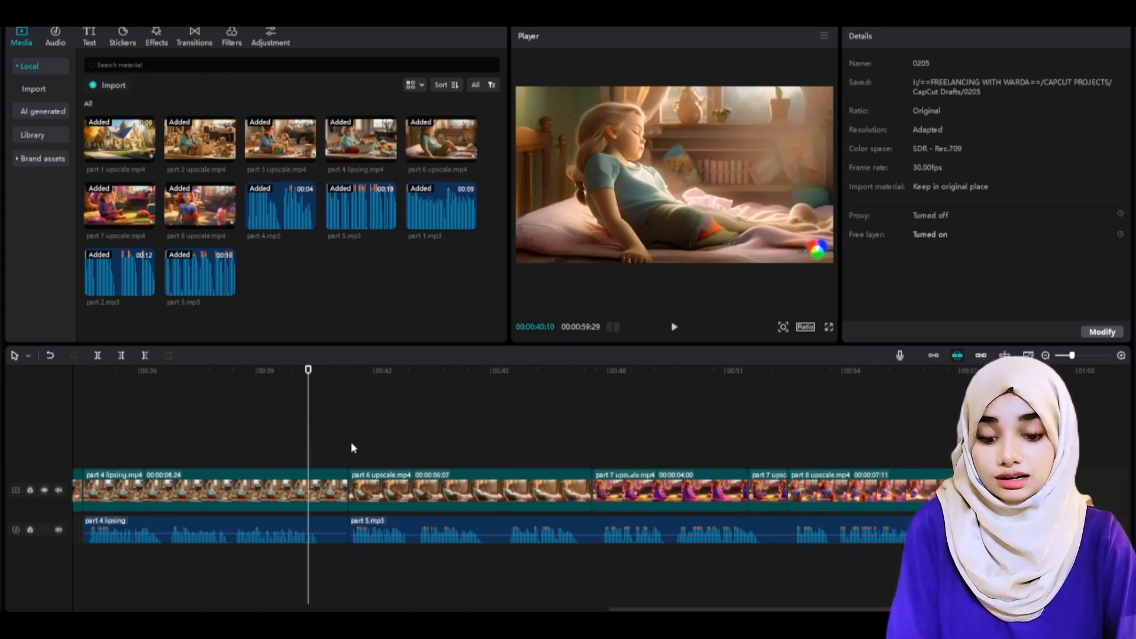
pyautogui.moveTo(643, 609); pyautogui.dragTo(21, 608)
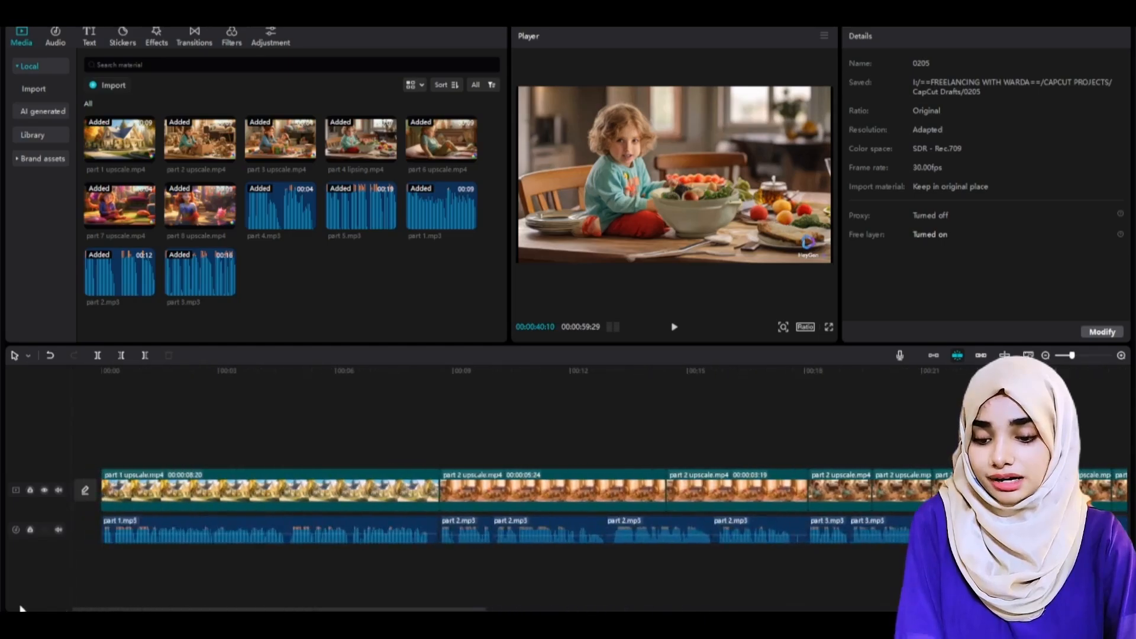
pyautogui.click(315, 451)
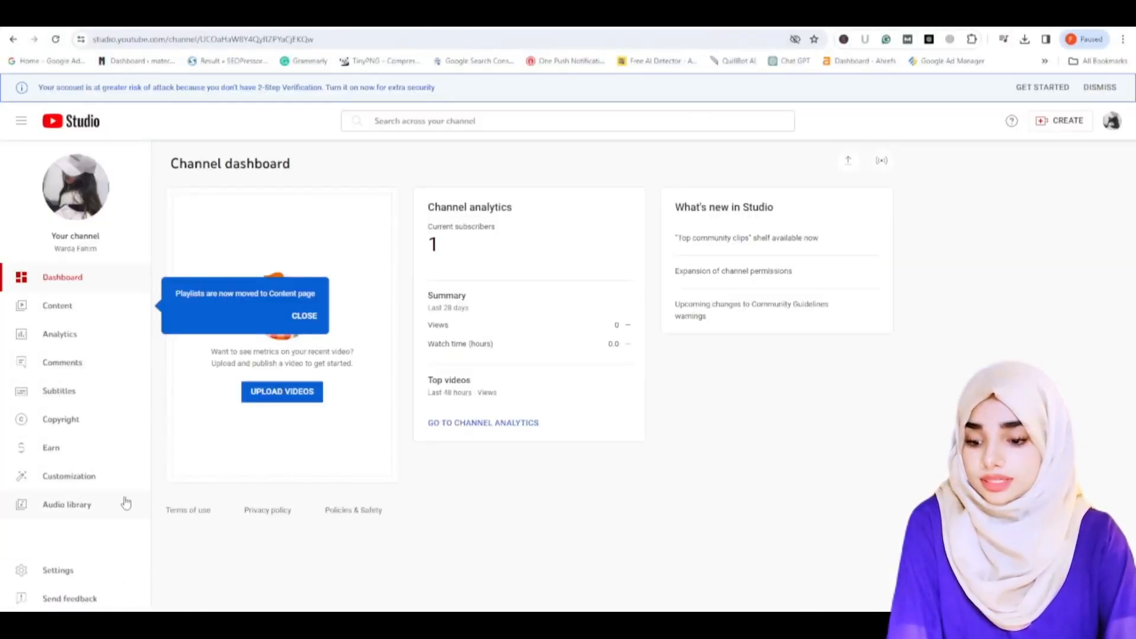
# Open the YouTube Studio audio library and browse its music tracks for background music.
pyautogui.click(64, 508)
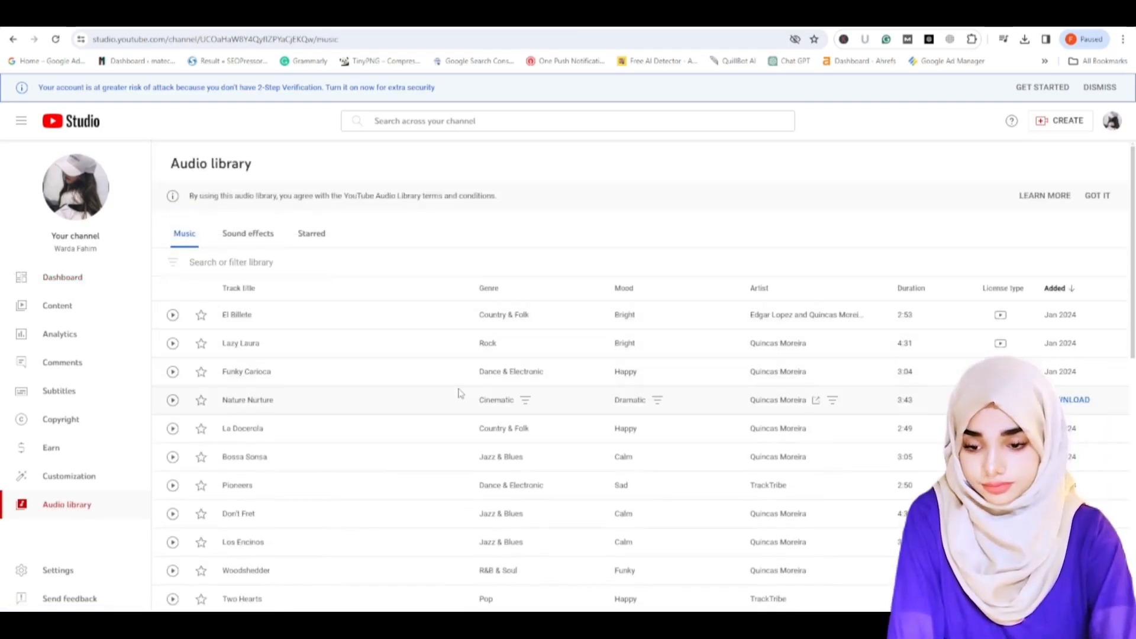
pyautogui.scroll(-3, 550, 382)
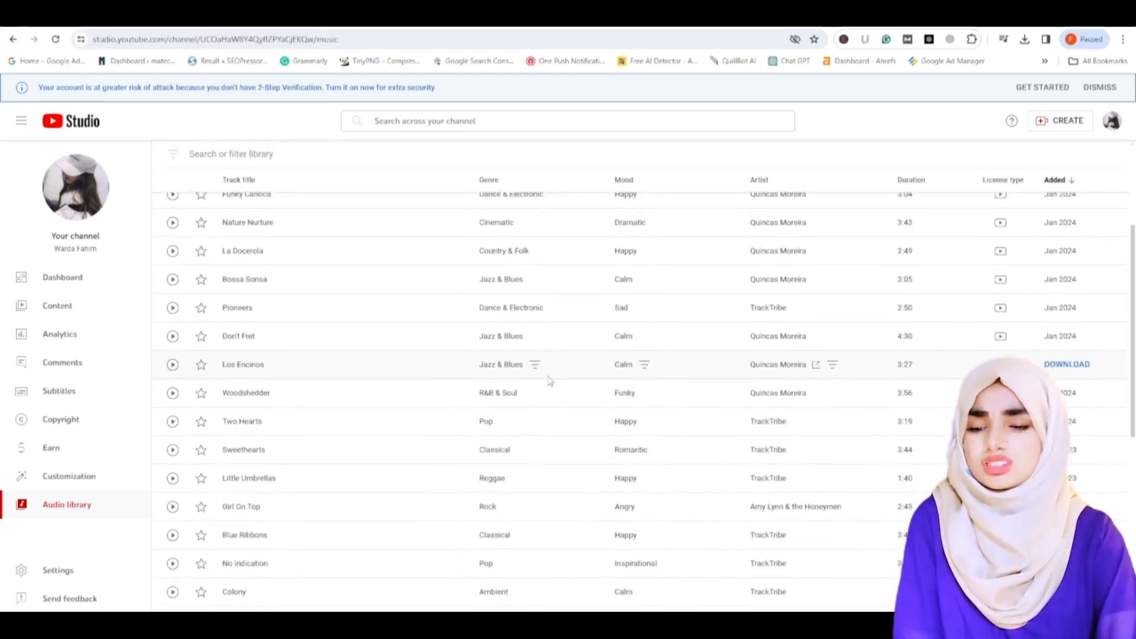
pyautogui.scroll(-2, 549, 380)
pyautogui.scroll(5, 539, 371)
pyautogui.scroll(1, 540, 370)
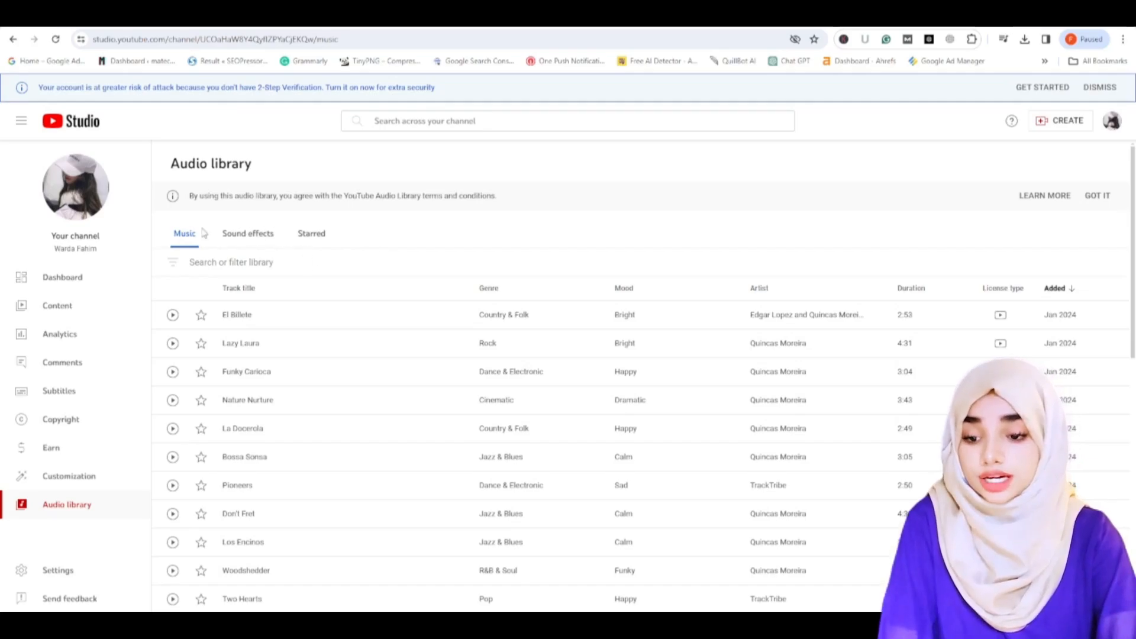
pyautogui.click(461, 121)
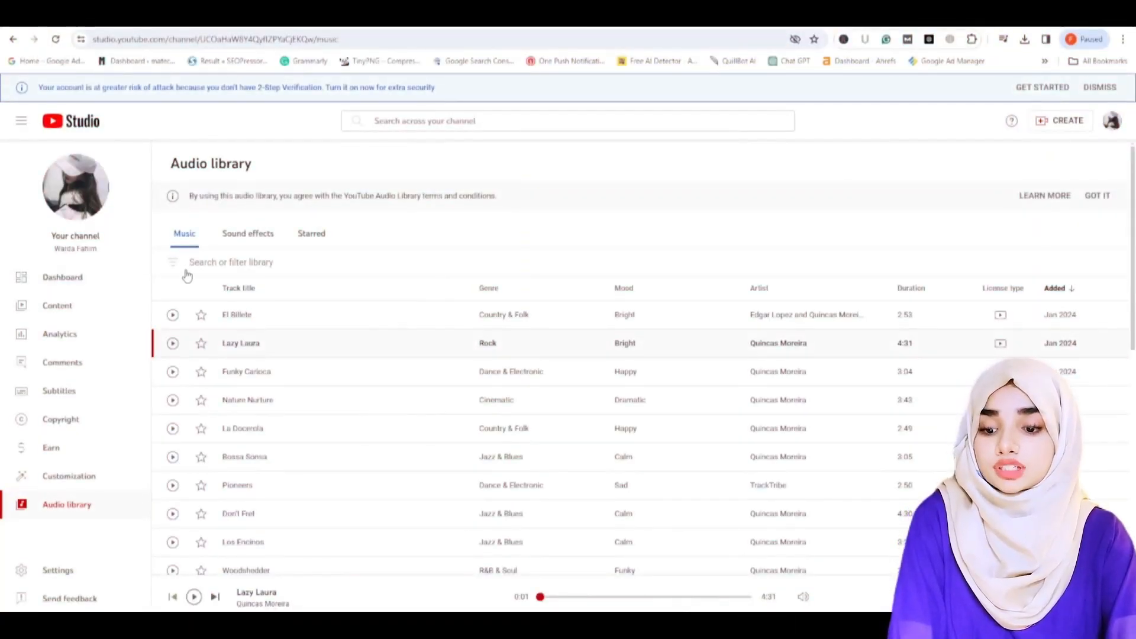
# Filter the music by genre Children's and mood Calm, and download the track "Ballerina" into the "voice over" folder.
pyautogui.click(175, 264)
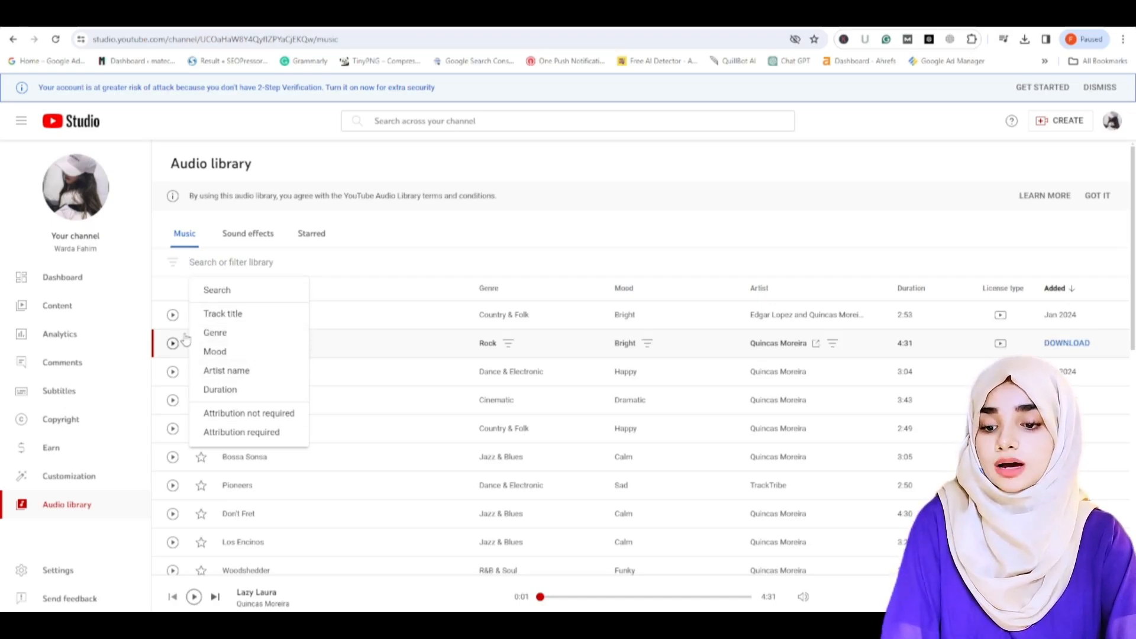
pyautogui.click(244, 336)
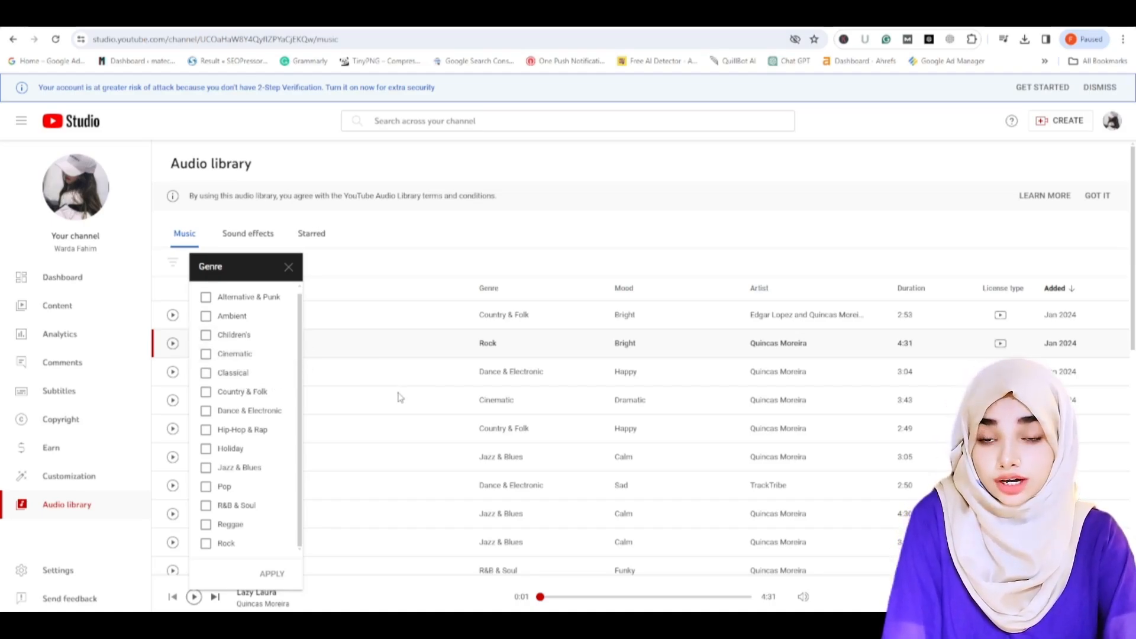
pyautogui.click(226, 358)
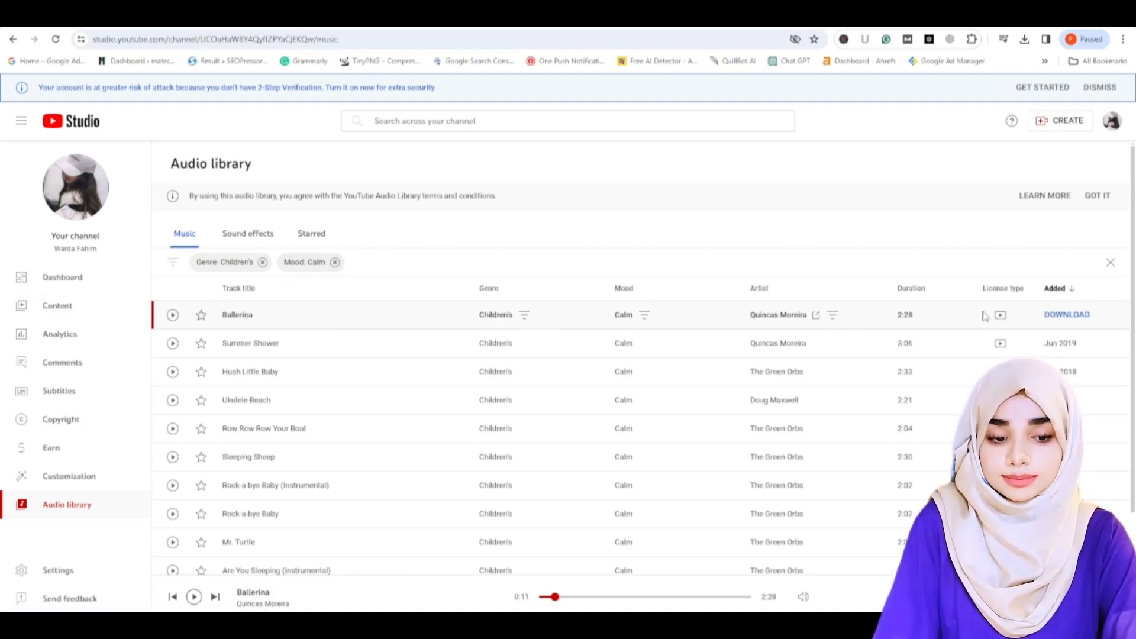
pyautogui.click(1073, 315)
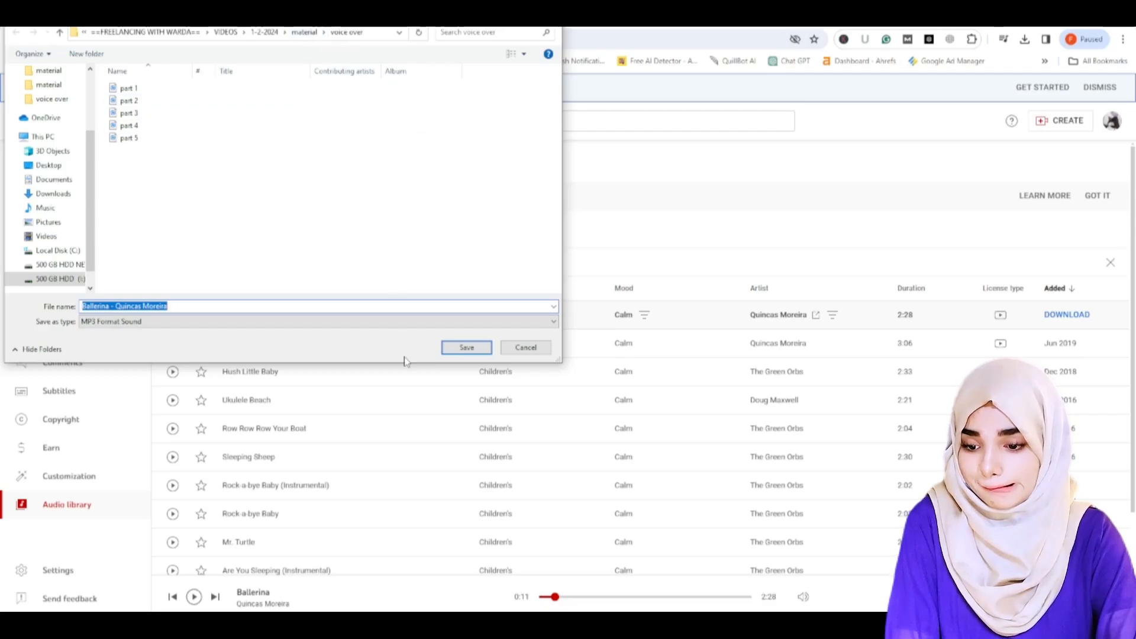
pyautogui.click(450, 349)
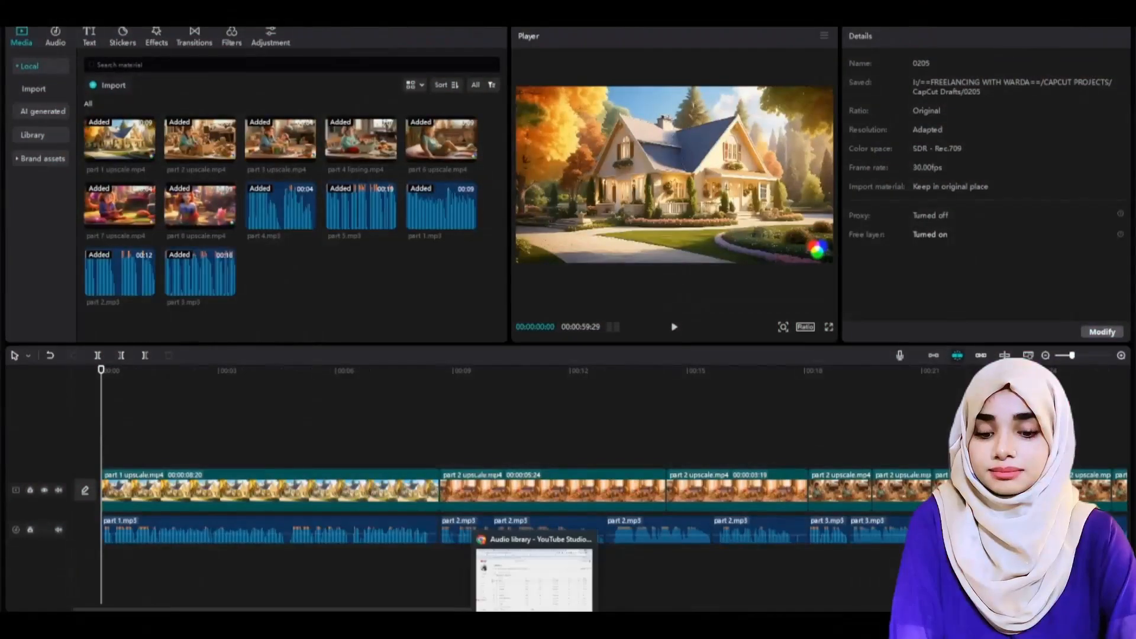
# Import the "Ballerina" music into the CapCut project and place it beneath the voice-over from the start of the timeline.
pyautogui.click(553, 583)
pyautogui.moveTo(655, 248); pyautogui.dragTo(233, 315)
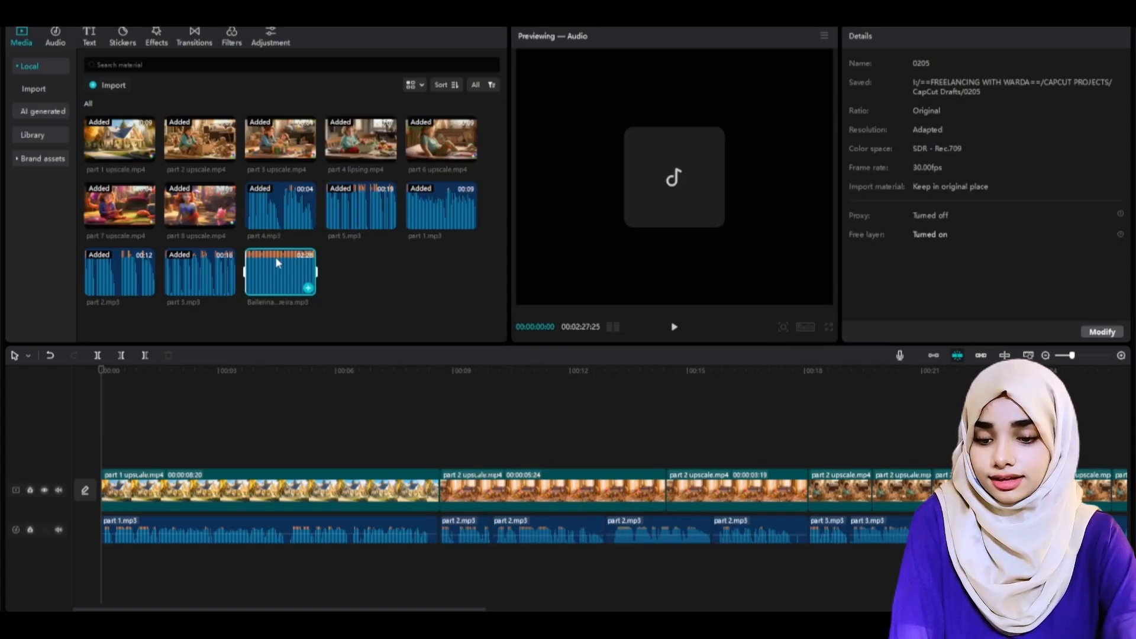
pyautogui.moveTo(277, 263); pyautogui.dragTo(109, 557)
# Select the background music clip on the timeline and preview it together with the opening house scene.
pyautogui.click(201, 425)
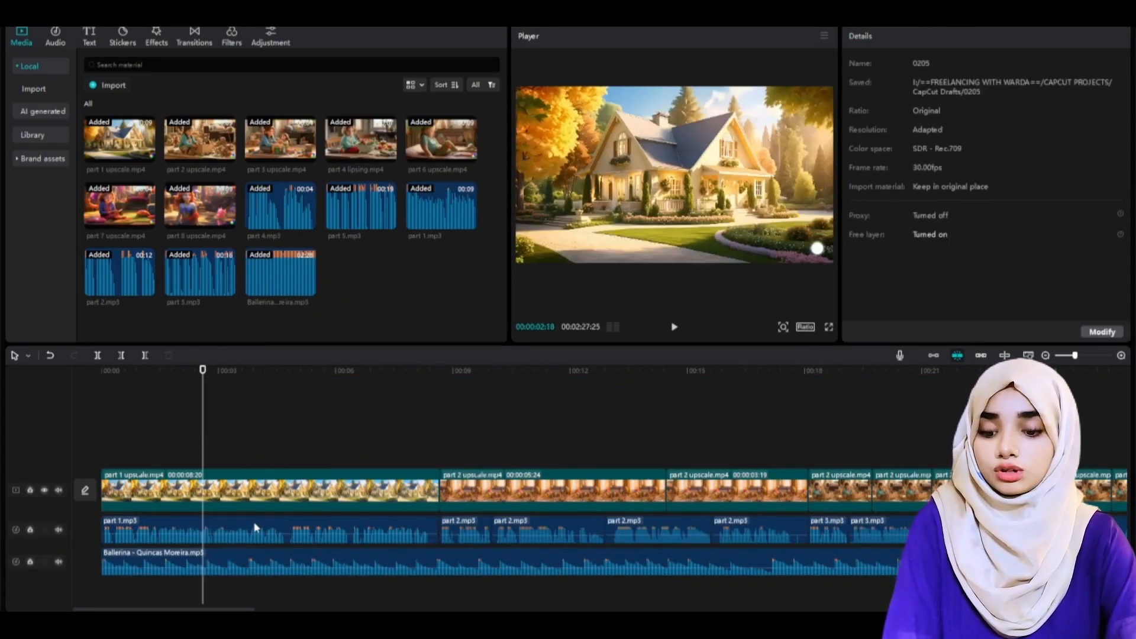
pyautogui.click(258, 549)
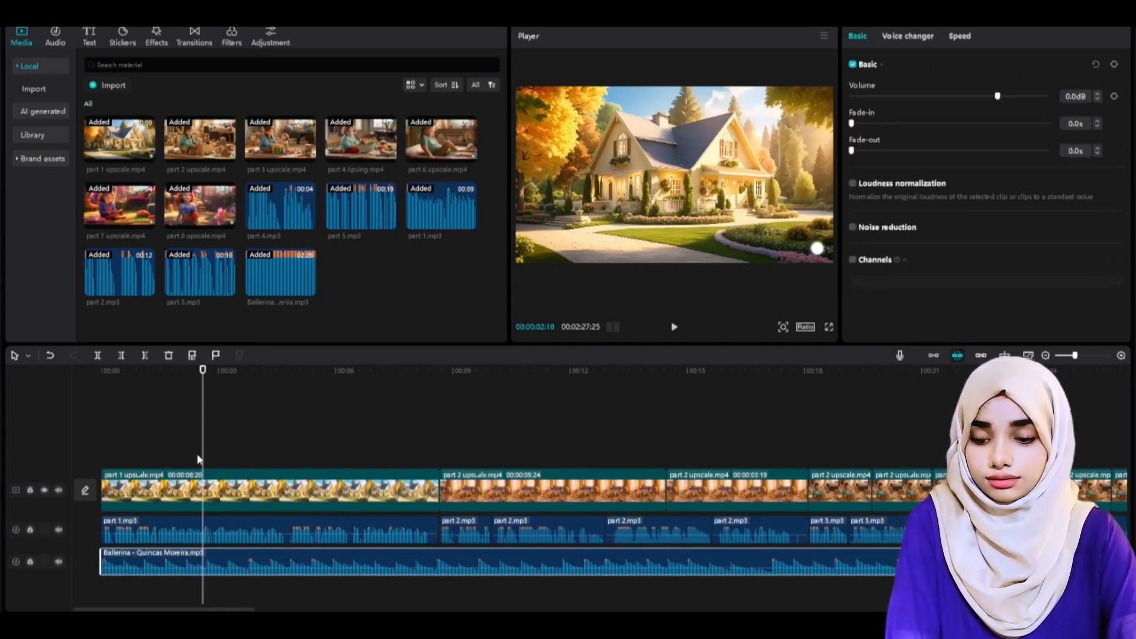
pyautogui.press('space')
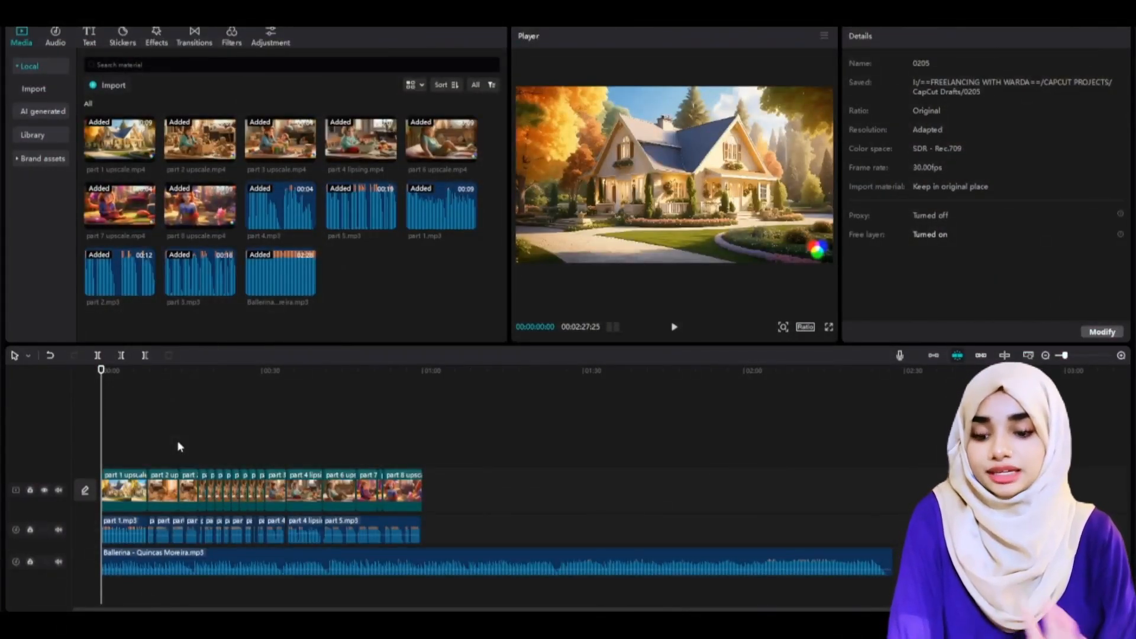
# Trim the end of the "Ballerina" background music so it finishes together with the last video clip.
pyautogui.click(319, 561)
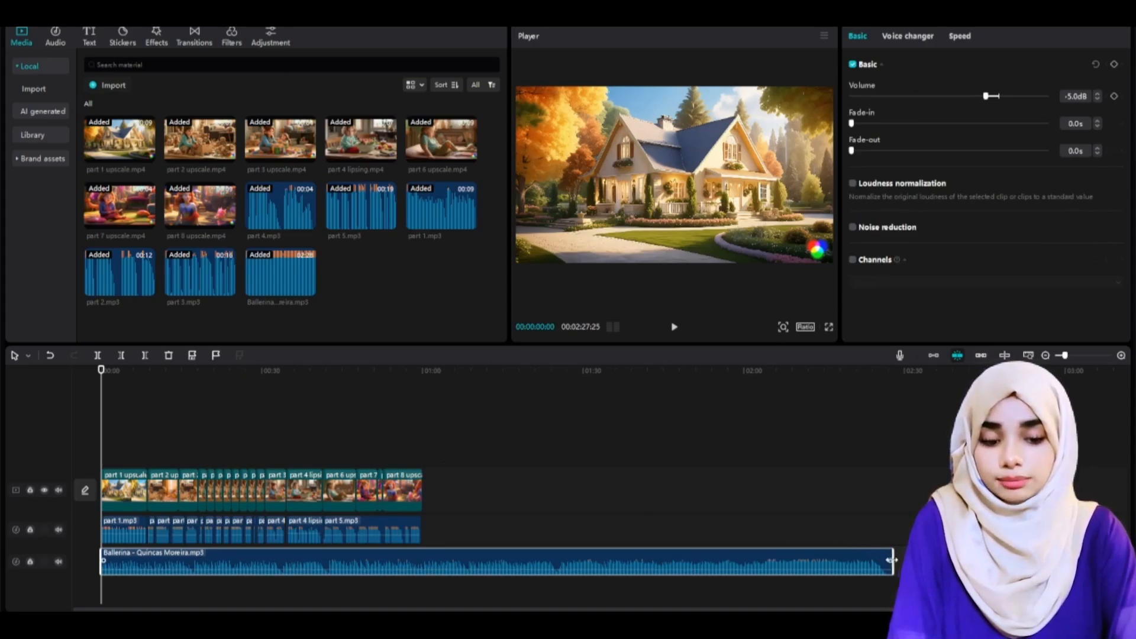
pyautogui.moveTo(893, 559); pyautogui.dragTo(421, 553)
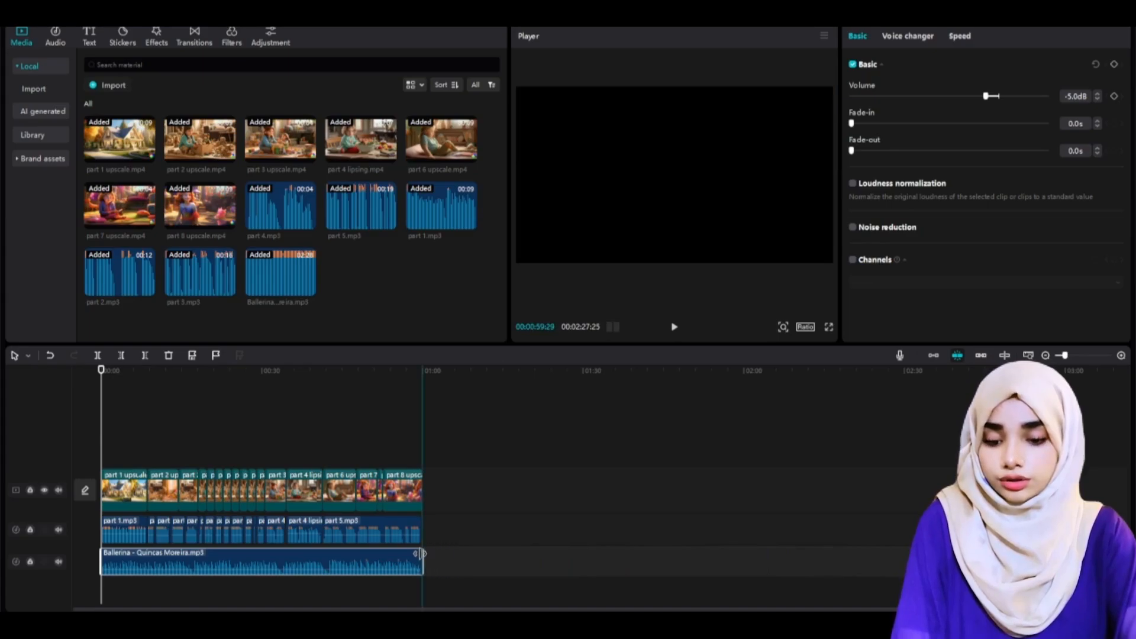
pyautogui.click(405, 467)
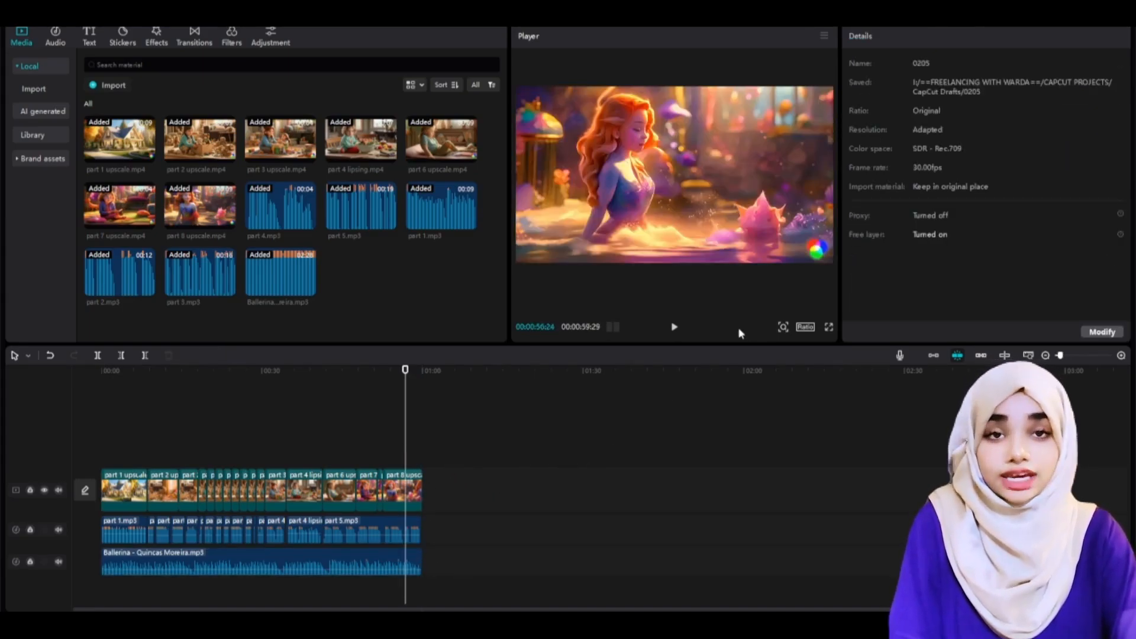
# Open the video export settings for the project and set the export frame rate to 60fps.
pyautogui.click(1037, 14)
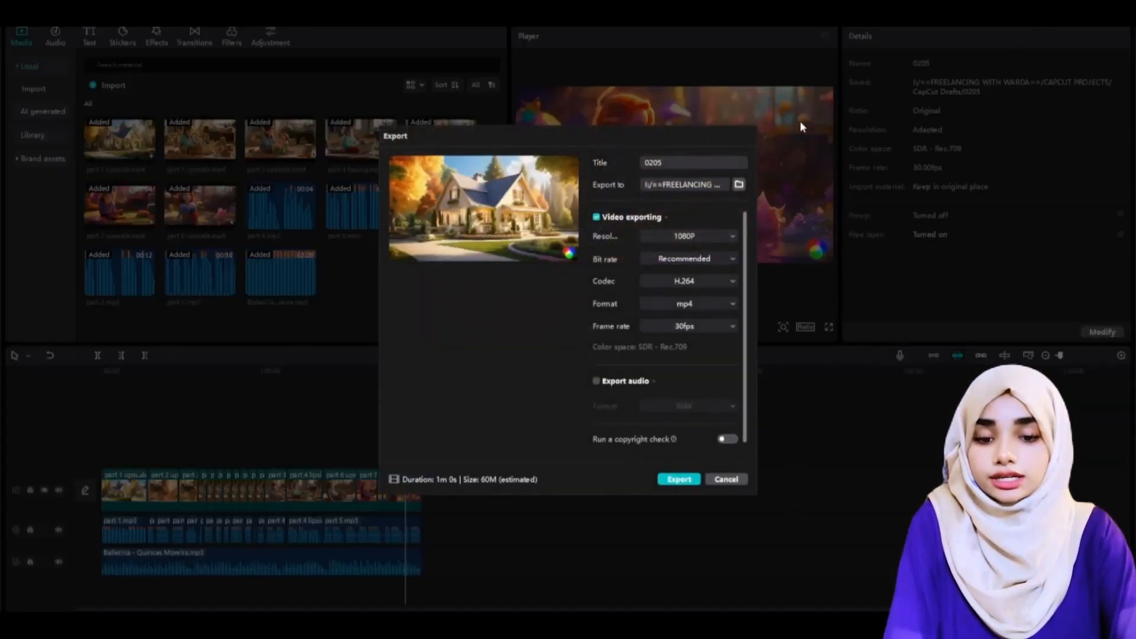
pyautogui.click(681, 161)
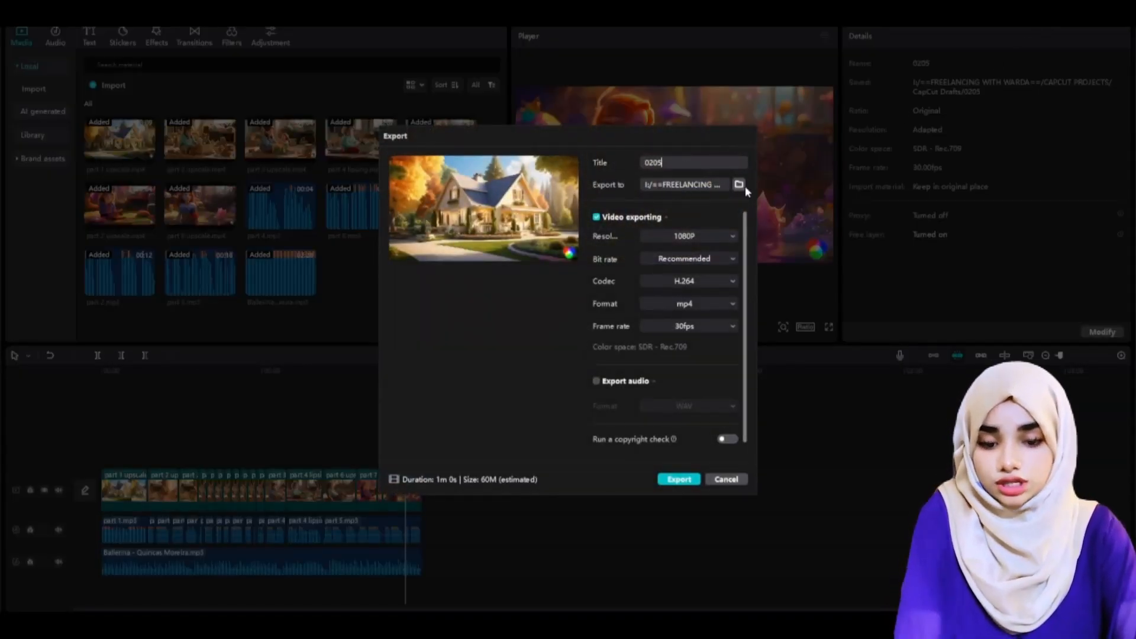
pyautogui.click(693, 329)
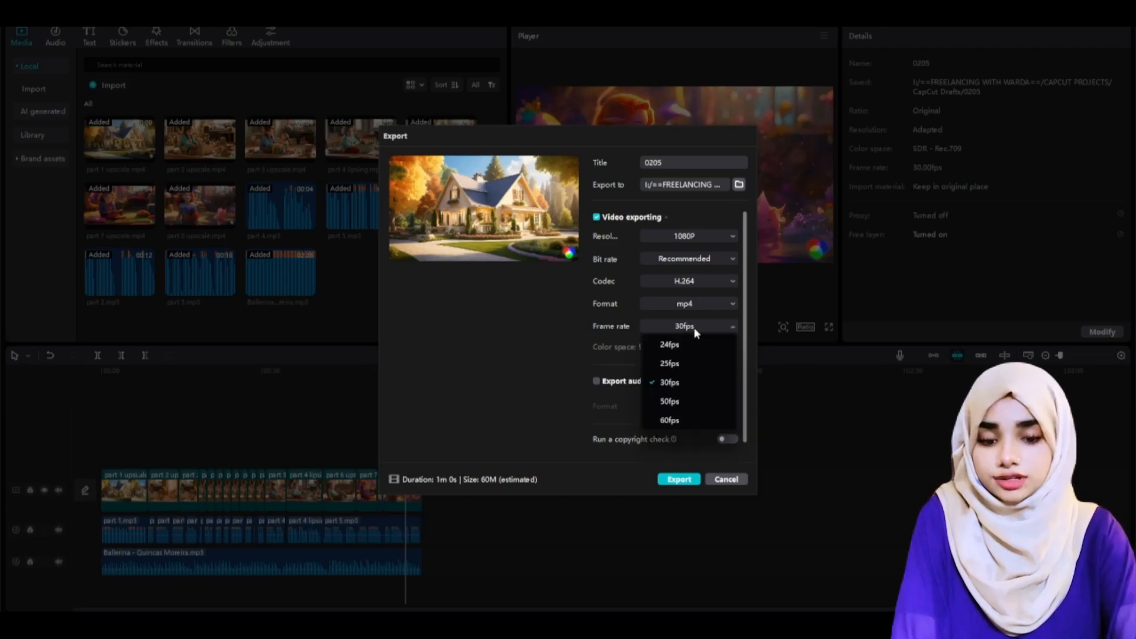
pyautogui.click(670, 420)
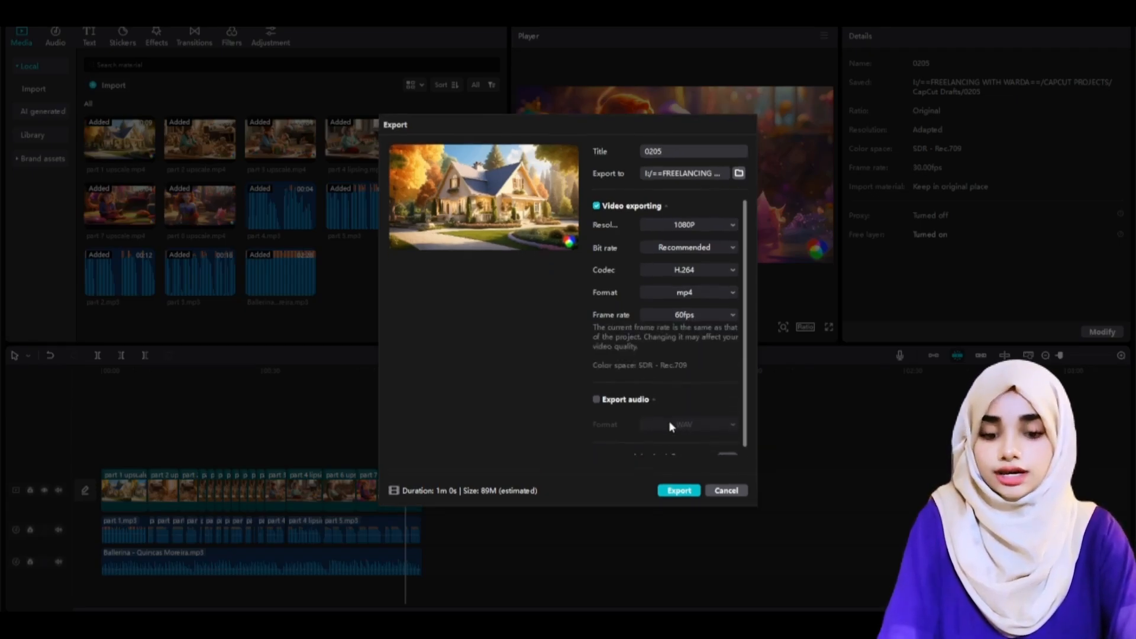